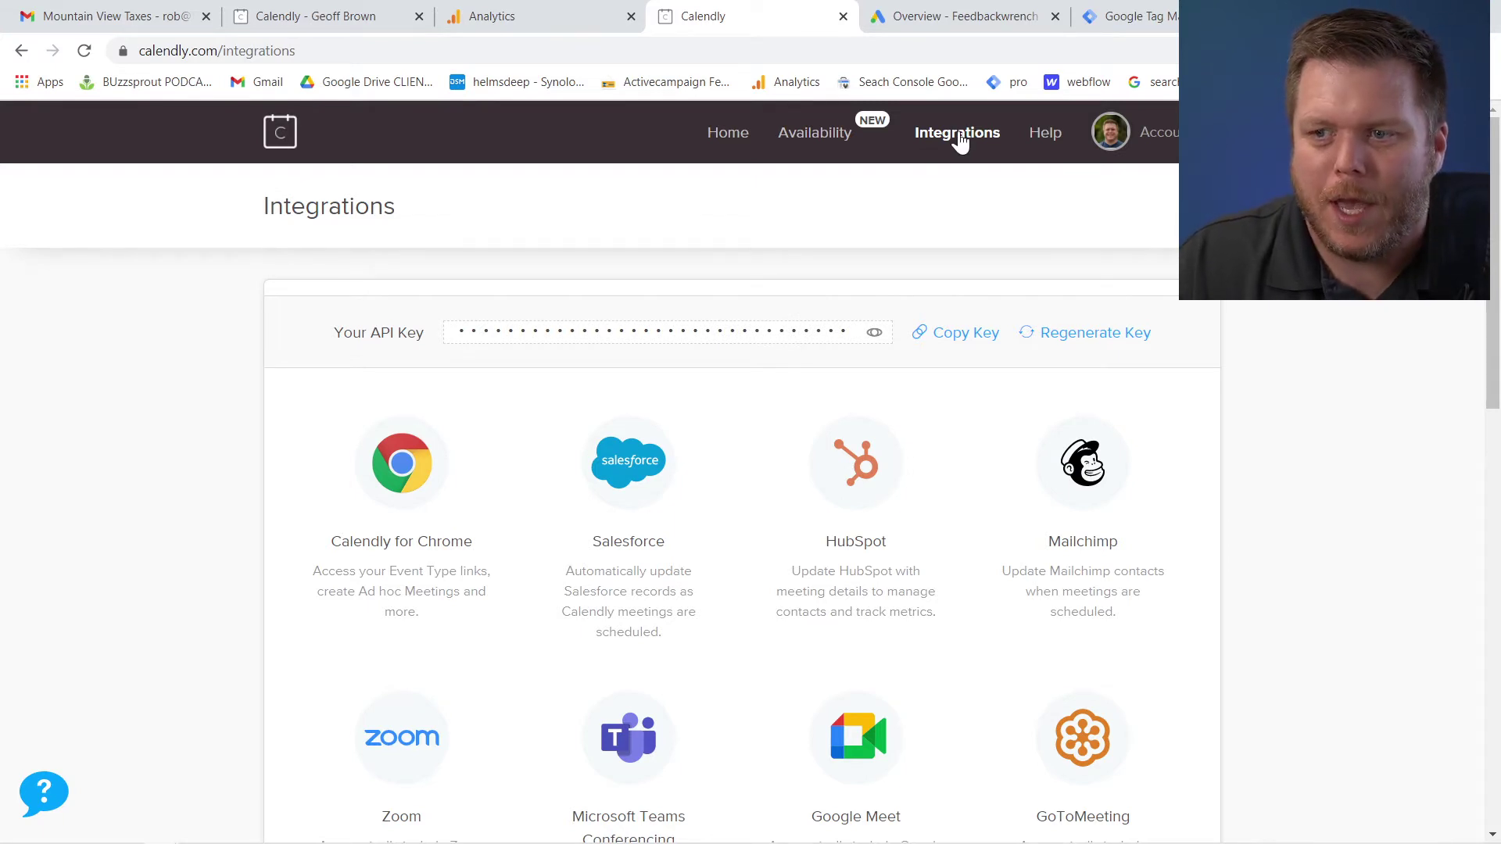
Step: Open Calendly's Google Analytics integration card, then switch to the Analytics realtime overview tab
scroll(1317, 311, down, 1)
scroll(1313, 309, down, 9)
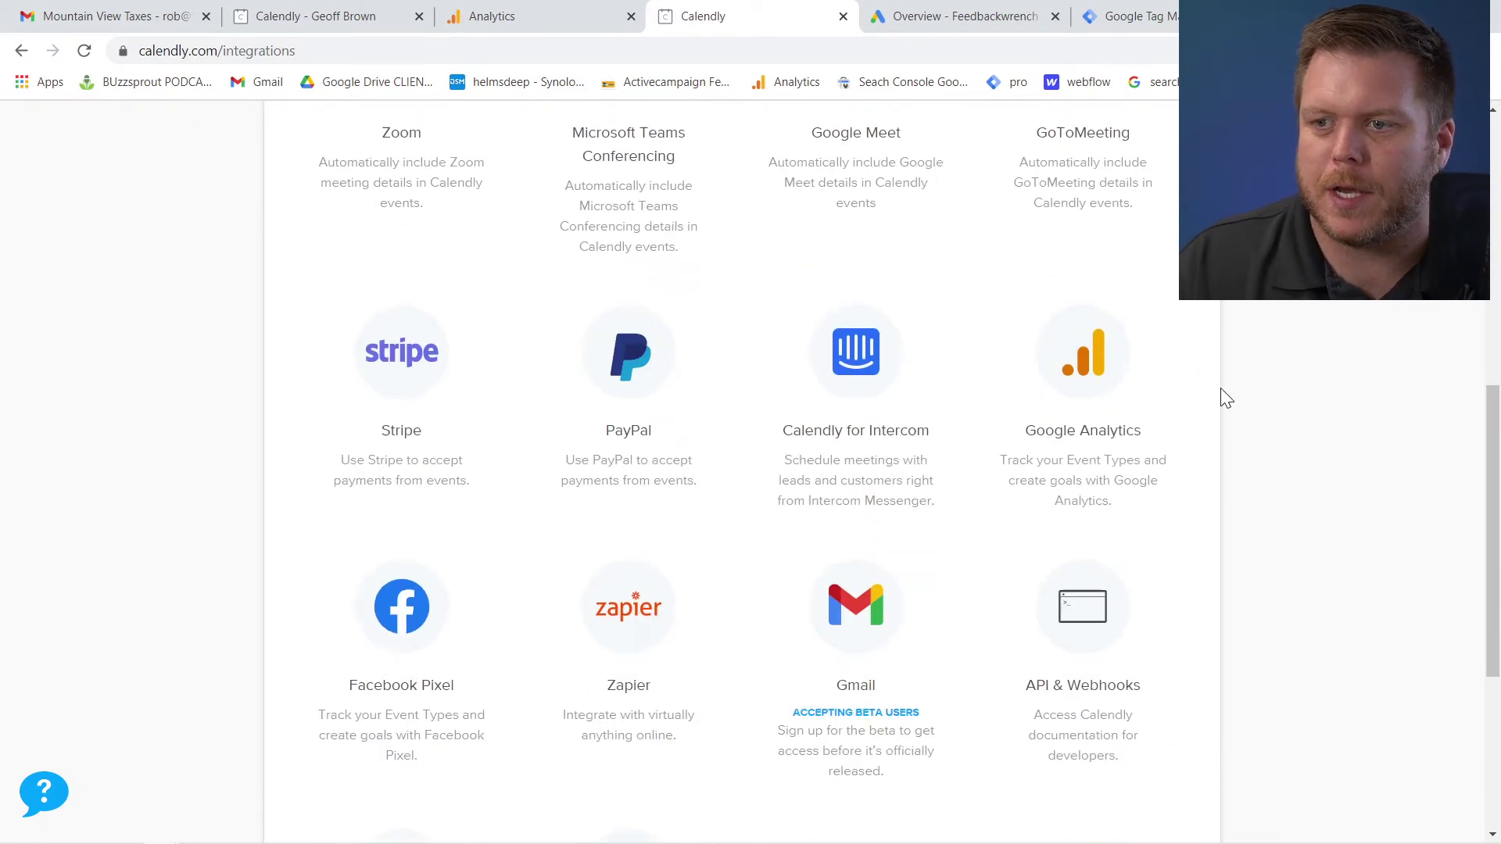
click(1063, 391)
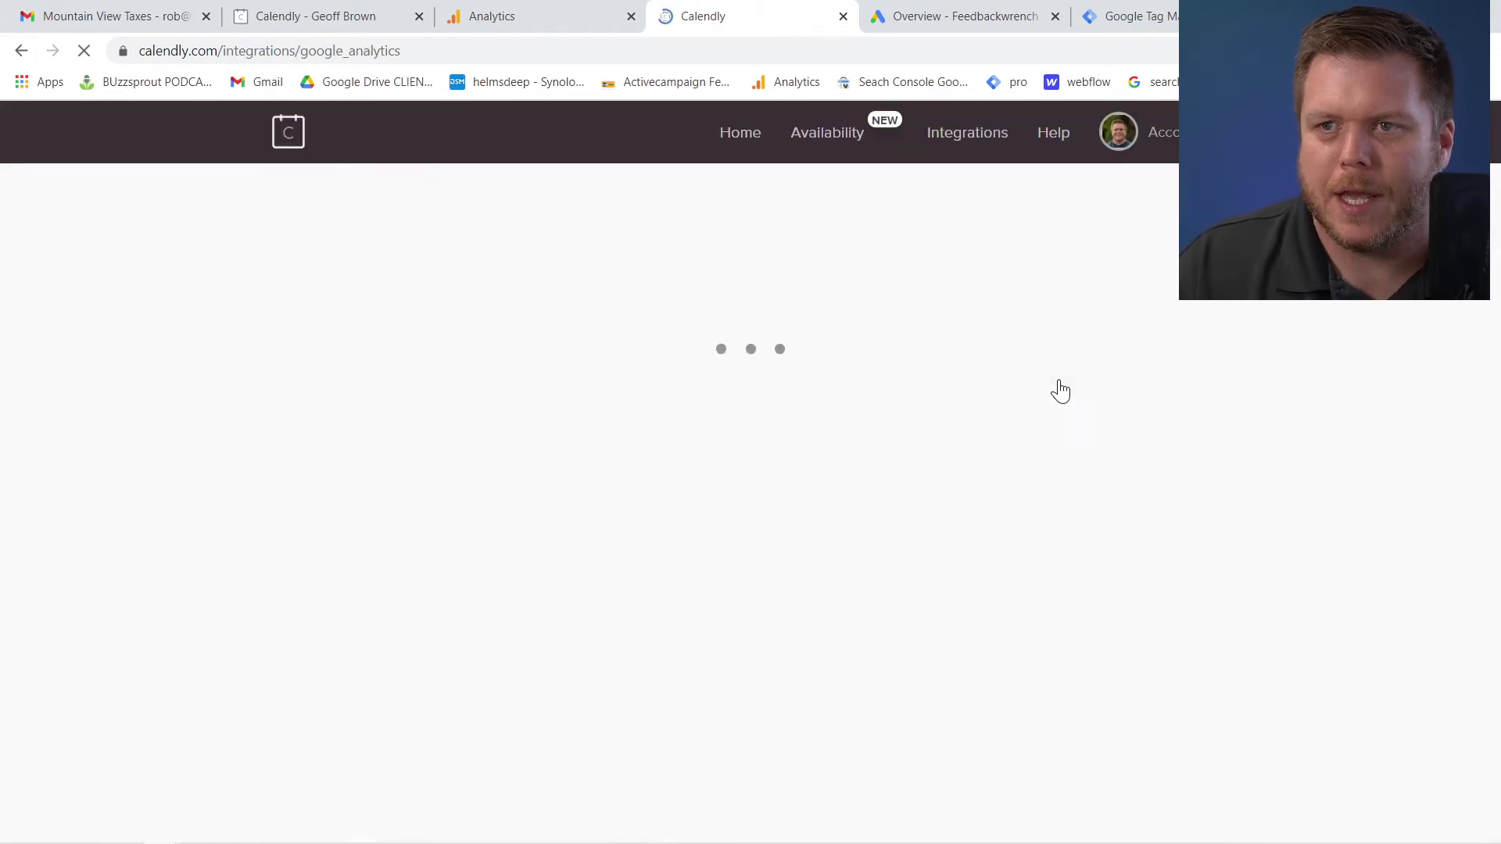
click(535, 15)
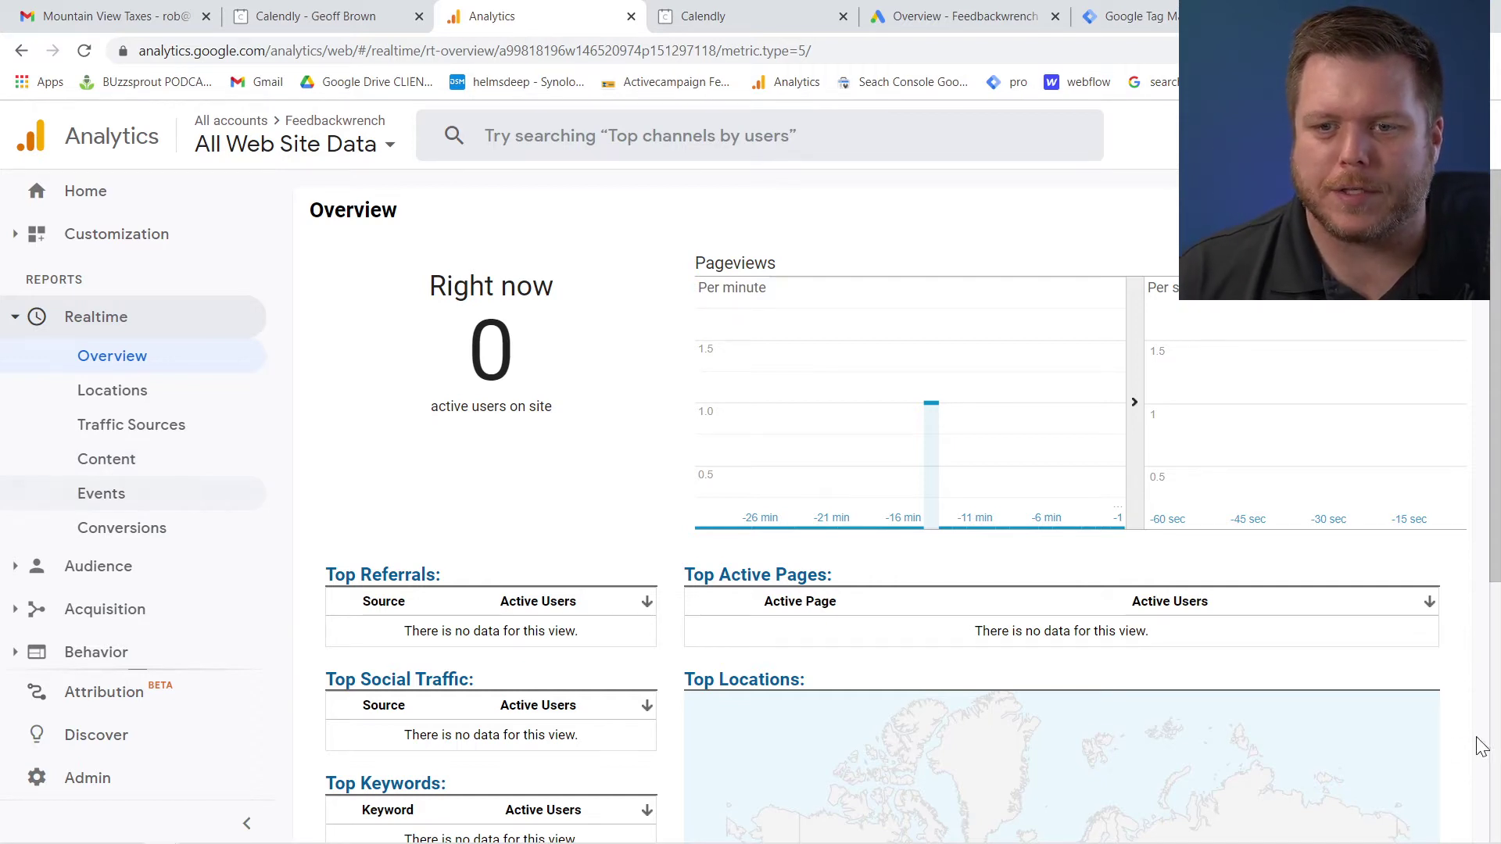
Step: Open Admin > Property Settings for the Feedbackwrench property
click(294, 152)
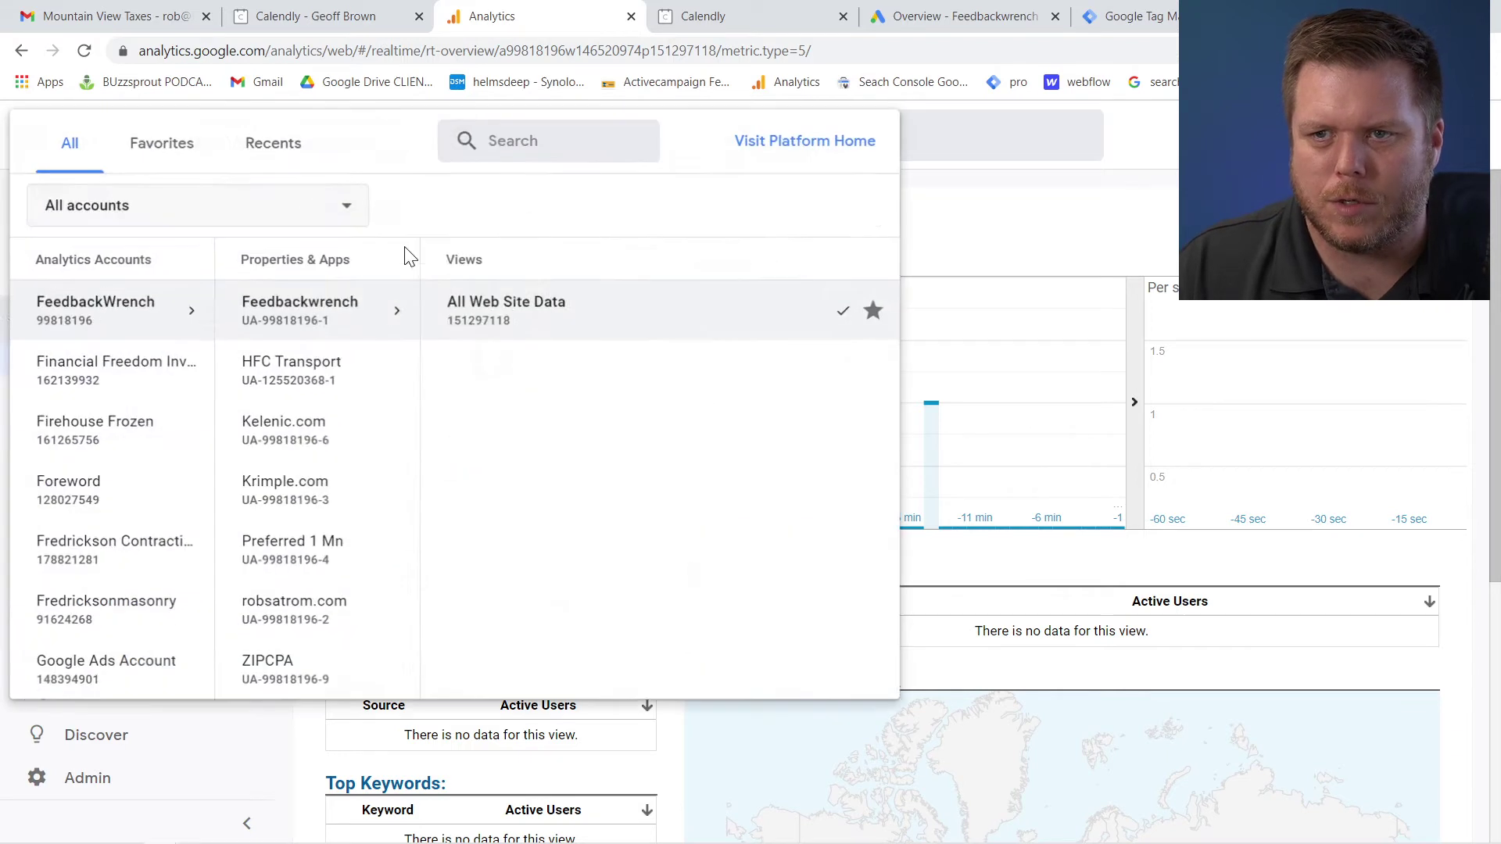
key(Escape)
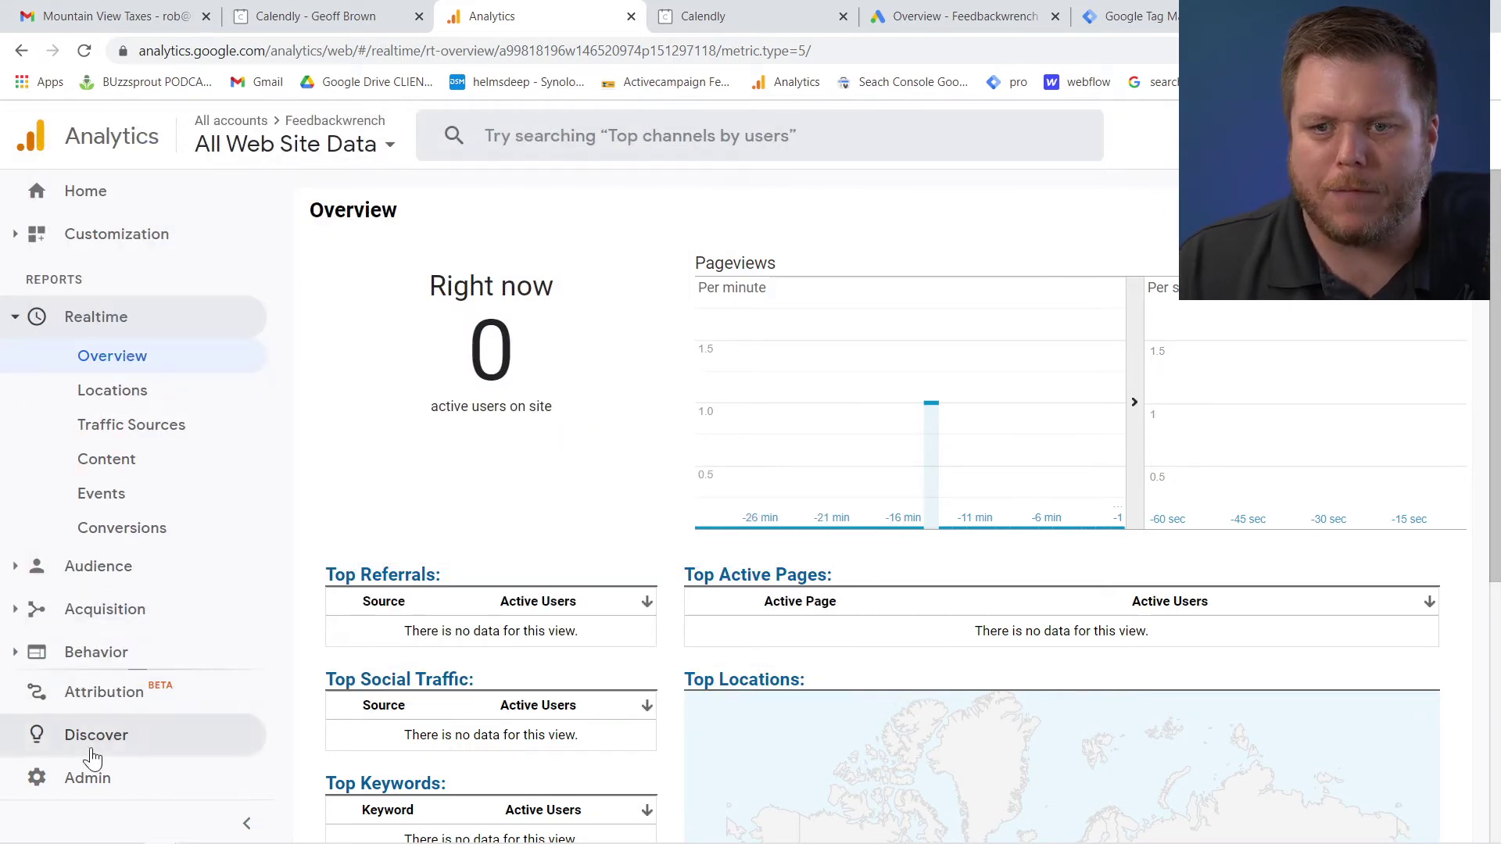
click(83, 778)
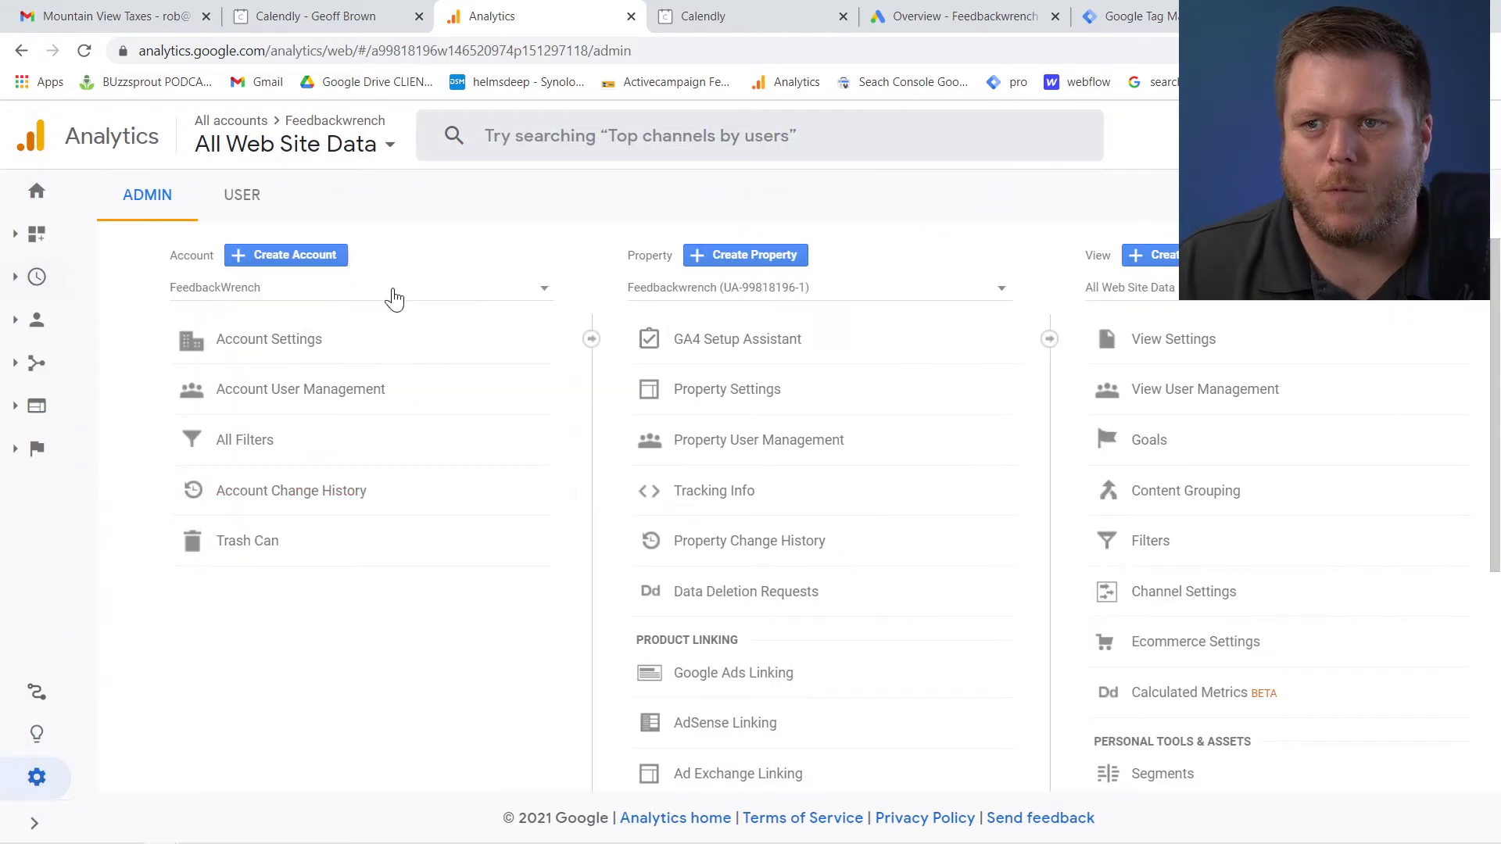
click(736, 412)
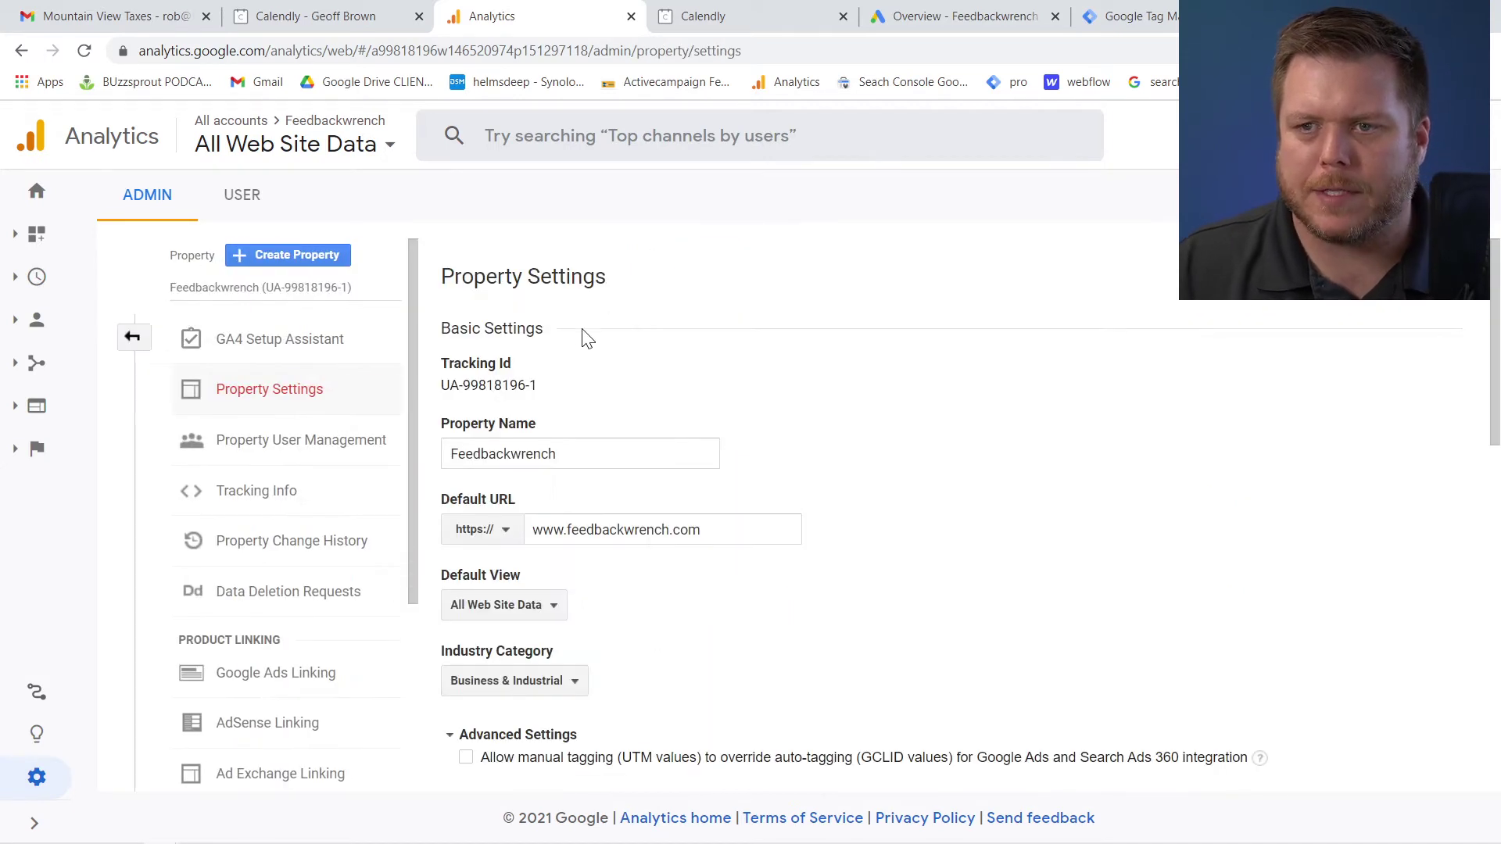
Step: Select and copy the property's tracking ID, then return to the Calendly tab
triple_click(494, 385)
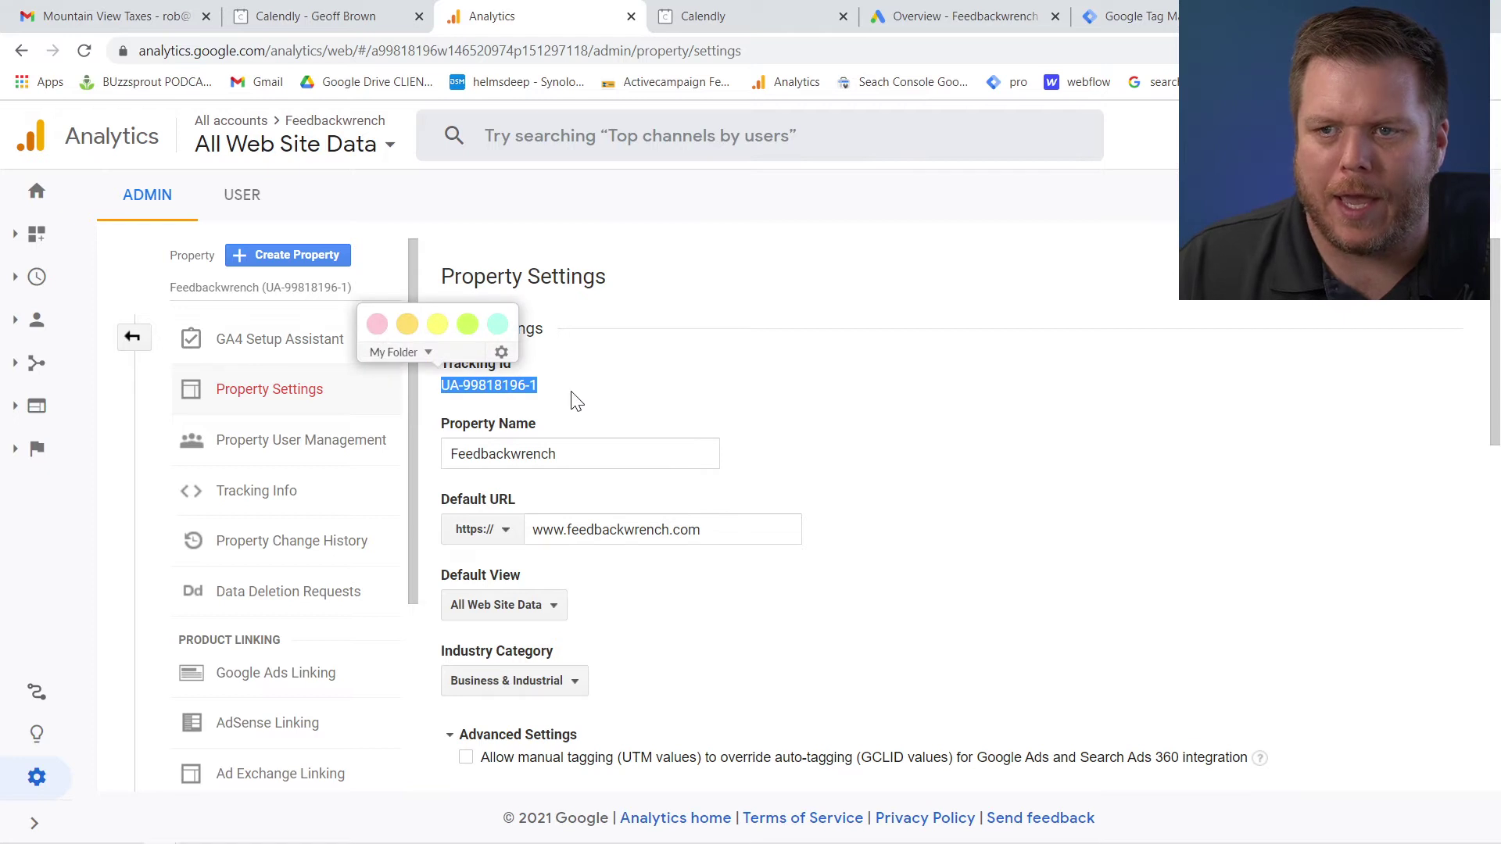
key(ctrl+plus)
key(ctrl+plus)
key(ctrl+plus)
key(ctrl+plus)
key(ctrl+plus)
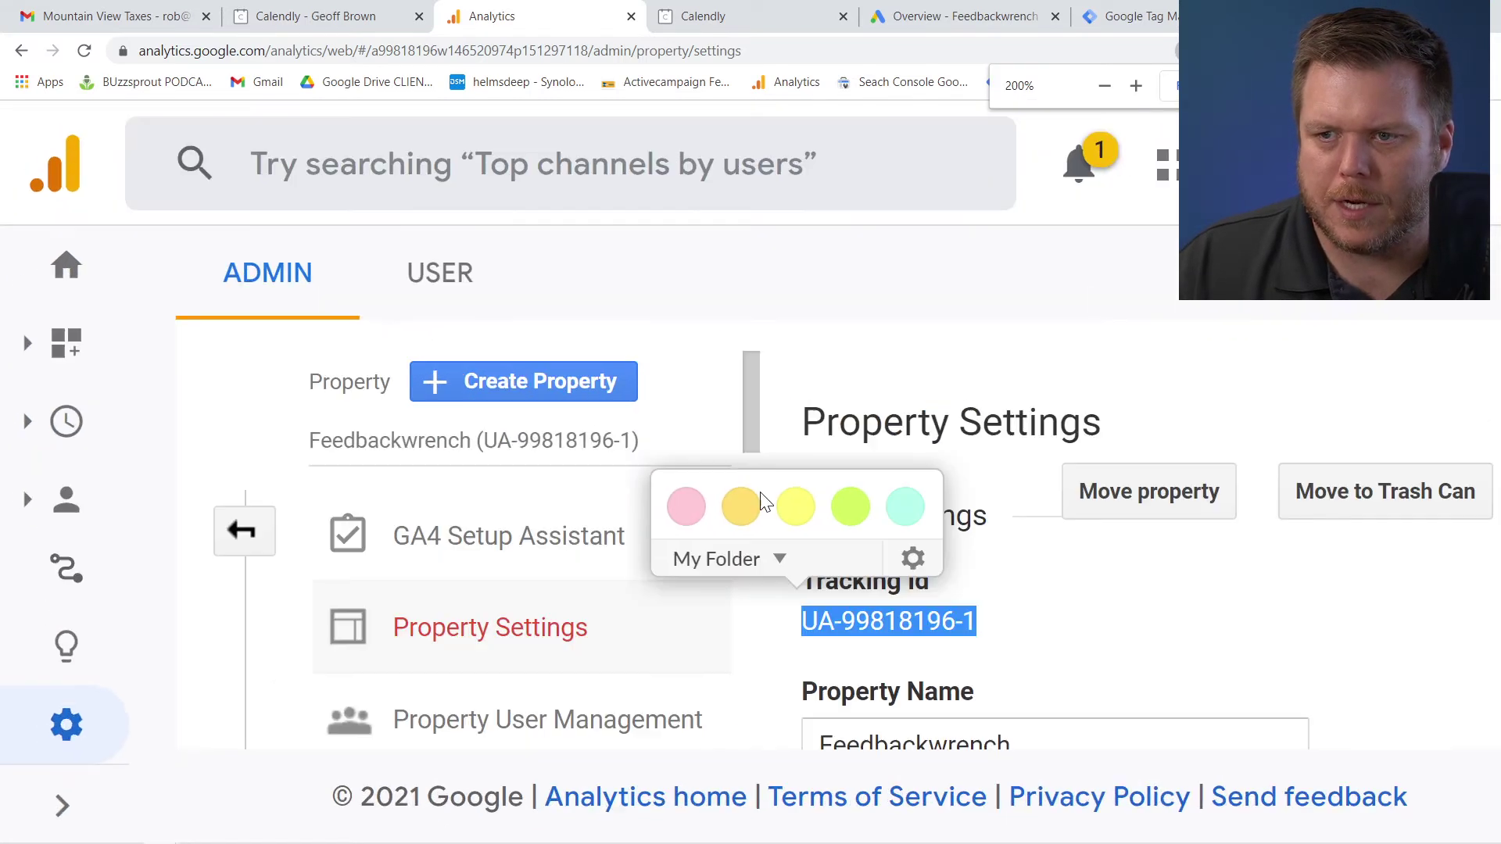
key(ctrl+0)
click(613, 429)
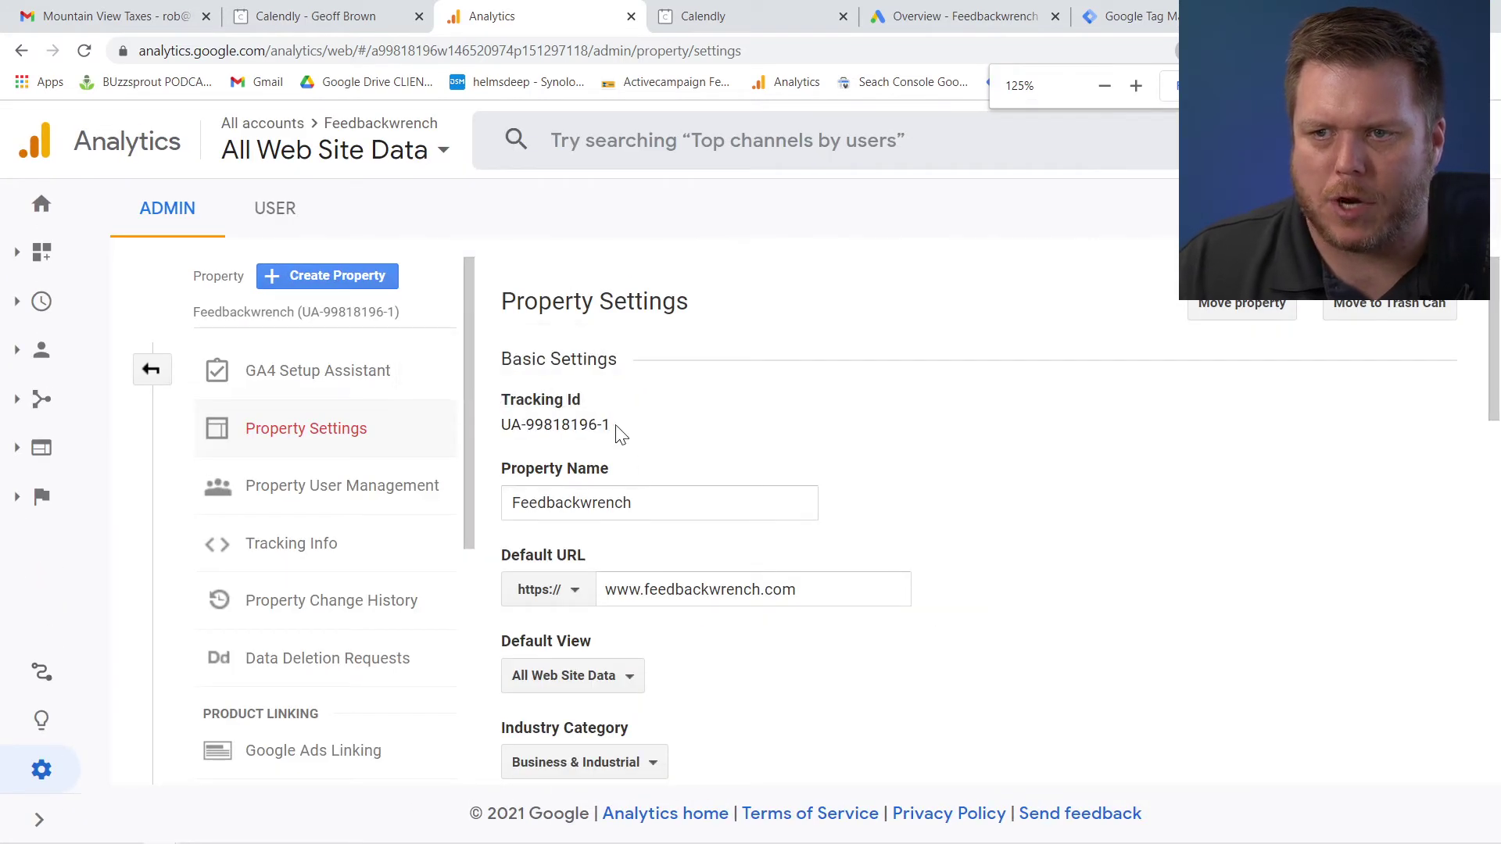
triple_click(608, 426)
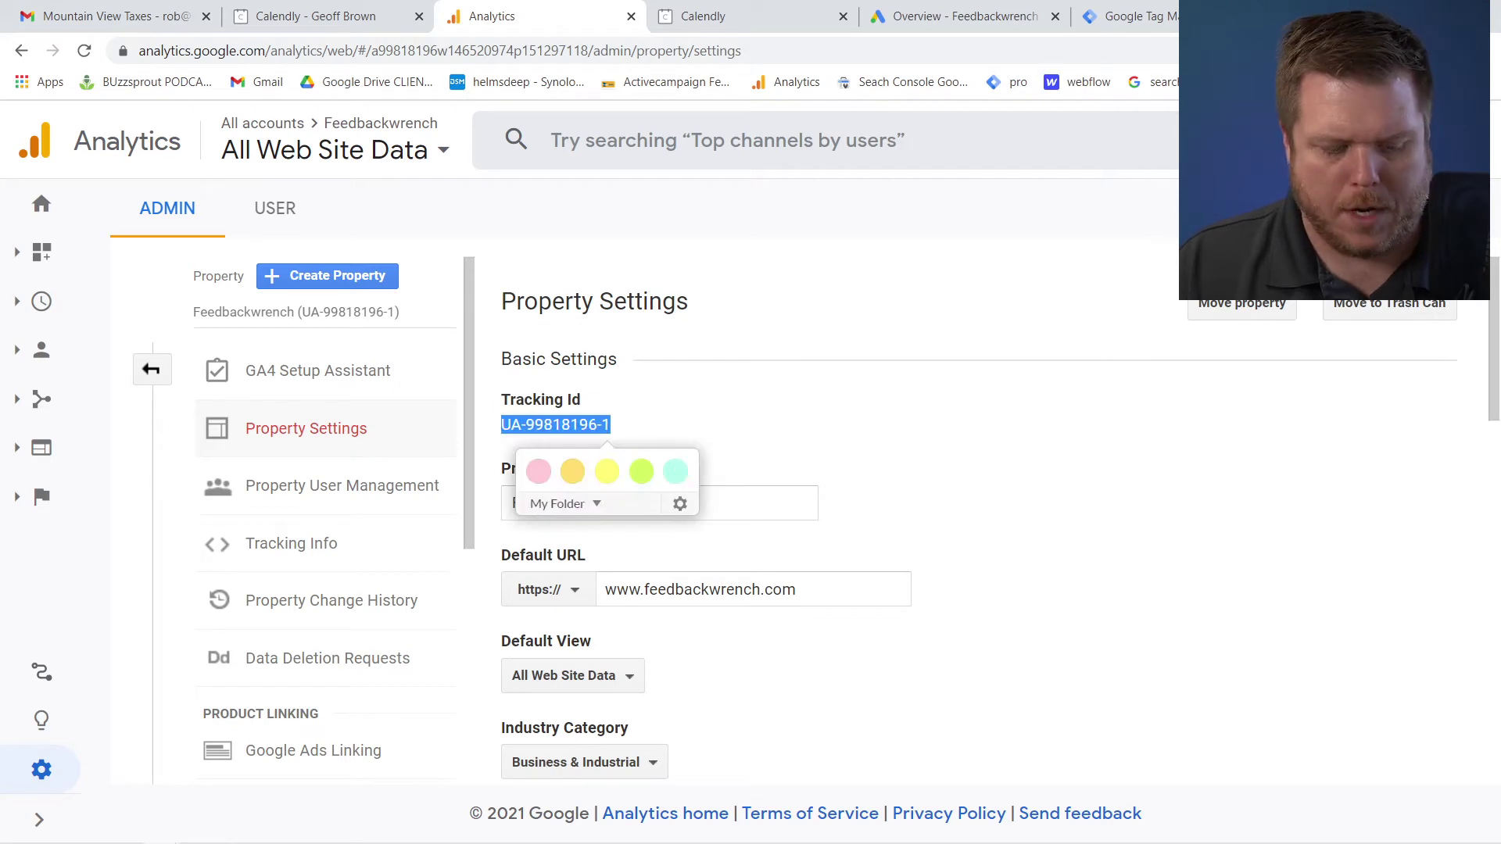
click(694, 18)
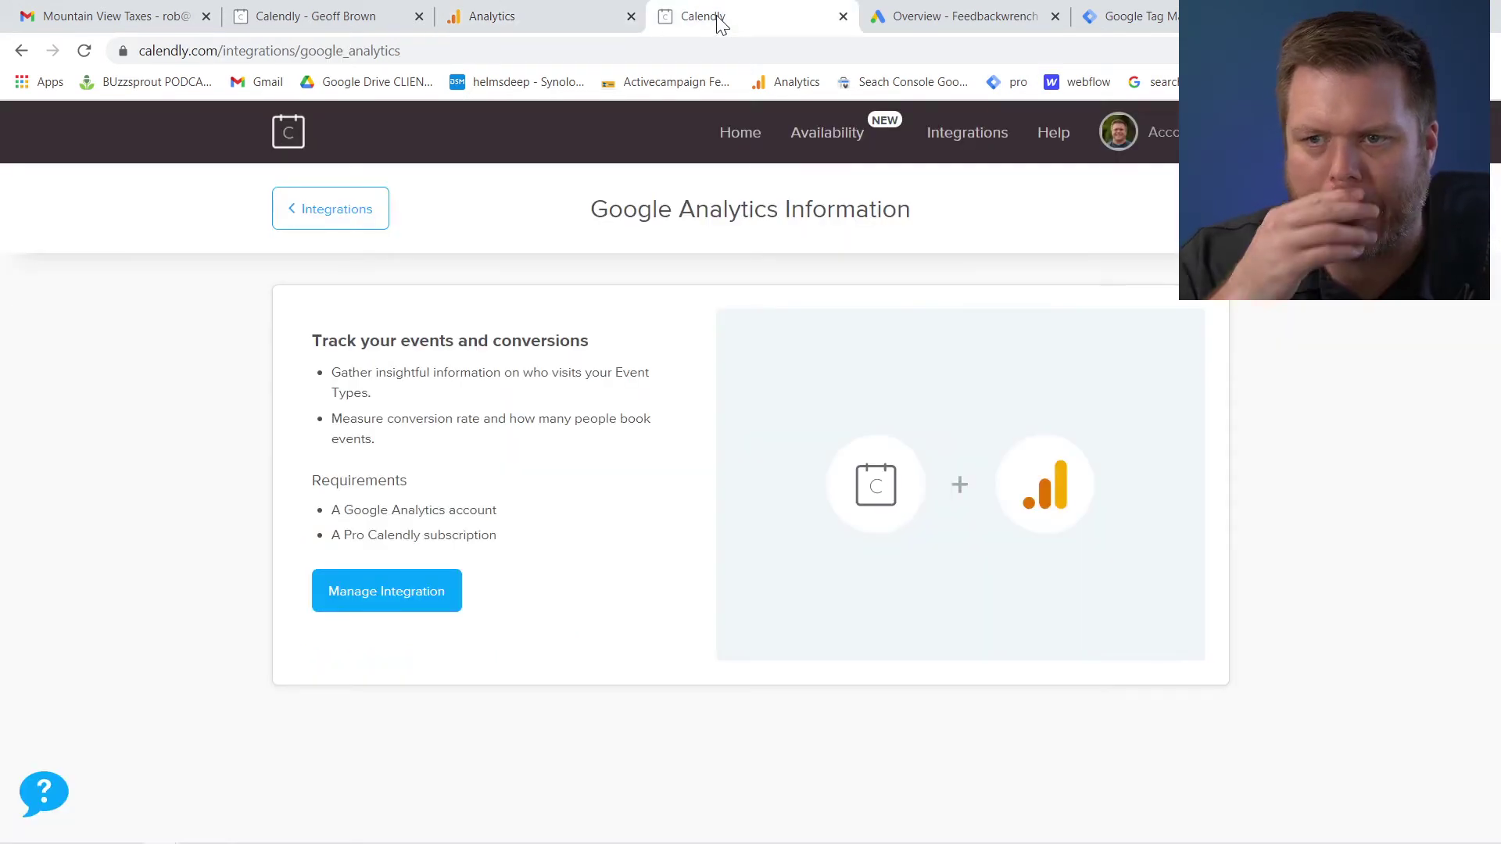
Step: Connect Calendly's Google Analytics integration with the tracking ID via Manage Integration, then close the extra Calendly tab
click(360, 220)
scroll(1200, 560, down, 8)
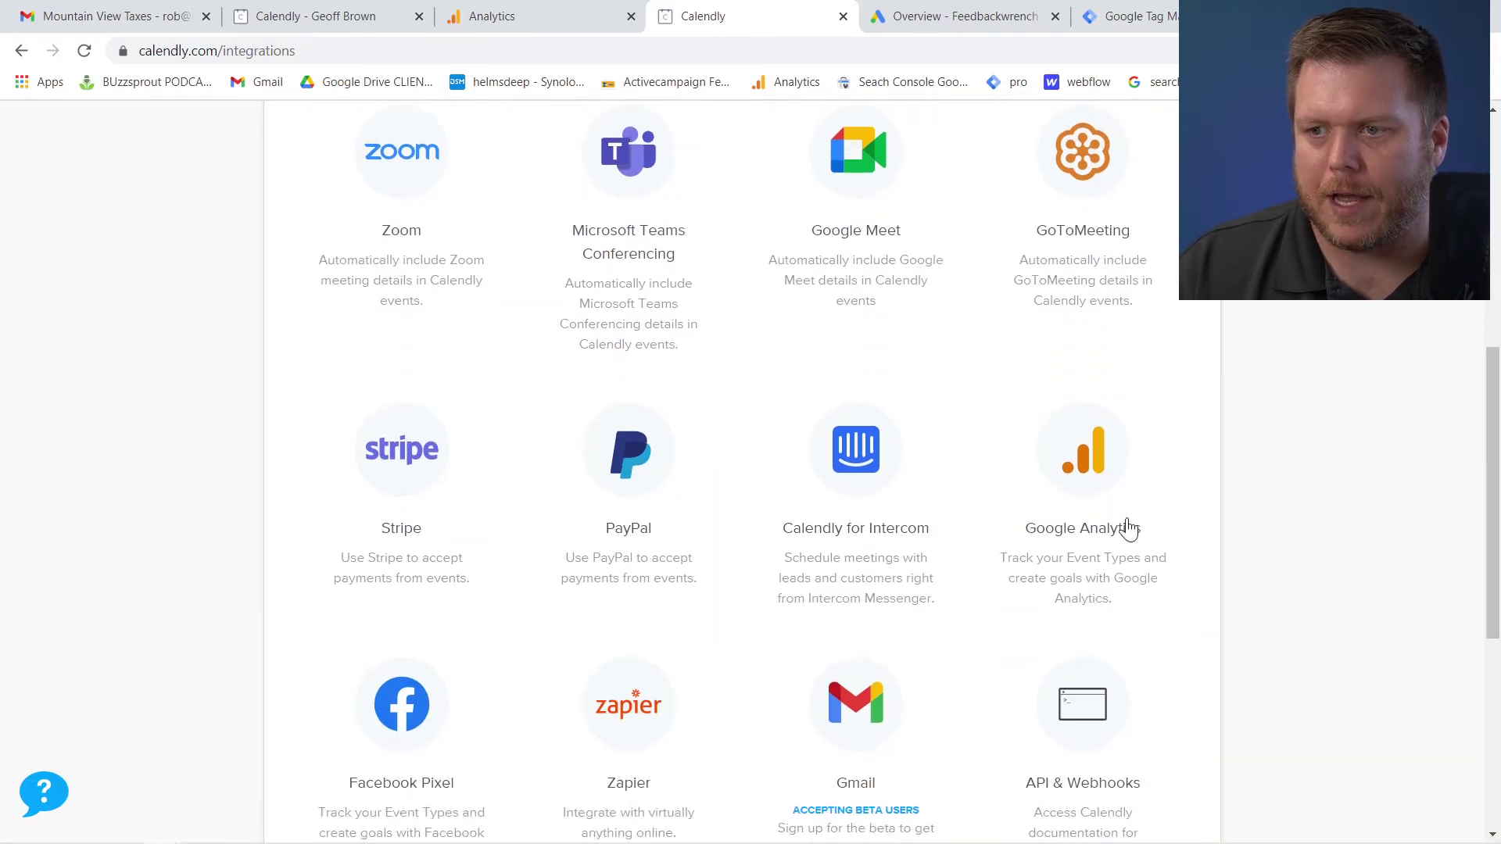
click(1101, 508)
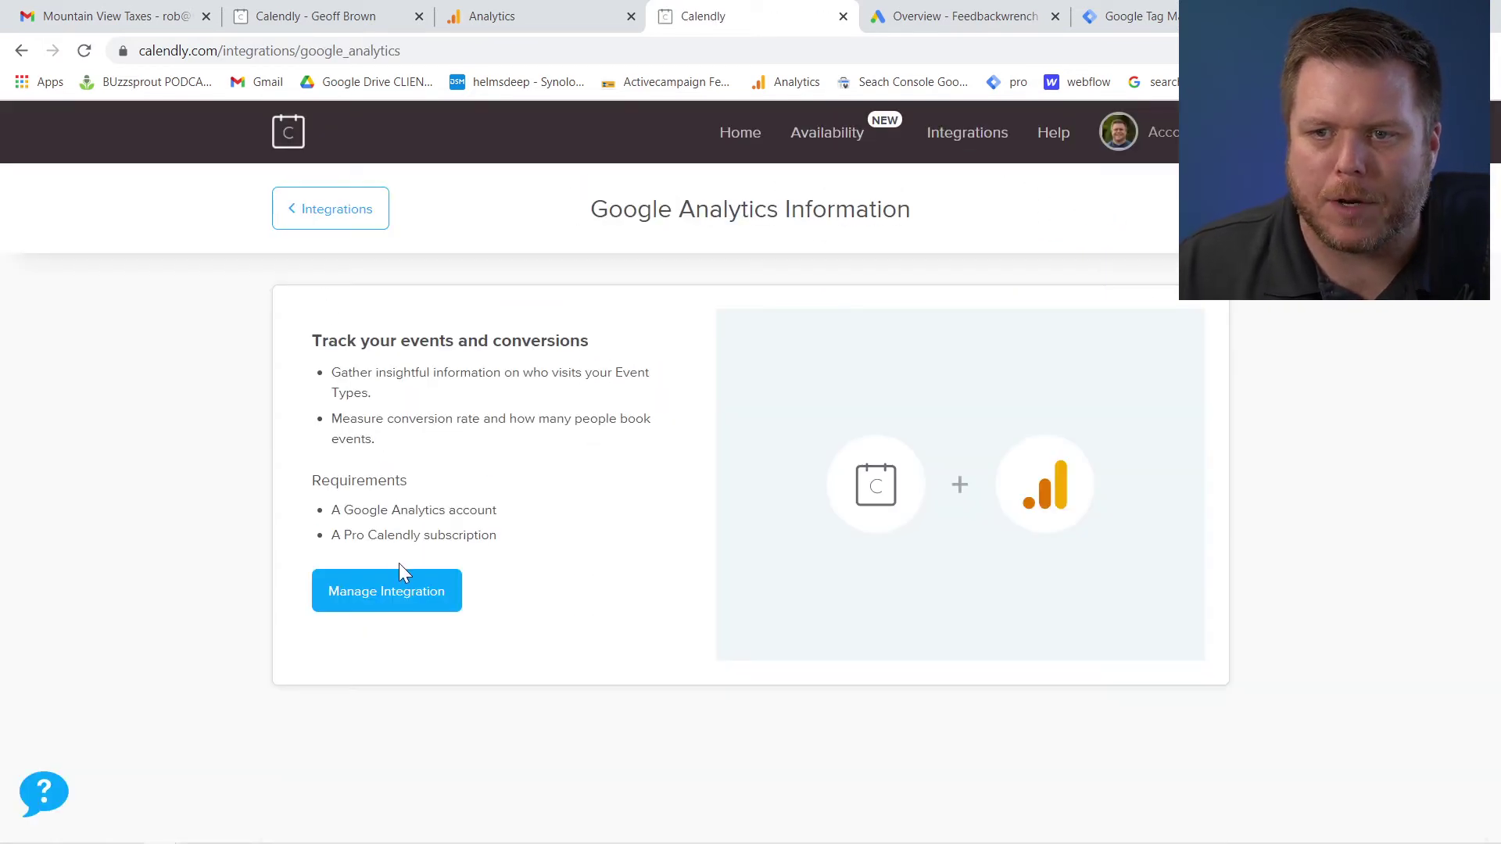
click(395, 593)
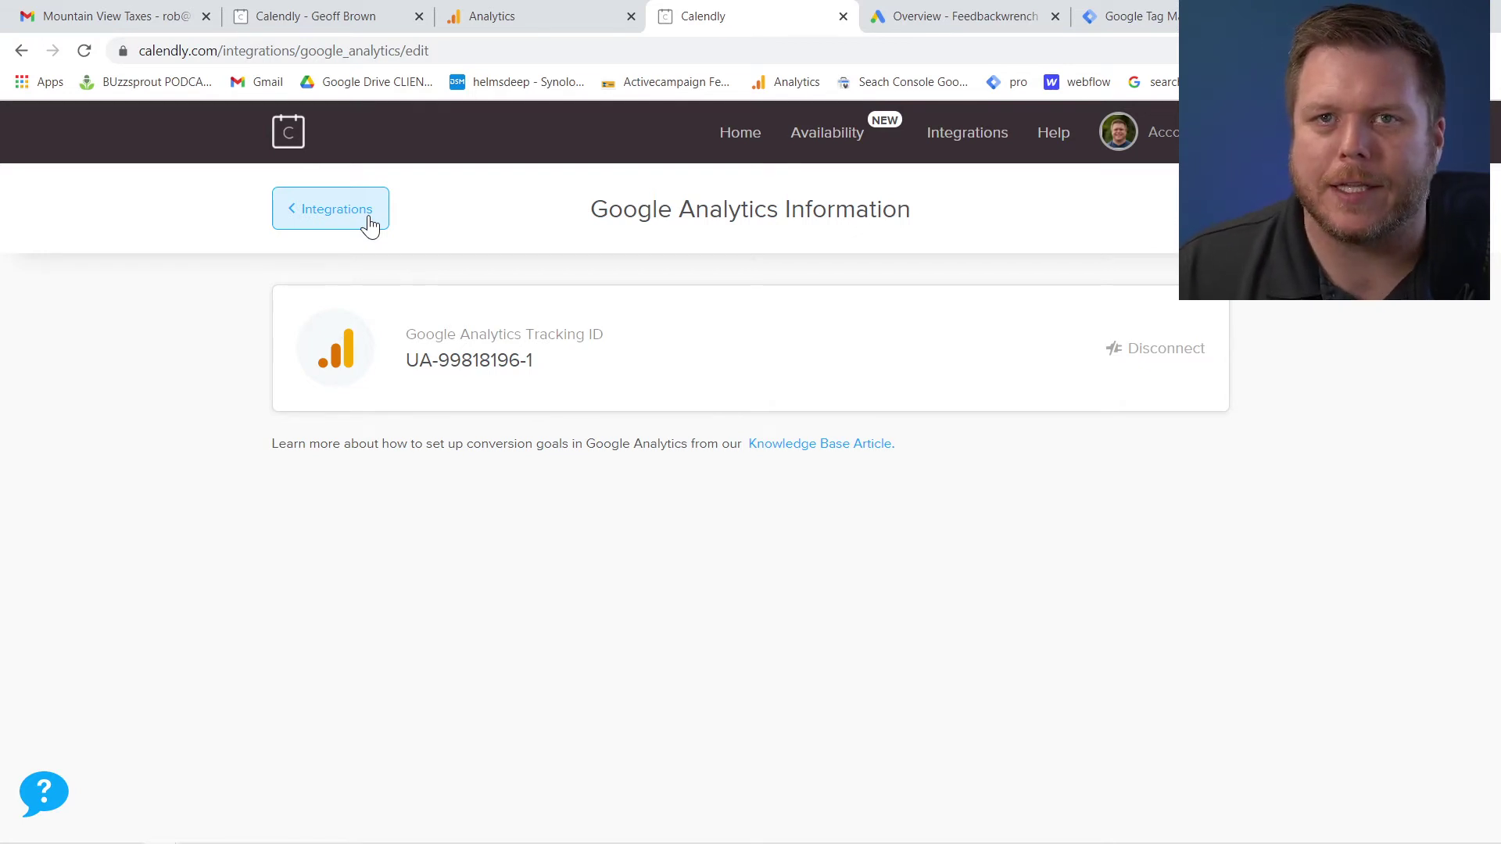
click(420, 17)
Step: Check the connected integration in Calendly, then return to the Google Analytics admin overview
click(326, 15)
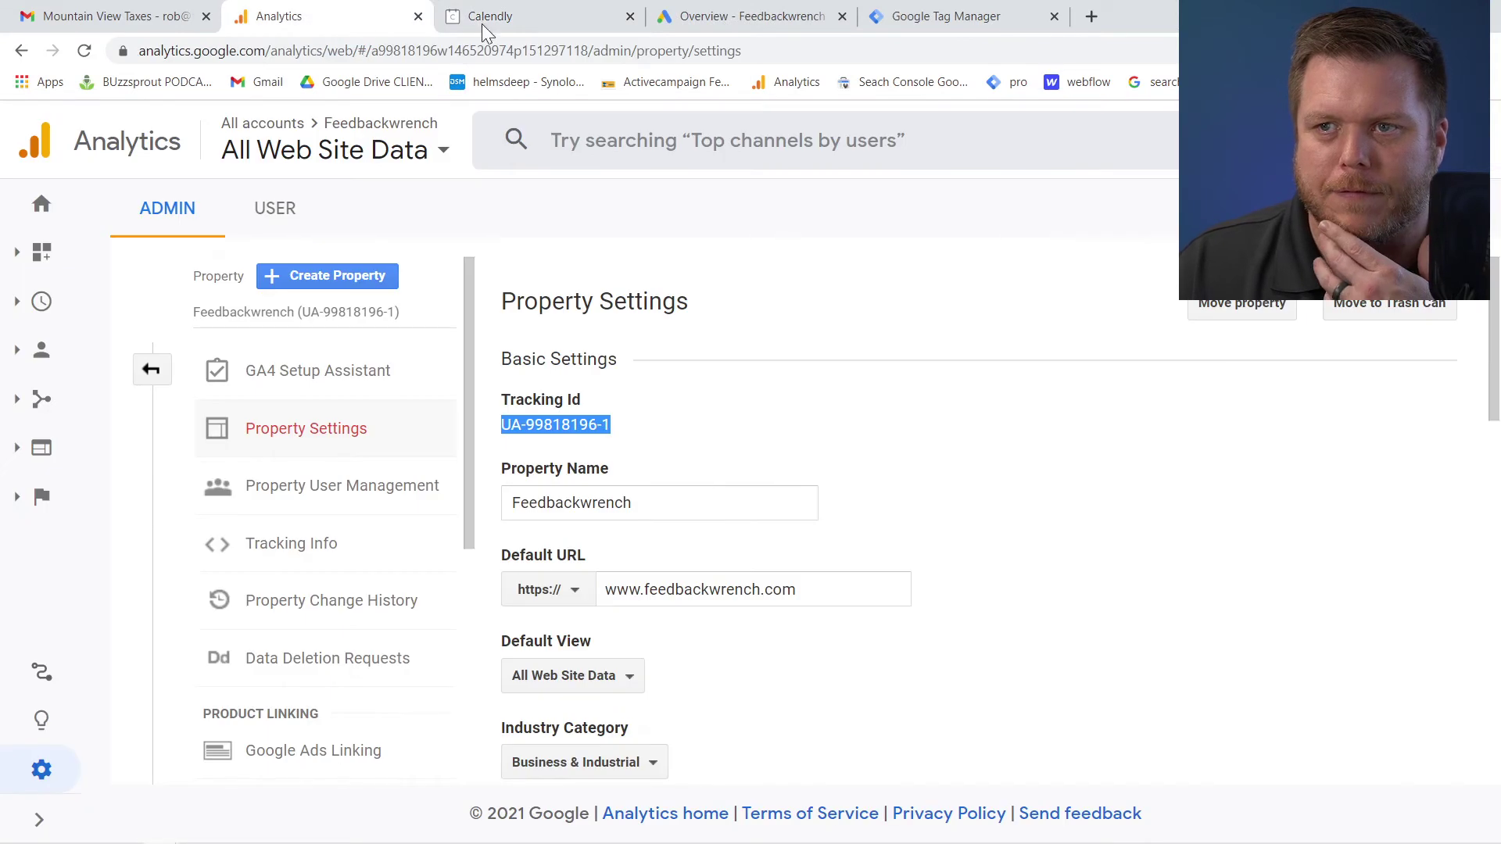
click(558, 27)
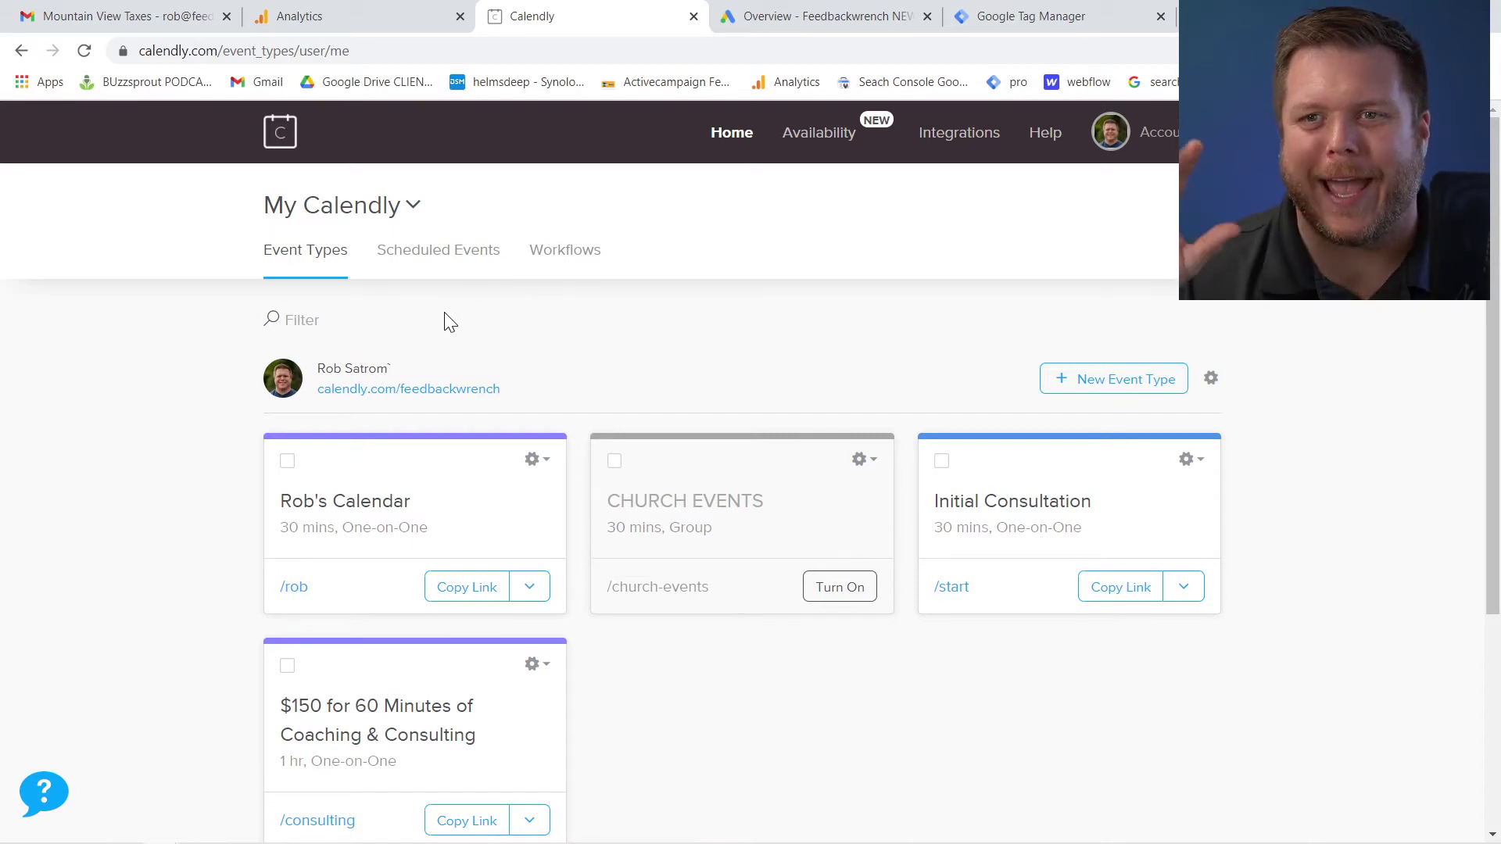
click(399, 21)
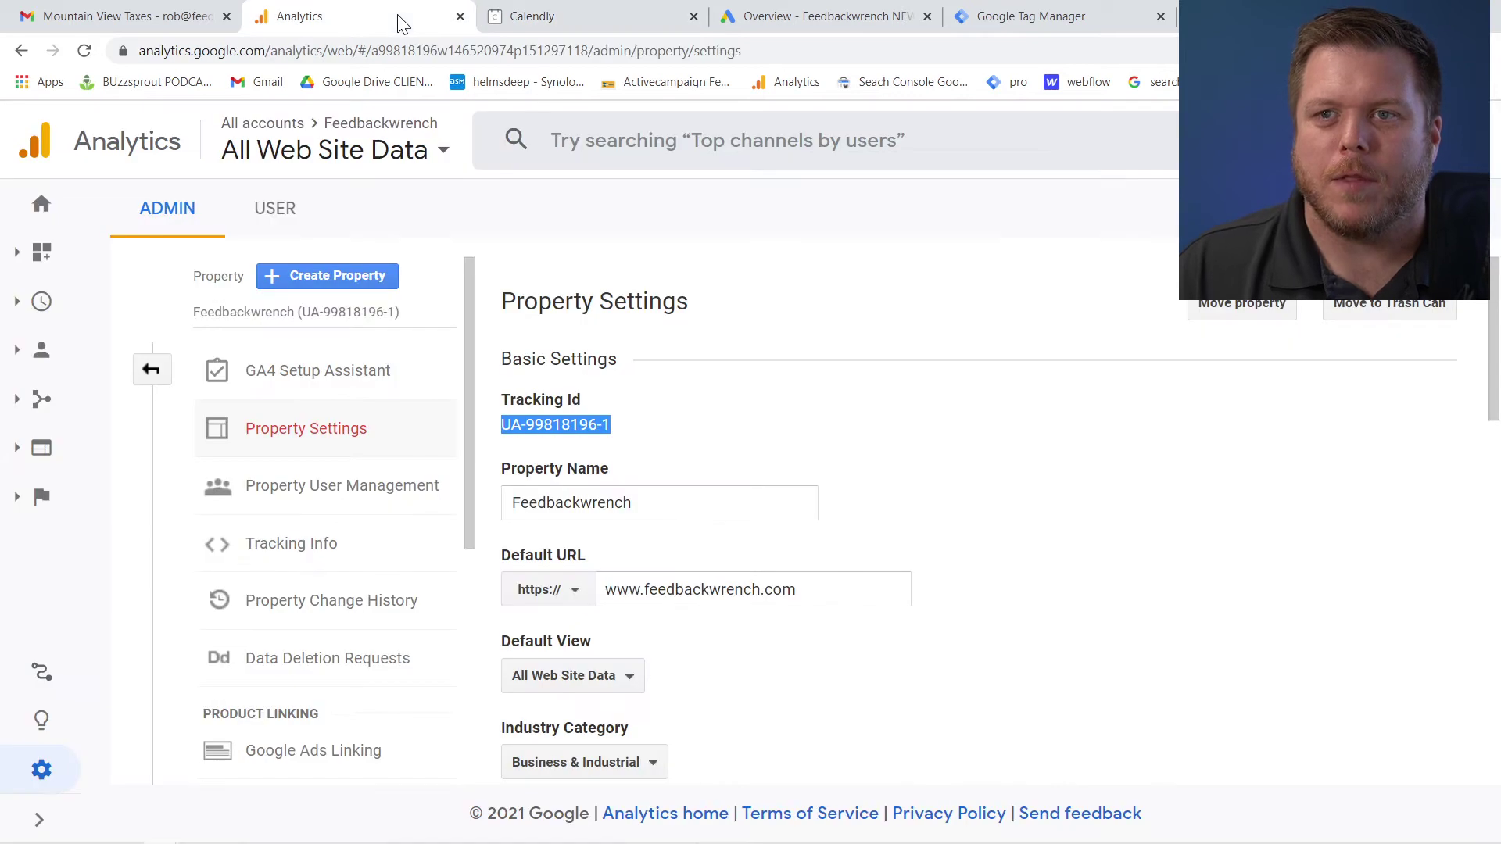
click(155, 374)
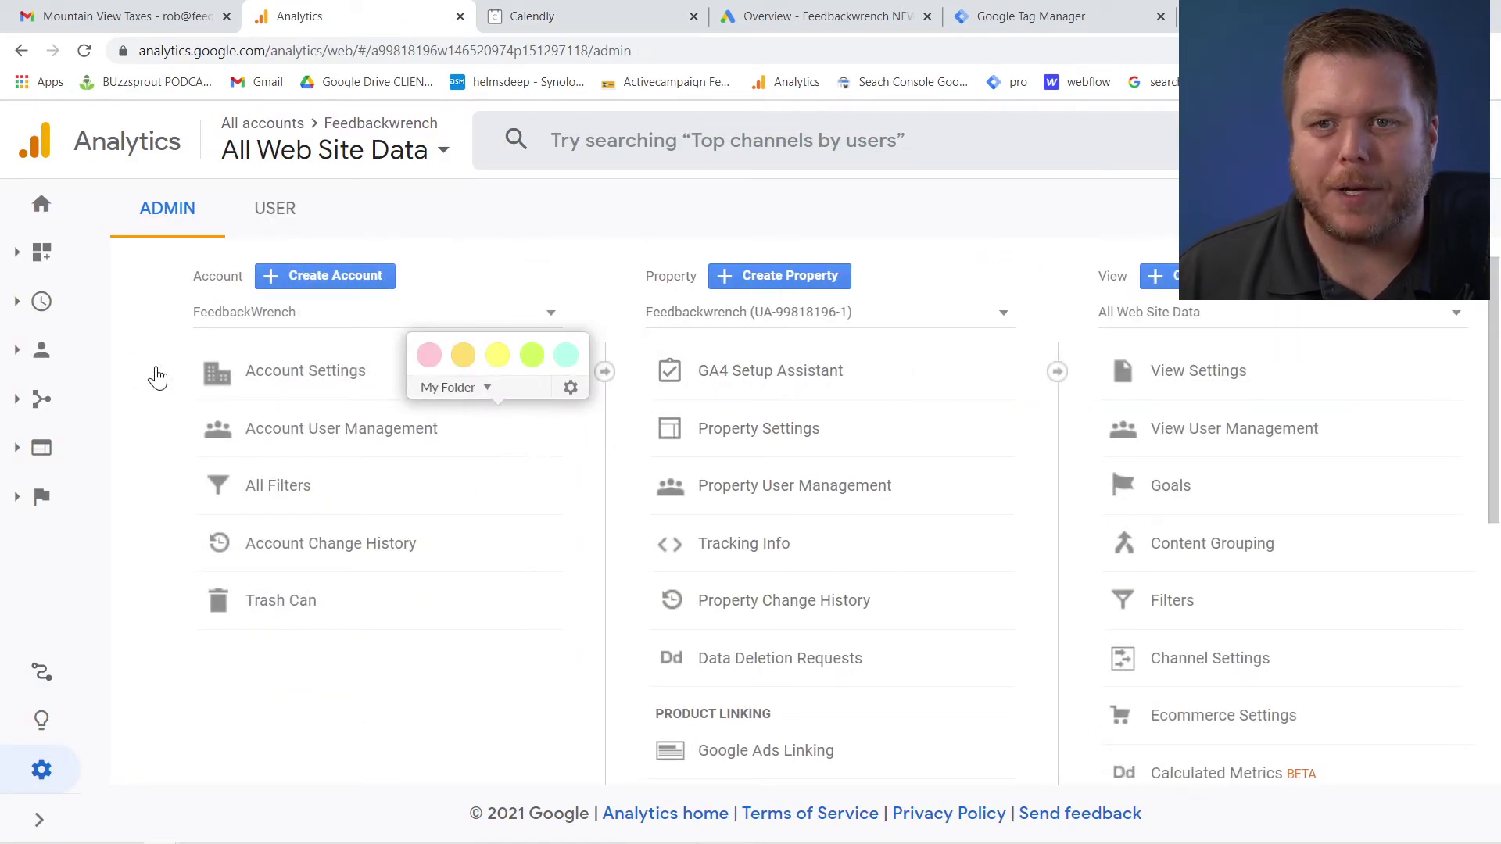
Step: Open the Realtime > Events report in Google Analytics, then go back to Calendly's event types
click(43, 251)
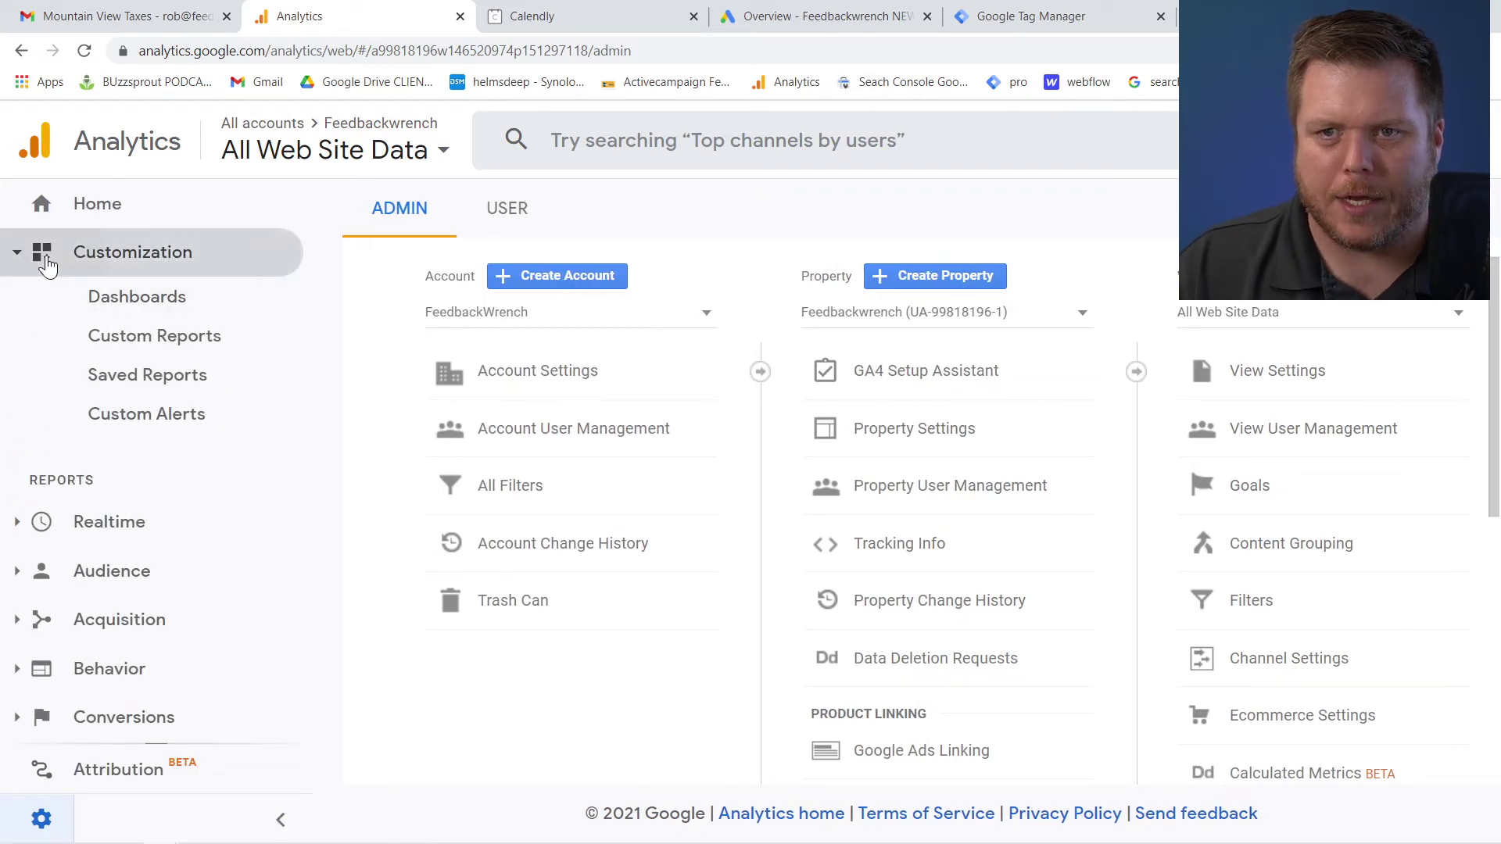
click(55, 251)
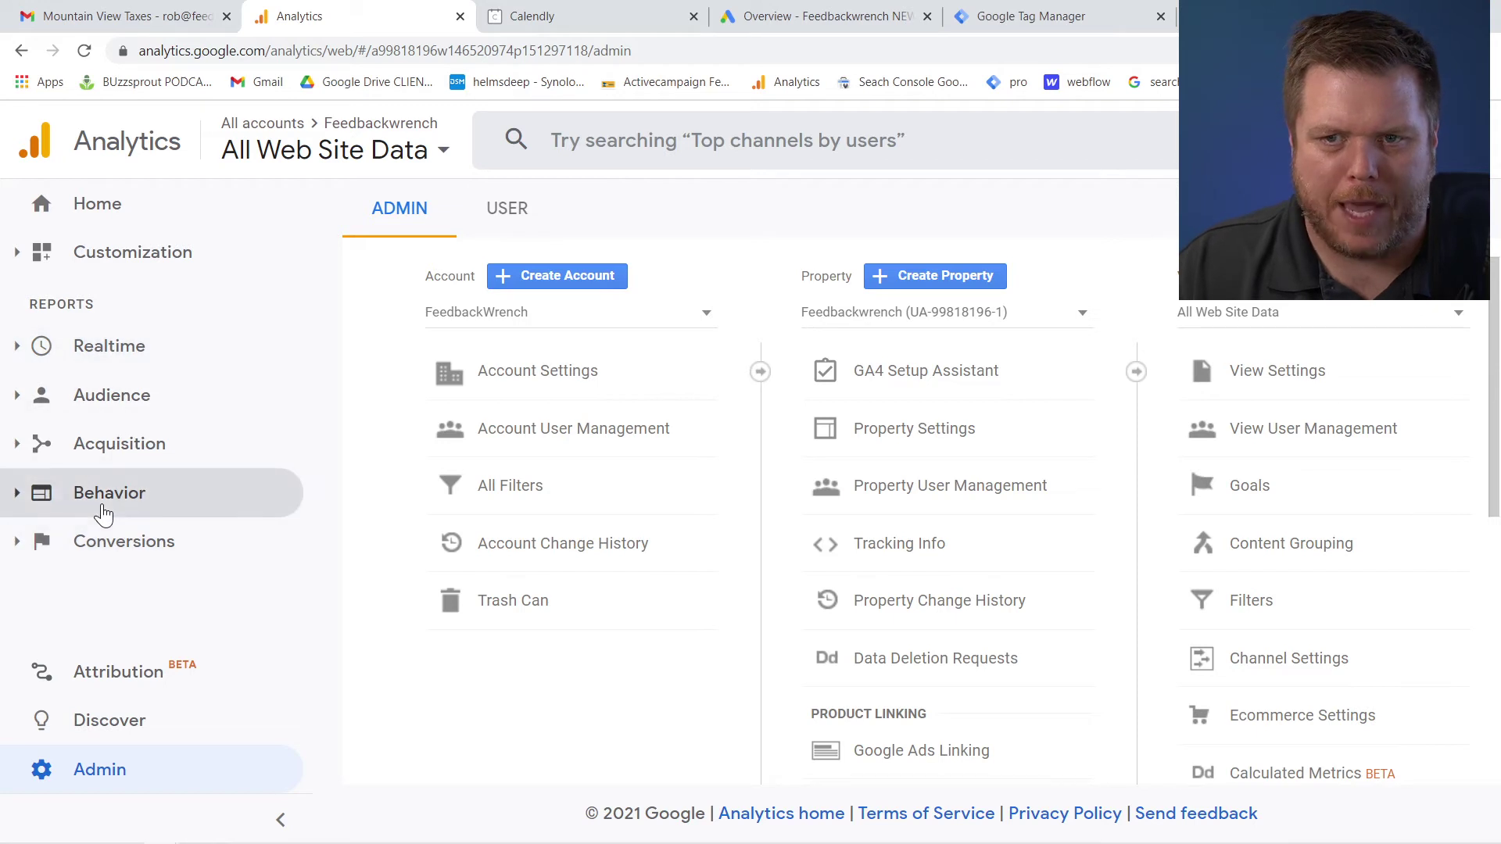
click(110, 347)
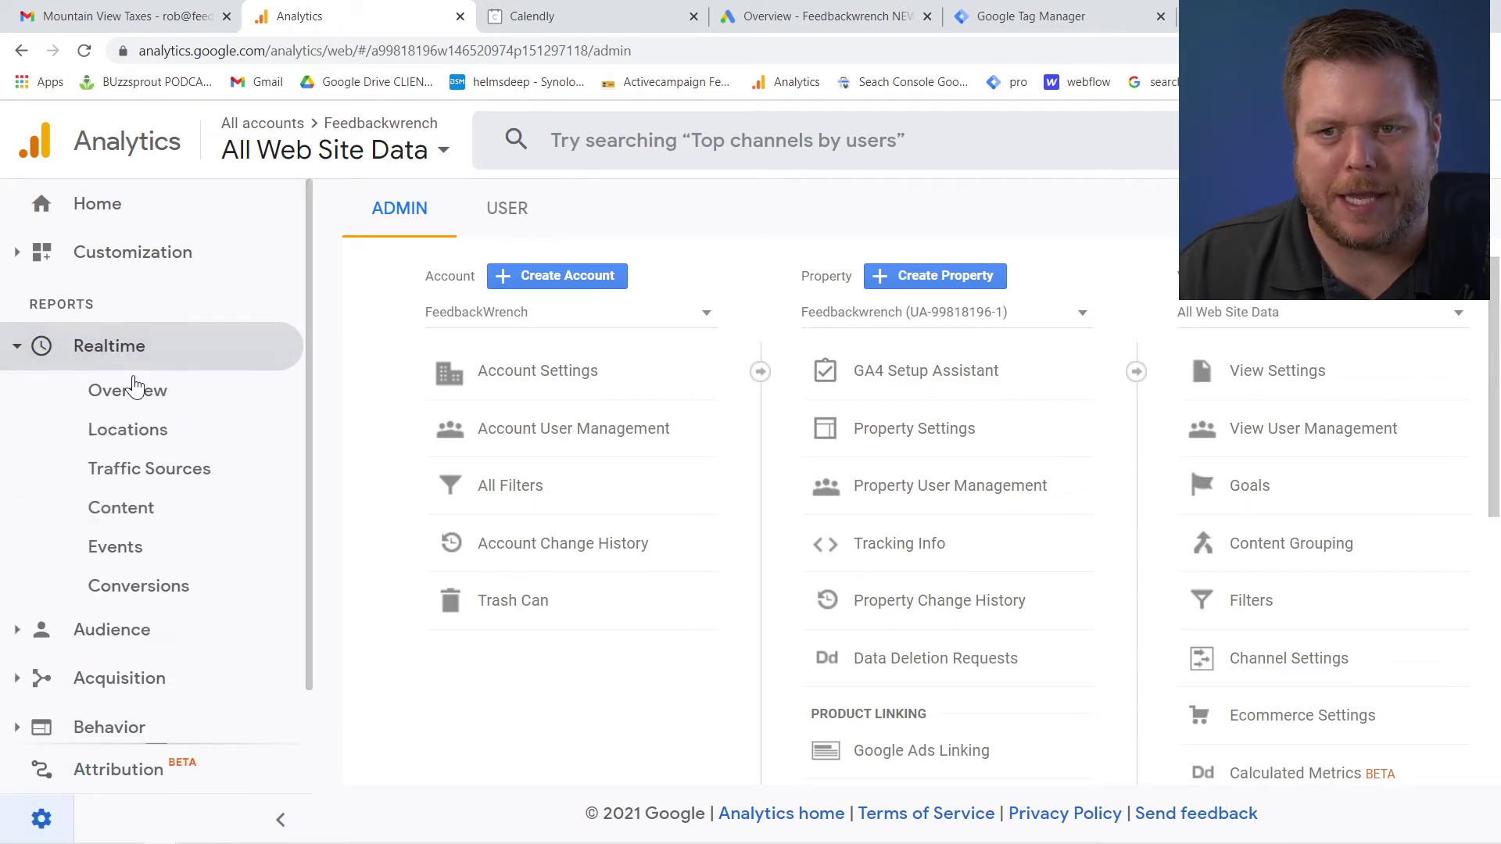
click(115, 547)
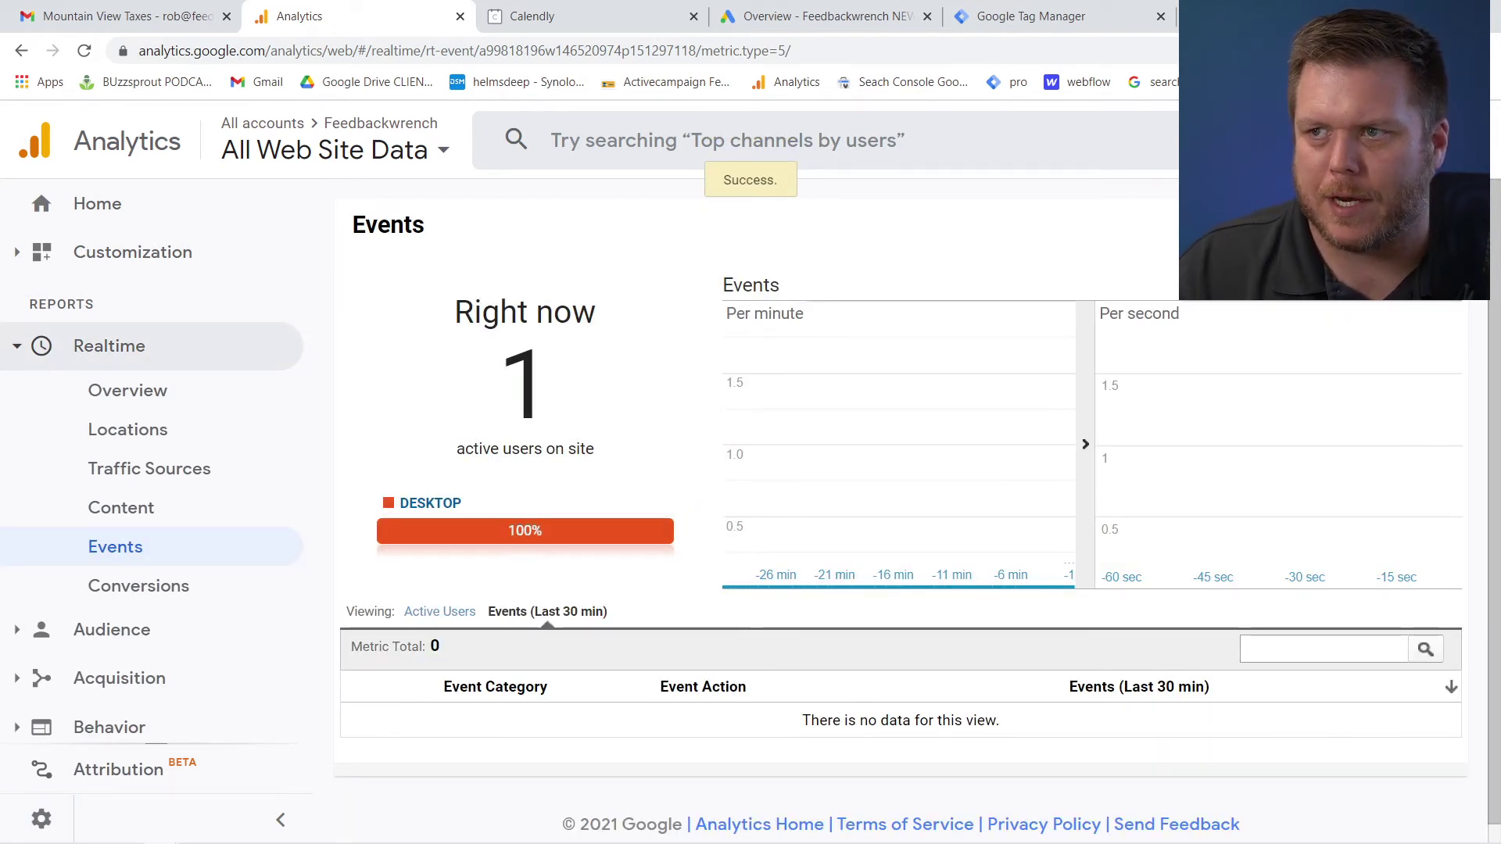
click(569, 21)
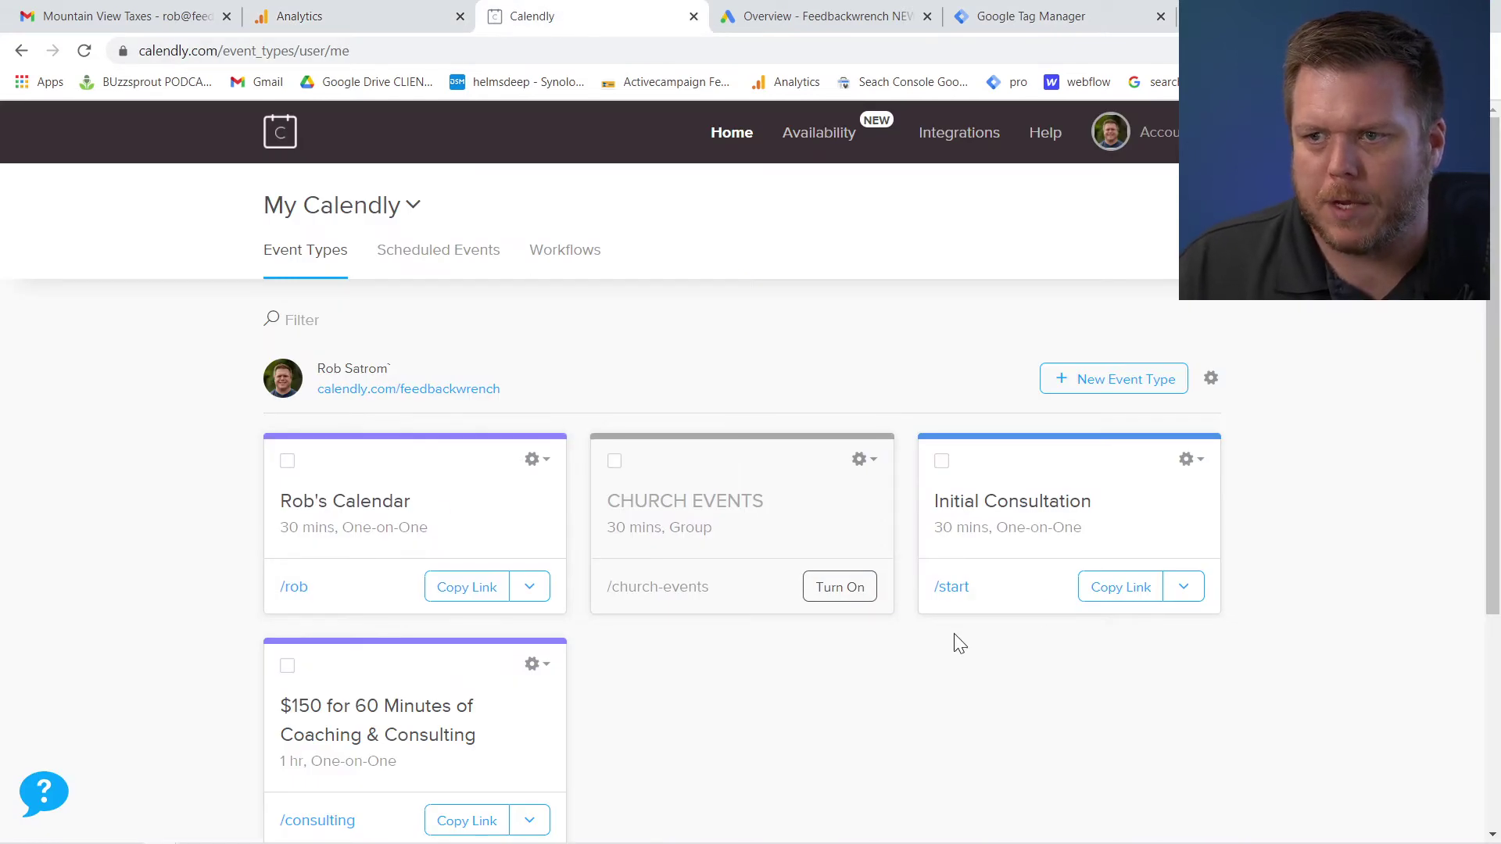
Step: Copy the Initial Consultation booking link and load it in a new private window
scroll(693, 713, down, 3)
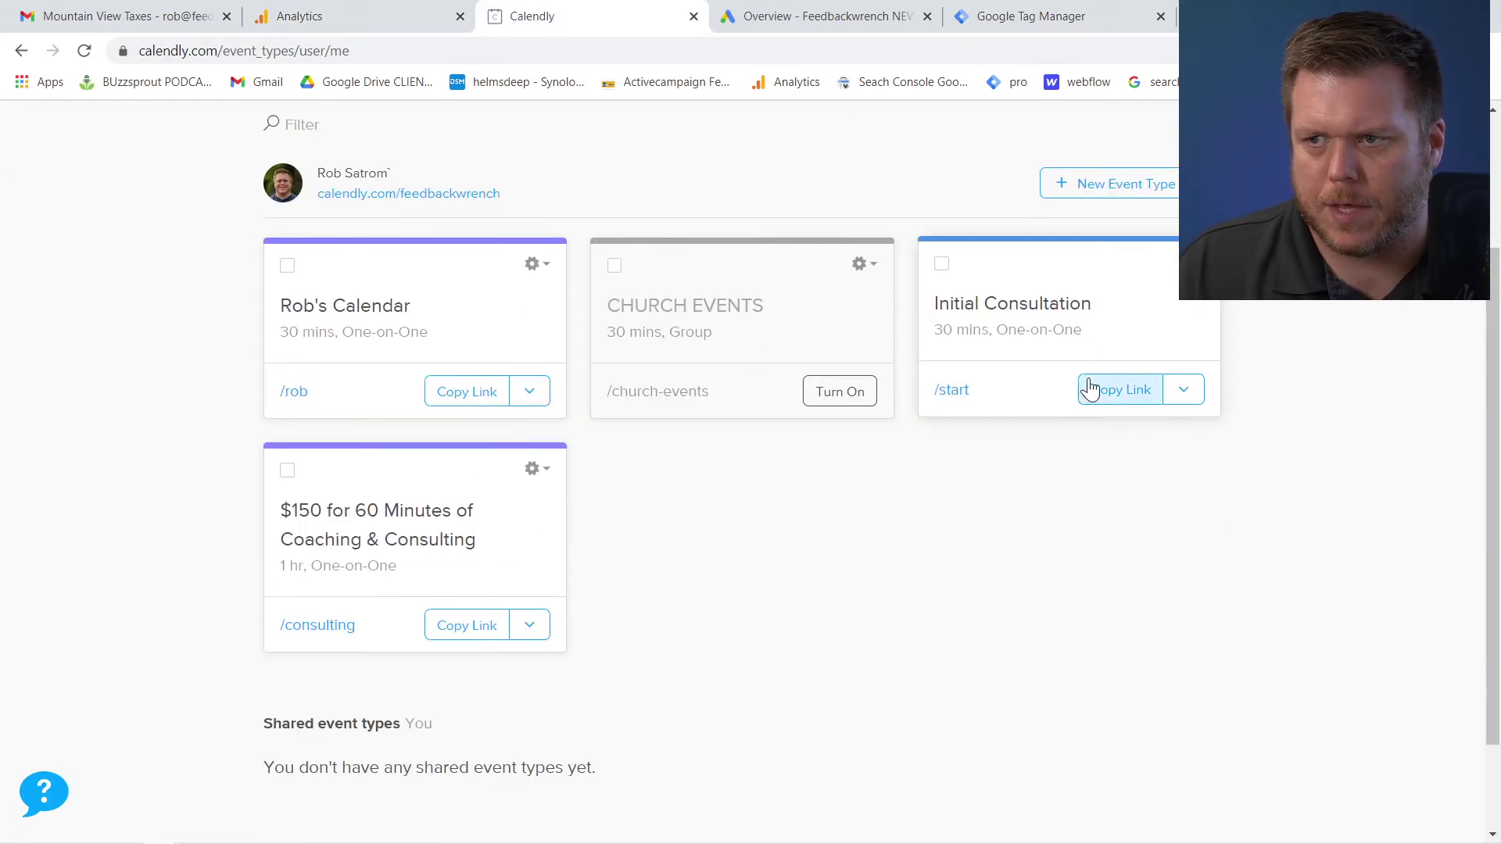
click(1119, 391)
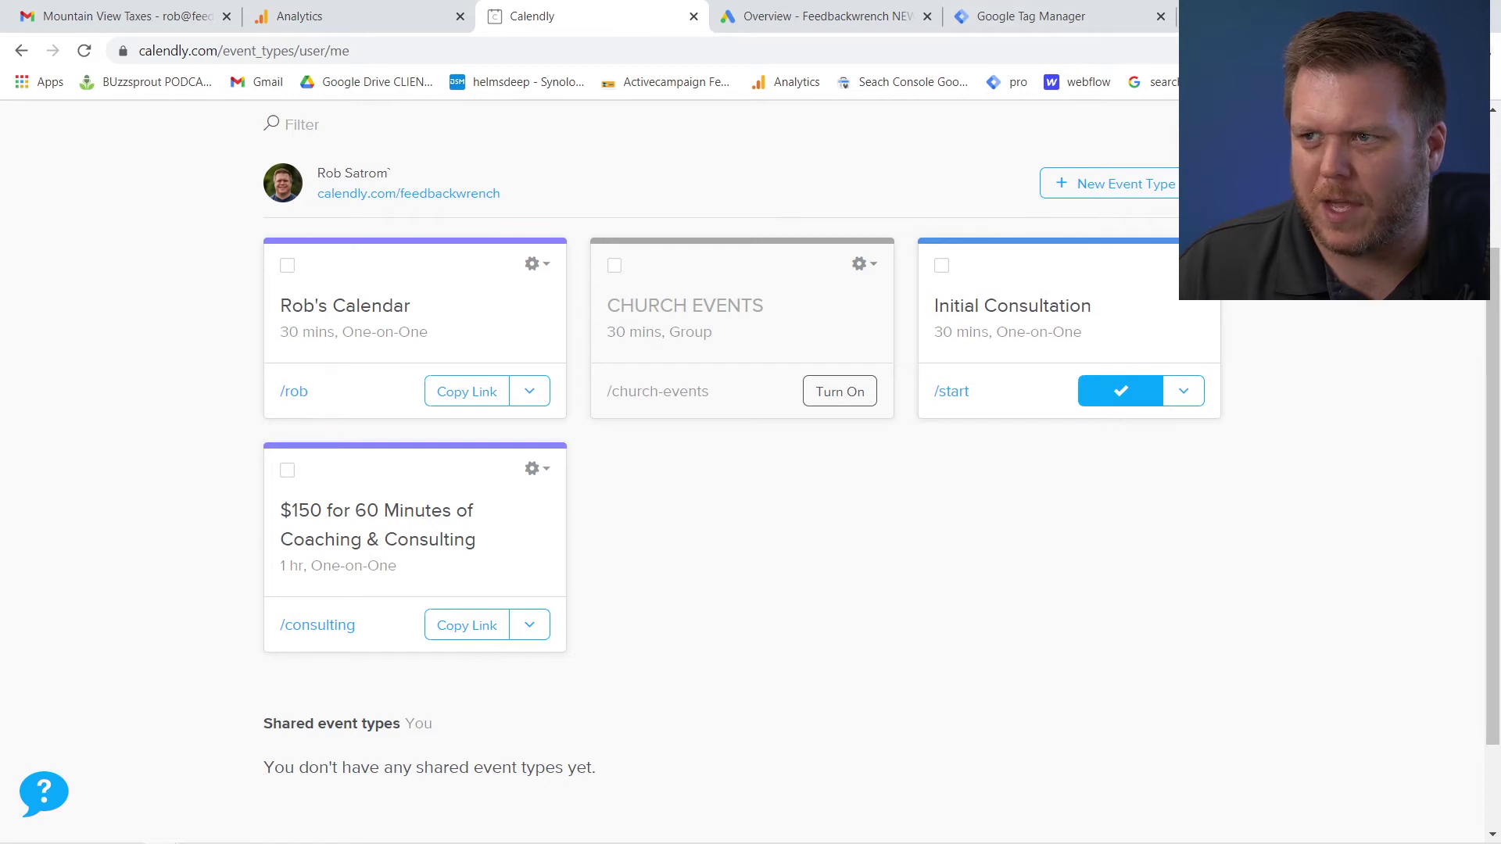
key(alt+f)
key(ctrl+shift+n)
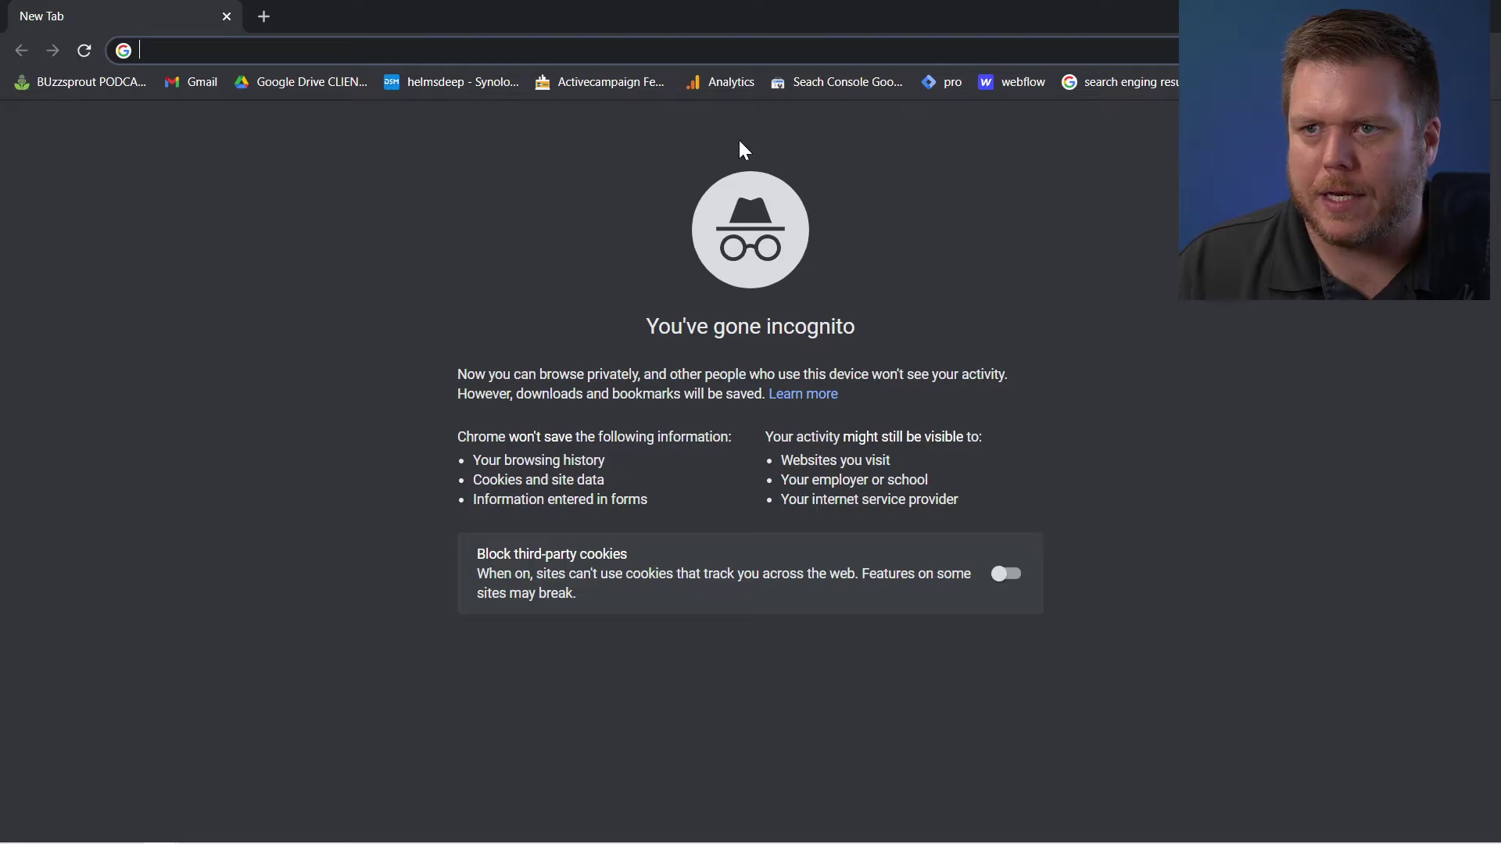
text(https://calendly.com/feedbackwrench/start)
key(Return)
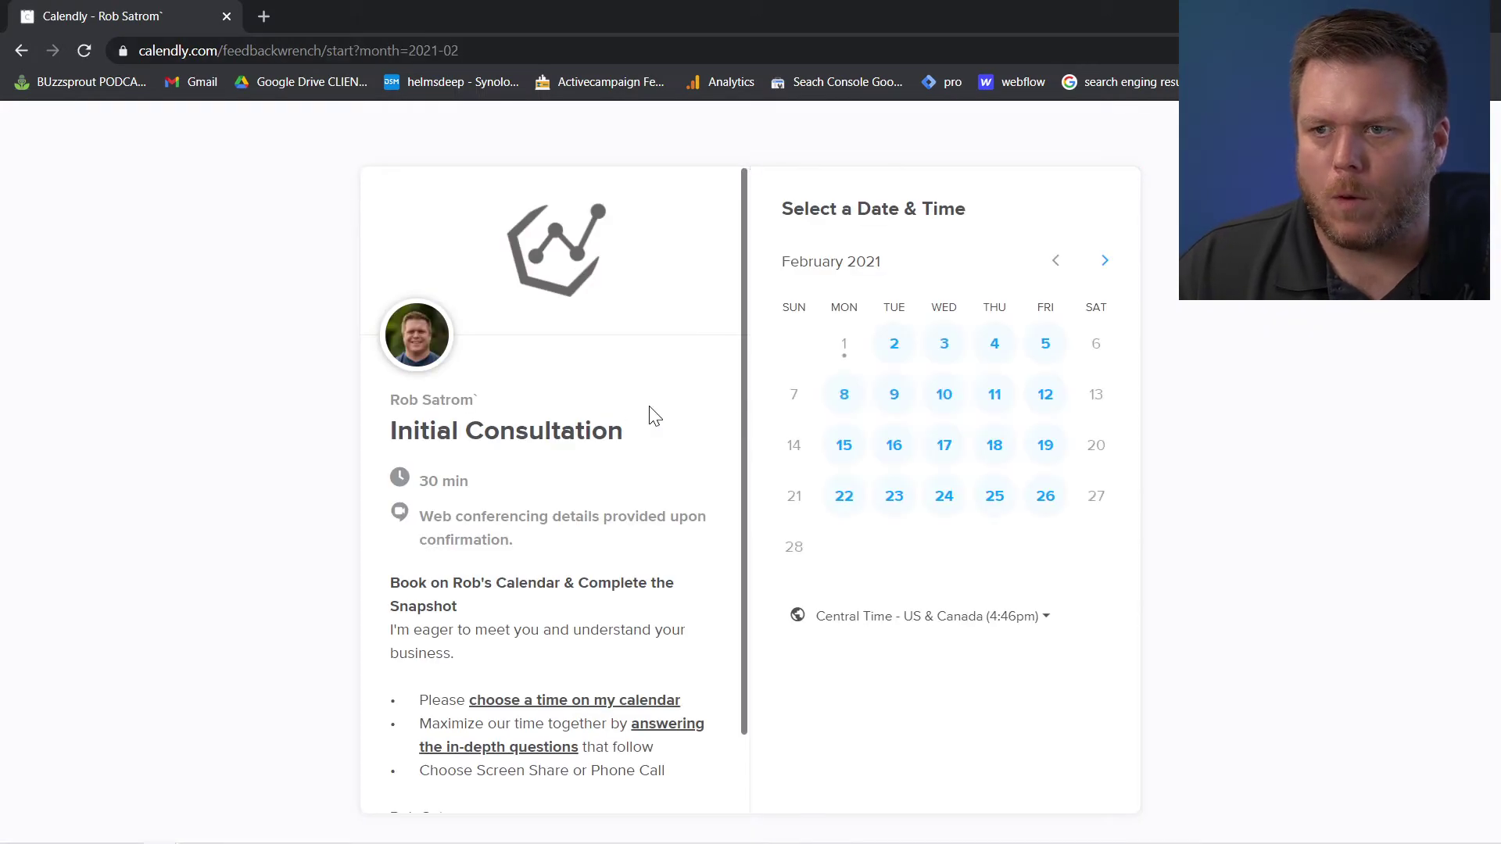
Step: Move the private window aside and check Google Analytics realtime events for the Calendly event
scroll(589, 395, down, 2)
scroll(590, 396, up, 2)
drag(683, 8, 761, 536)
click(422, 20)
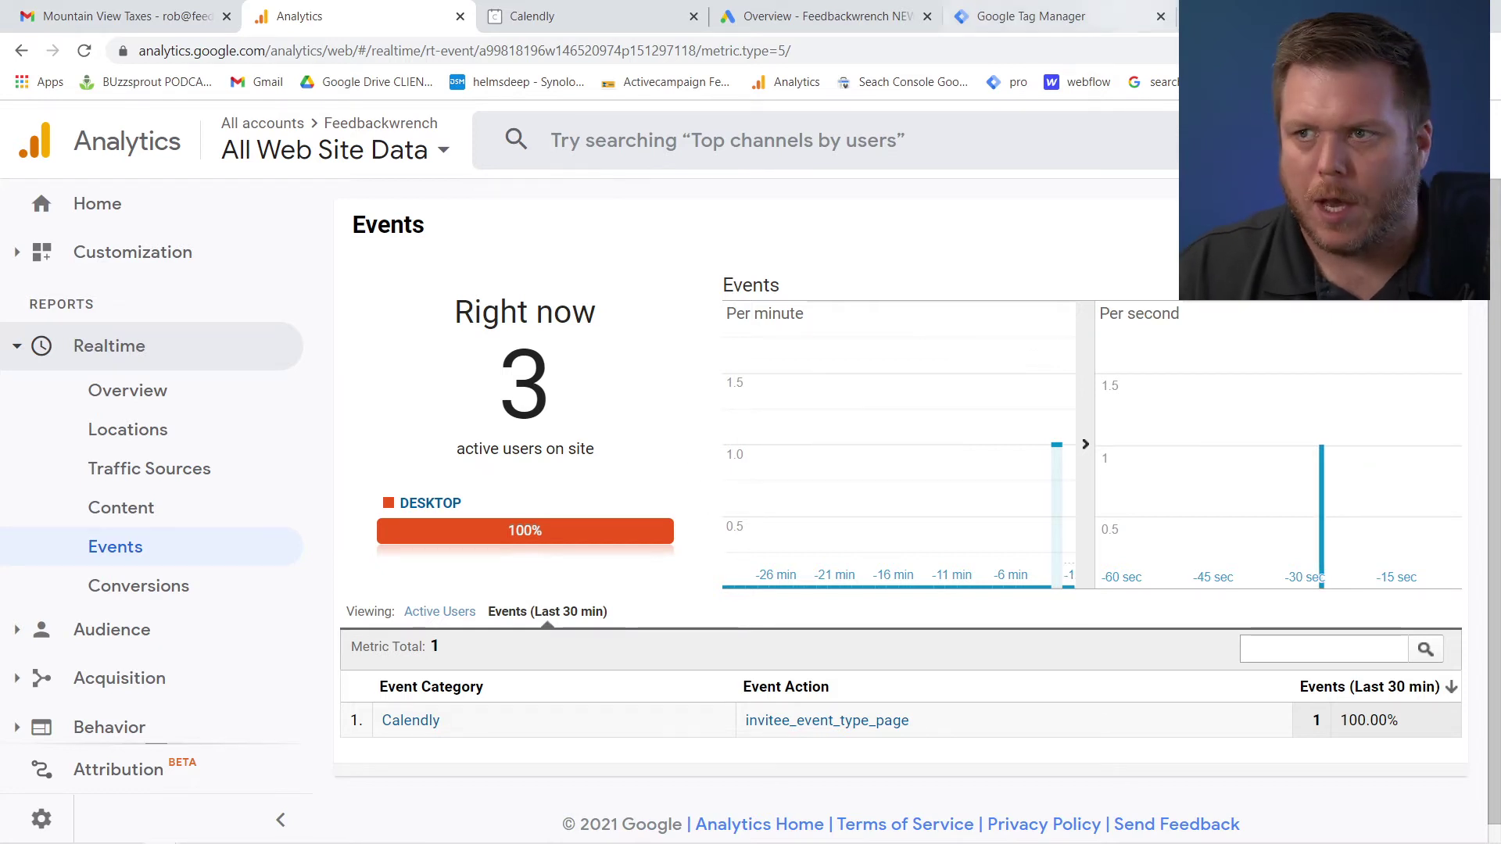
Step: Bring the Calendly booking window forward and pick February 2 at 9:00am
drag(1497, 490, 1462, 490)
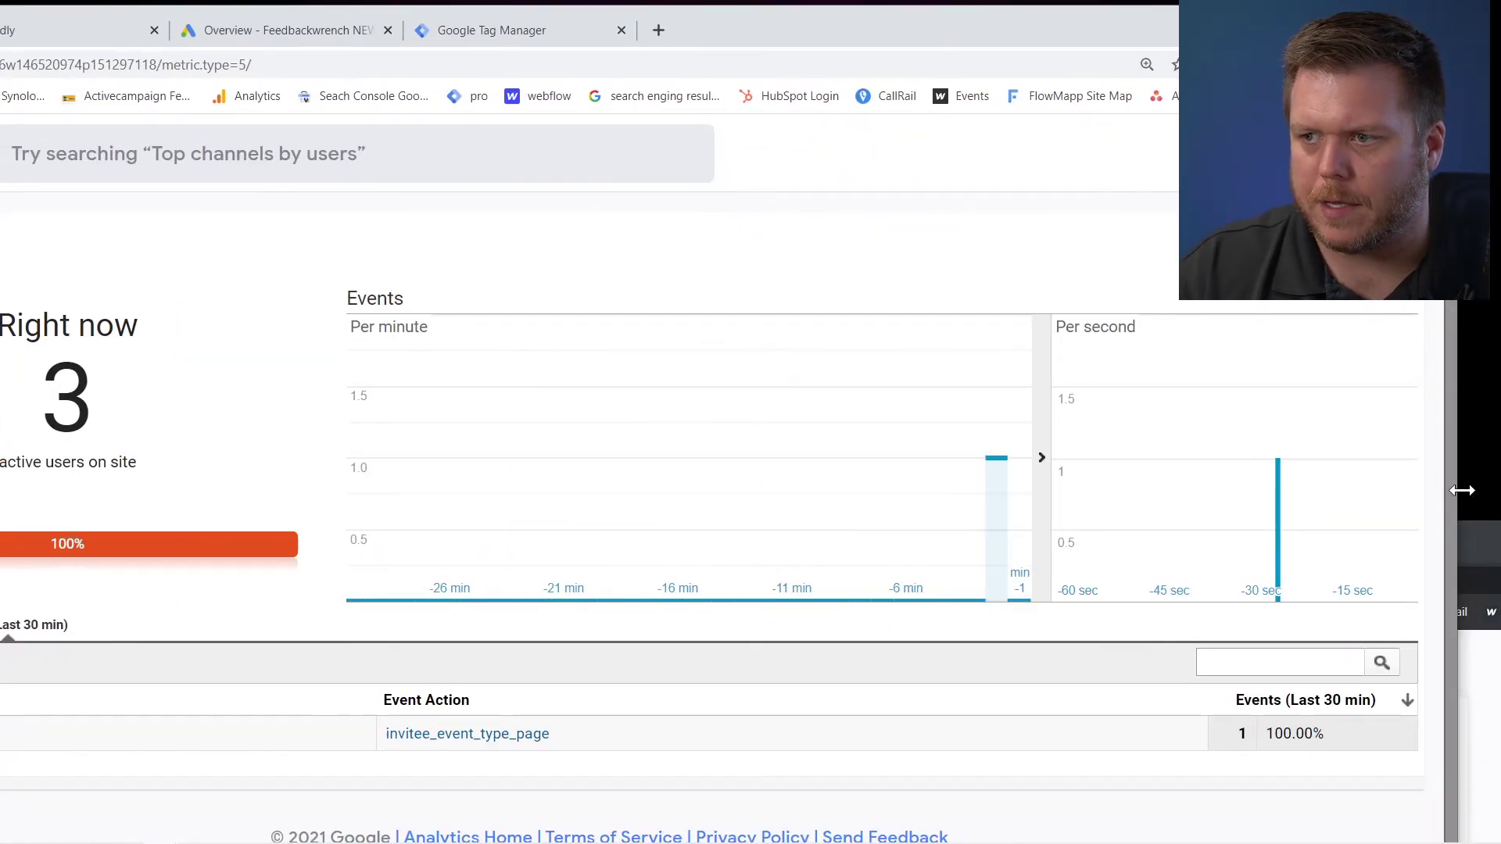
click(1480, 542)
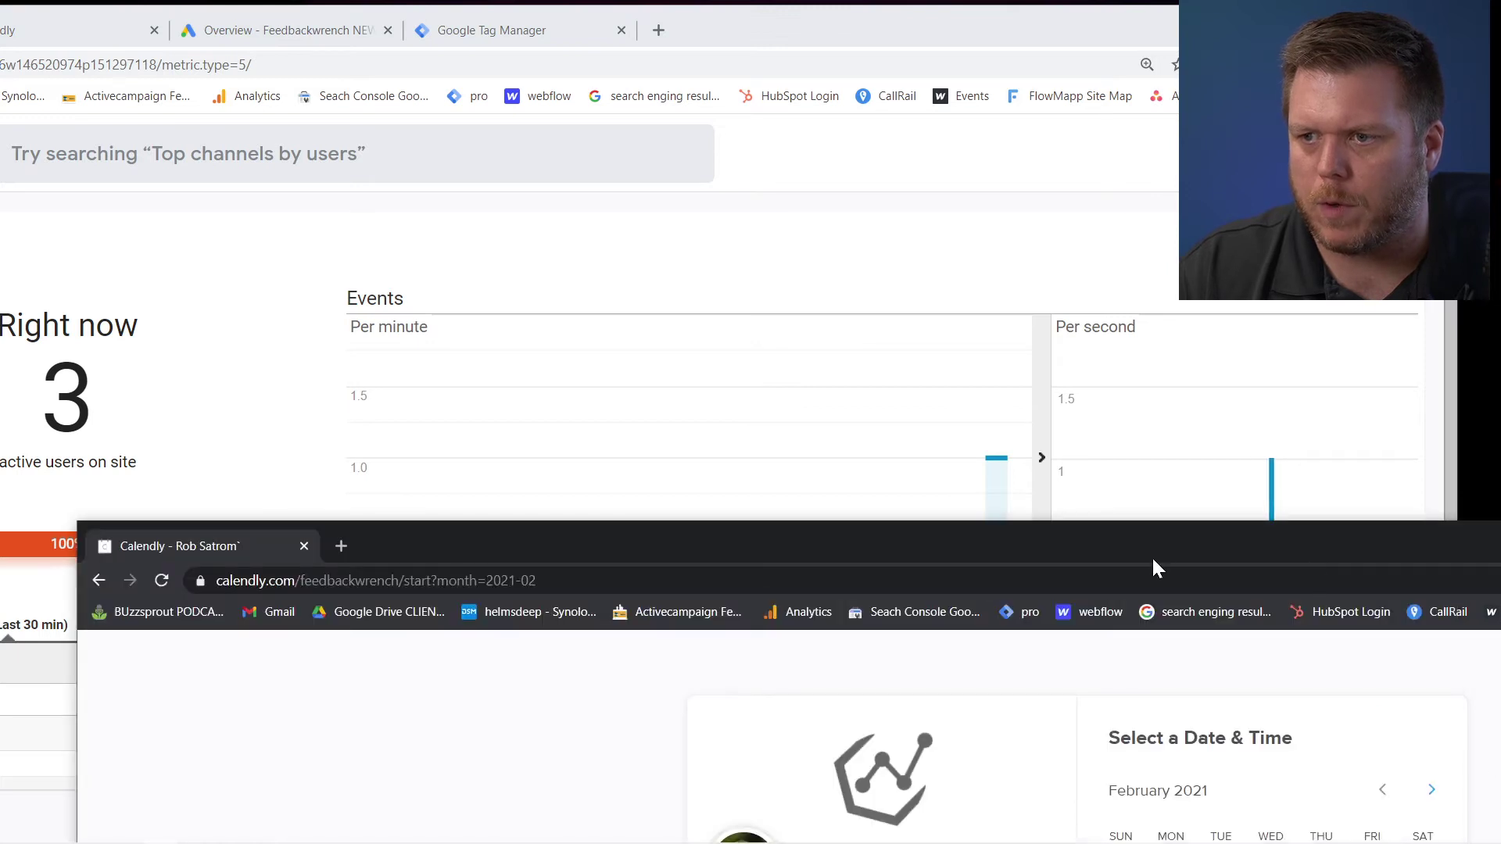
drag(1152, 556, 937, 14)
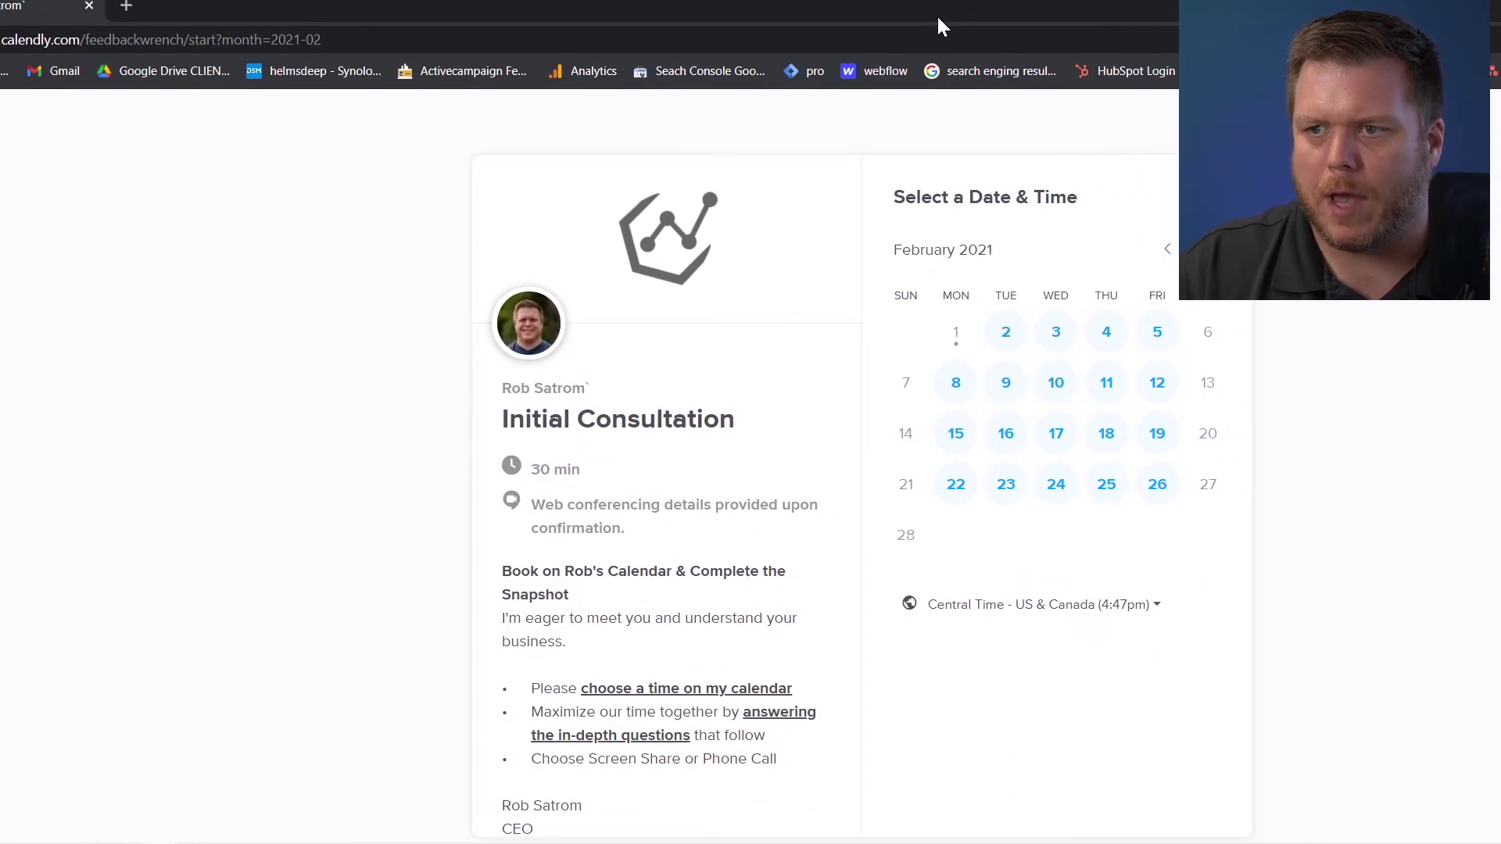
click(1006, 331)
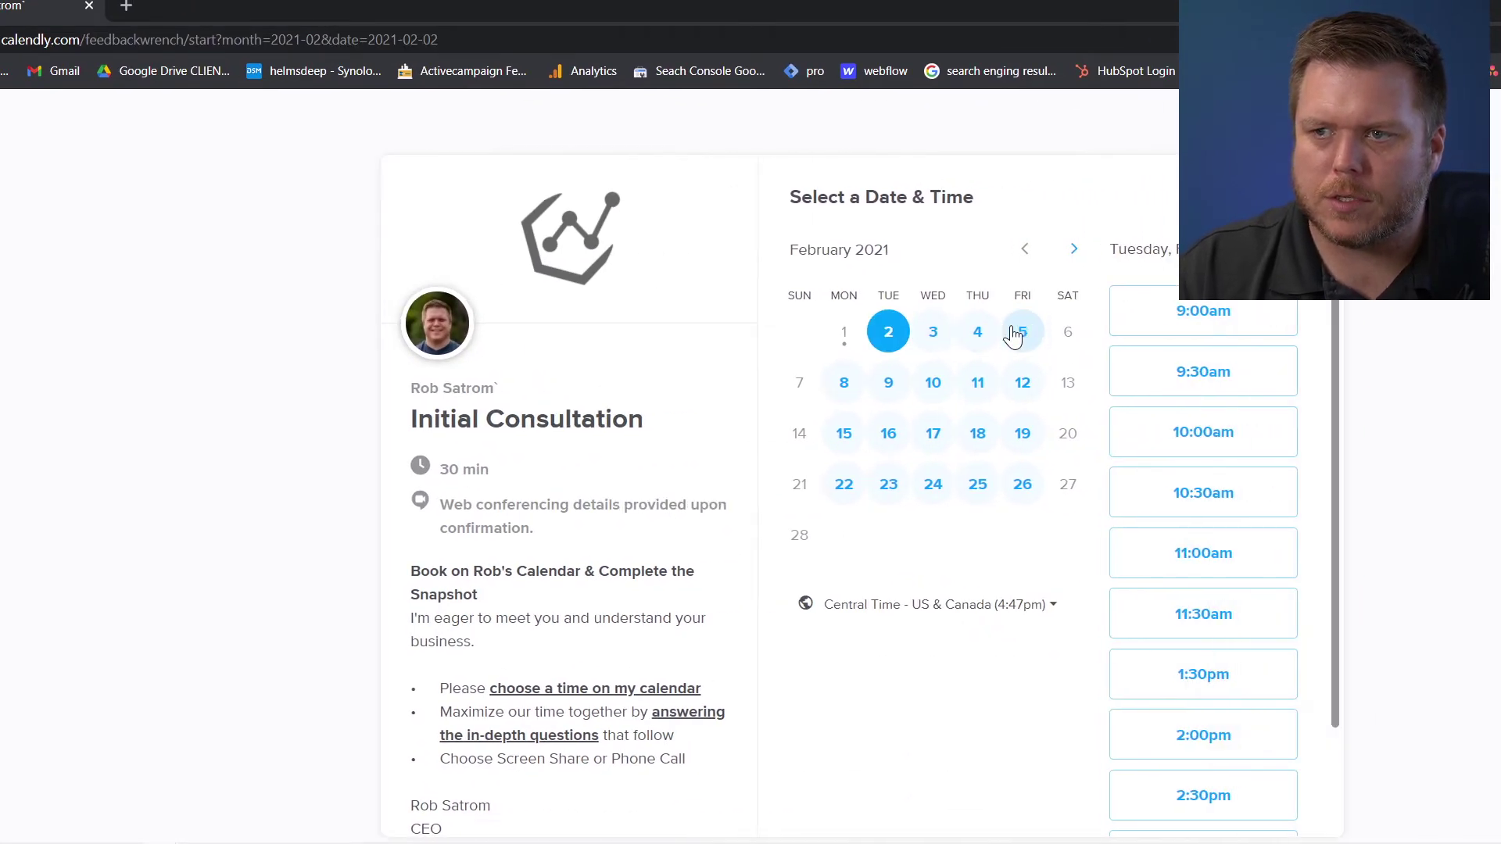
click(1202, 313)
click(1277, 321)
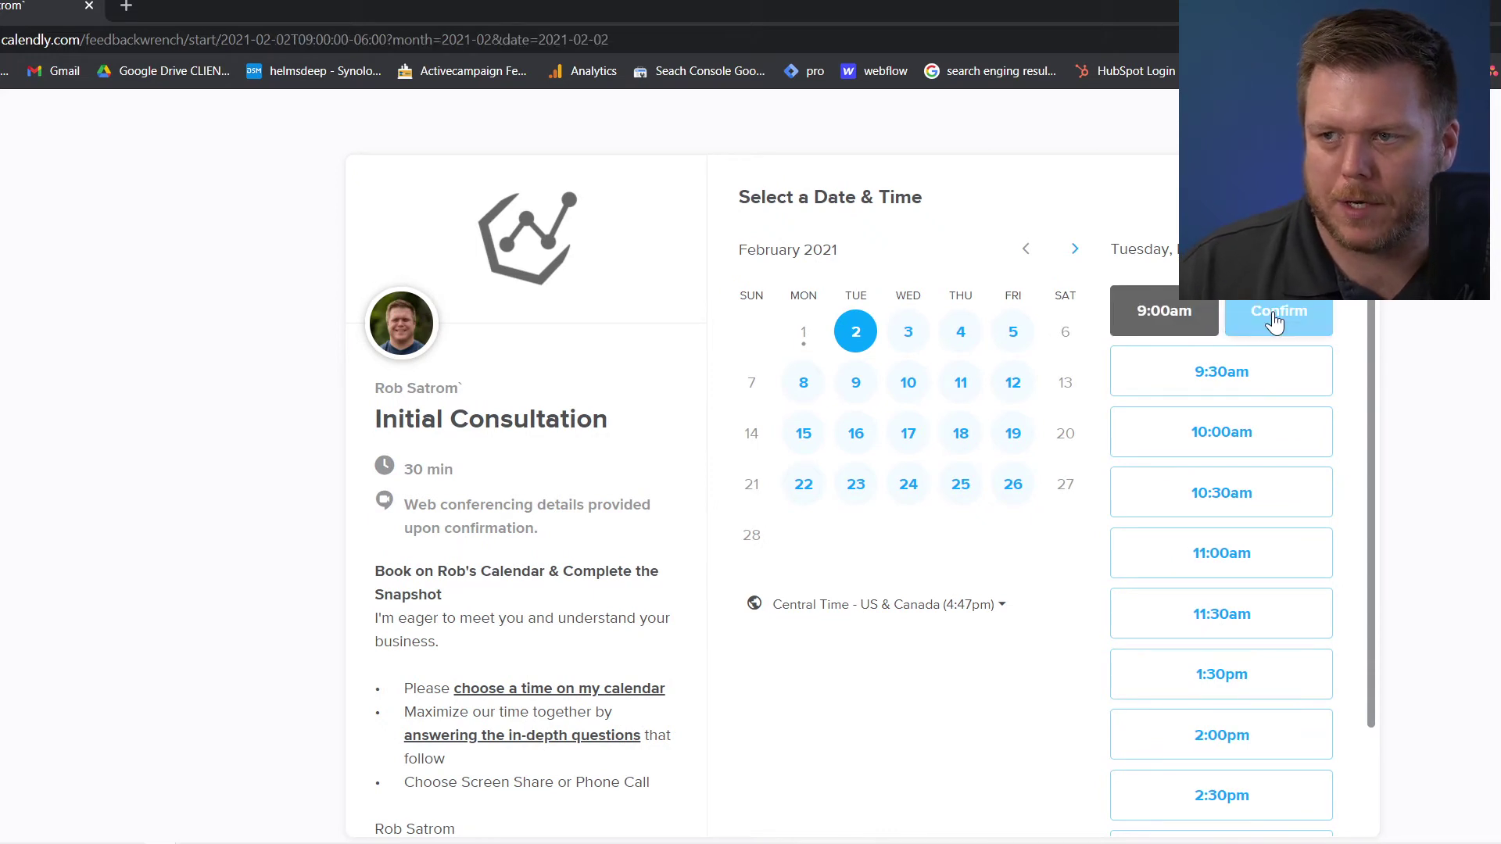
Step: Autofill the contact details and replace the phone number with +999999
click(922, 265)
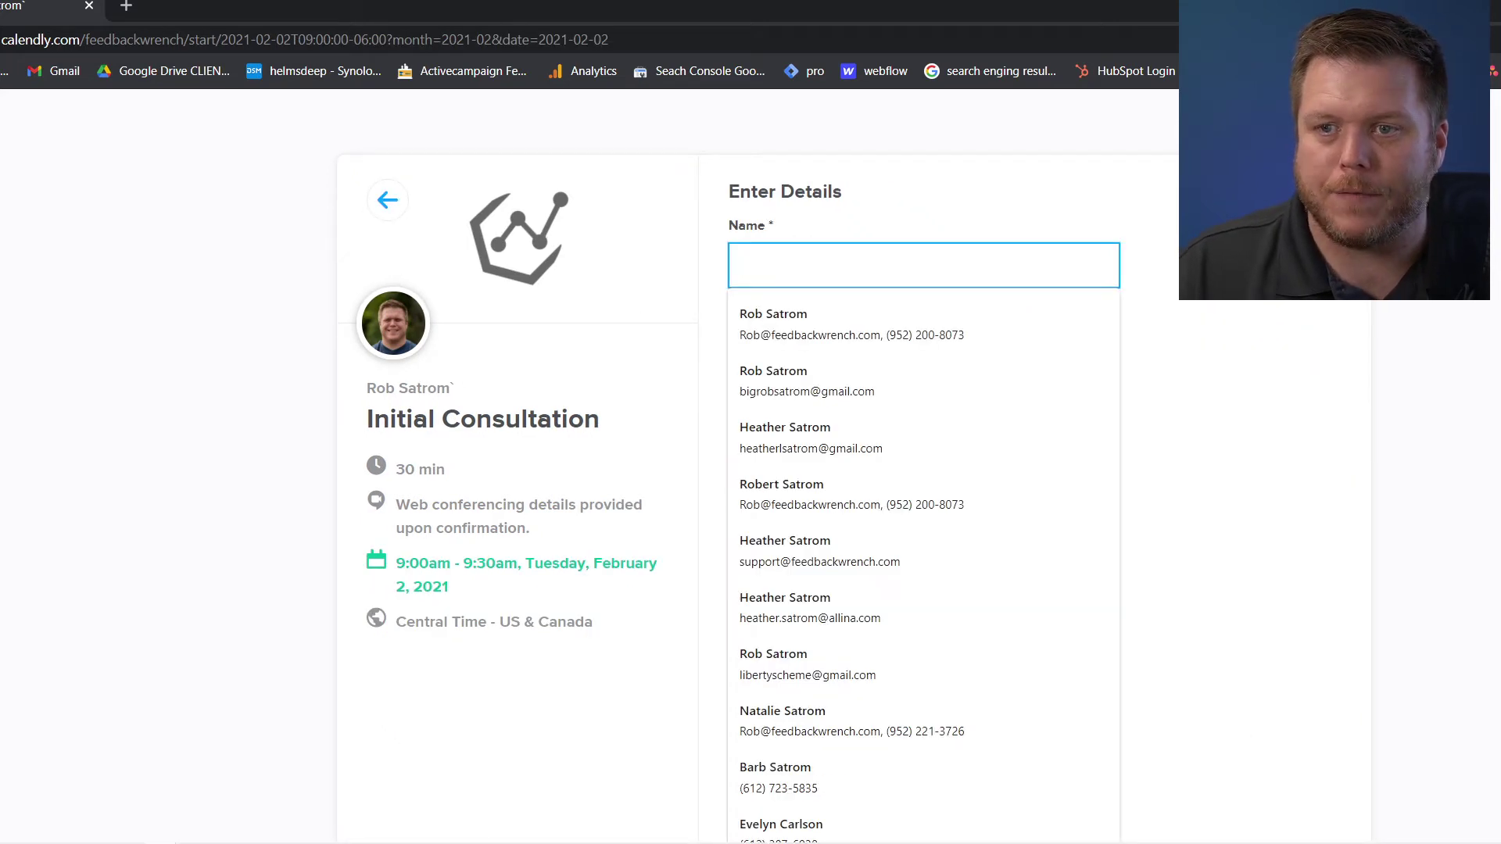
key(Escape)
click(876, 266)
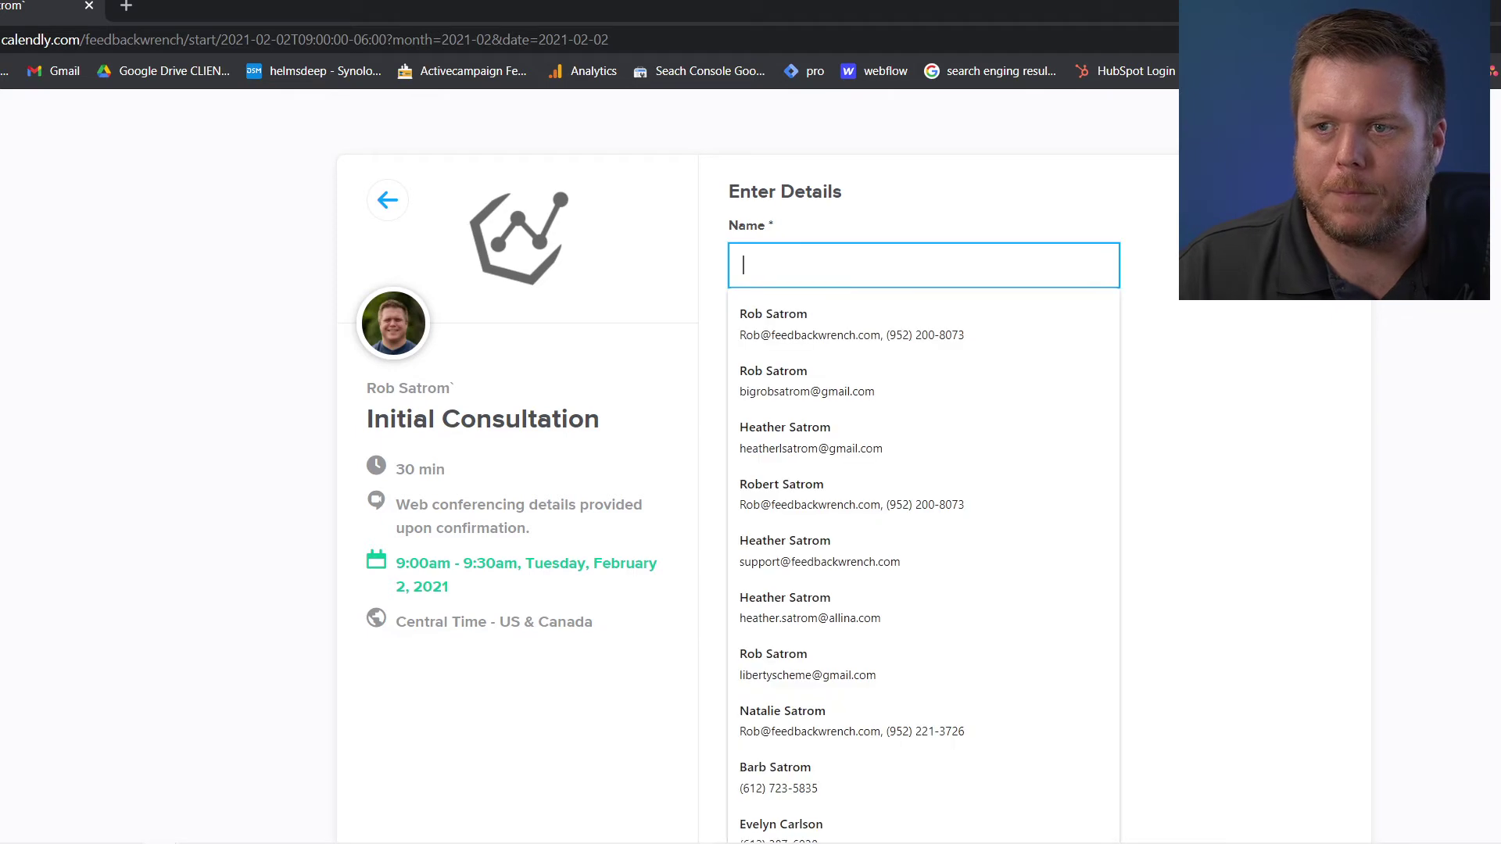
key(Down)
key(Return)
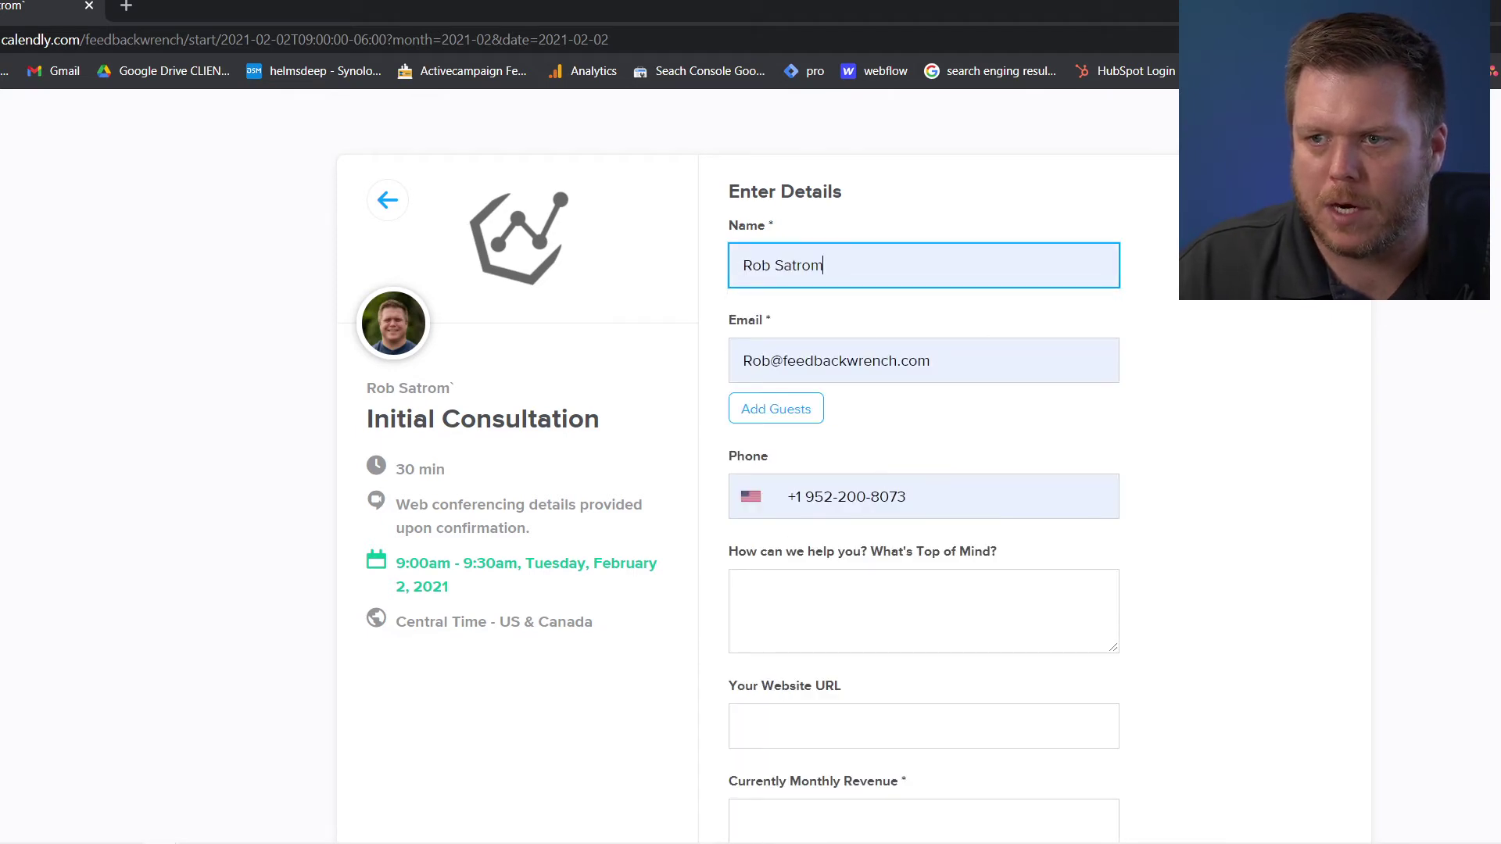
drag(911, 497, 786, 497)
text(+999)
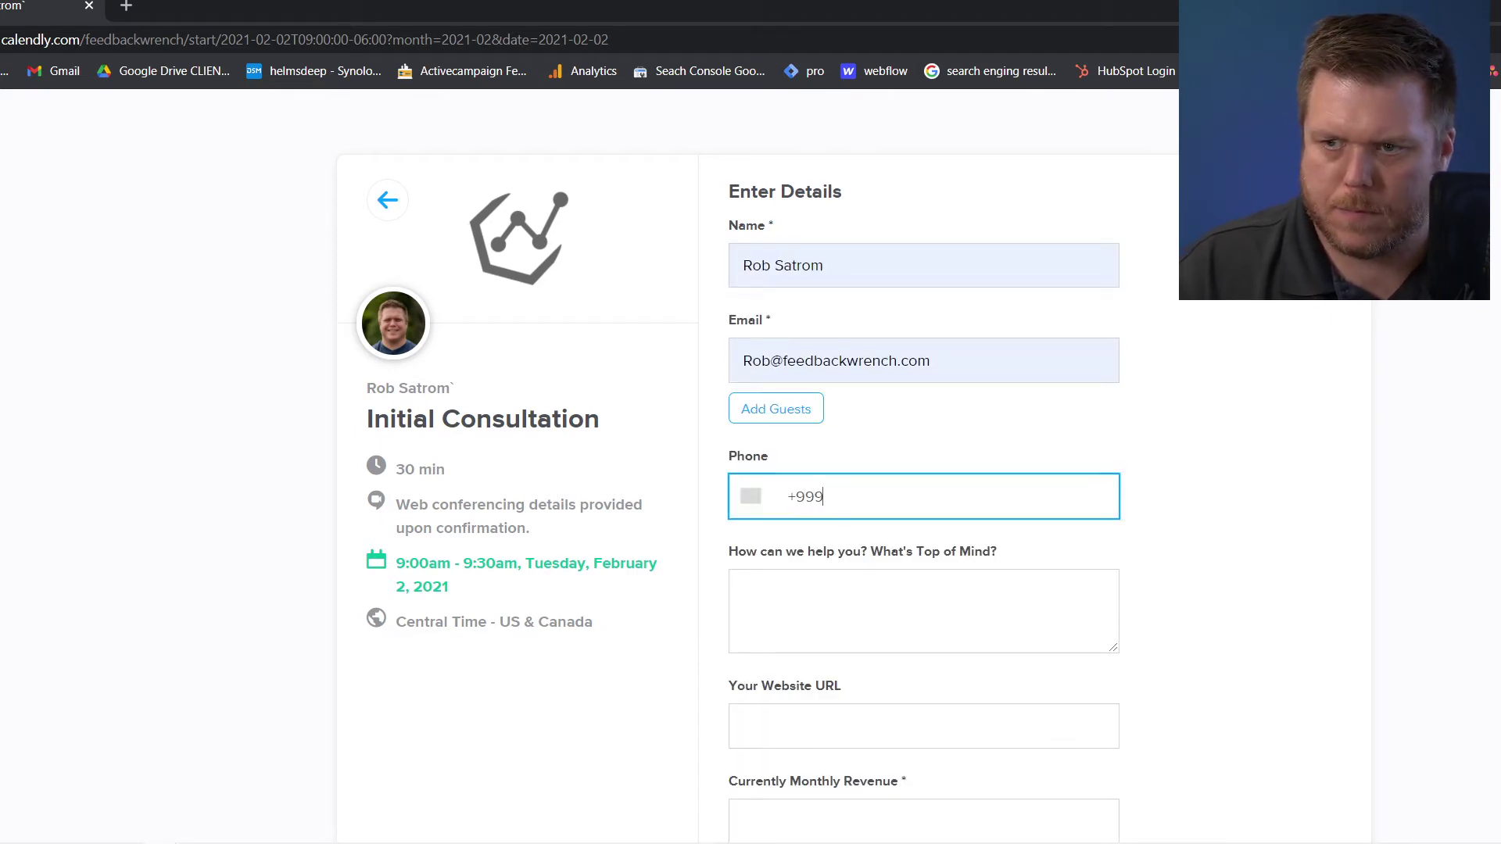
text(999)
key(Tab)
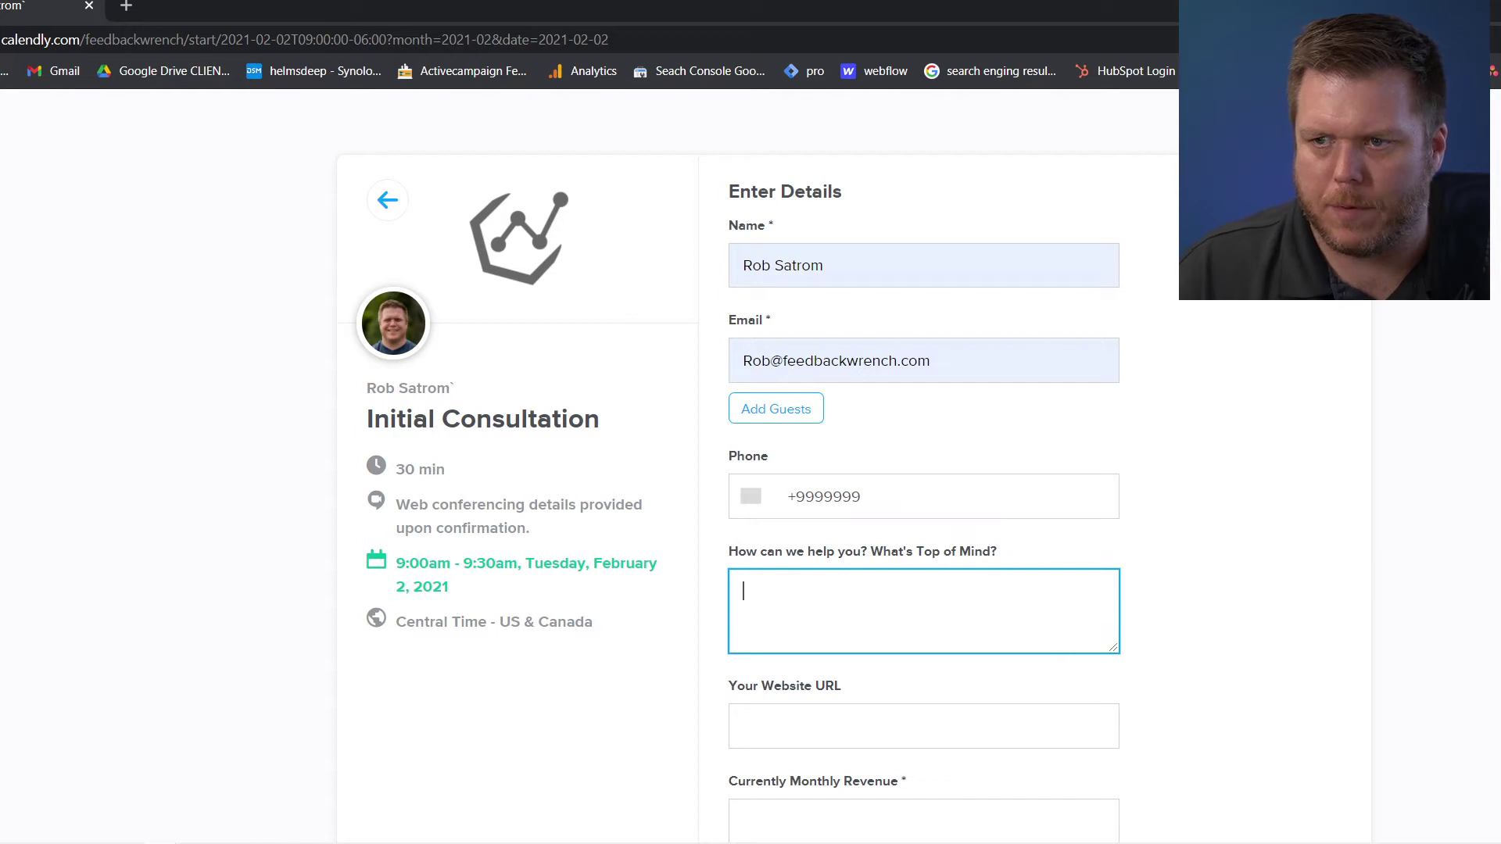
Step: Fill the help question, website, revenue, transactions and transaction-goal fields with placeholder text
scroll(877, 485, down, 5)
text(asdfsad)
key(Tab)
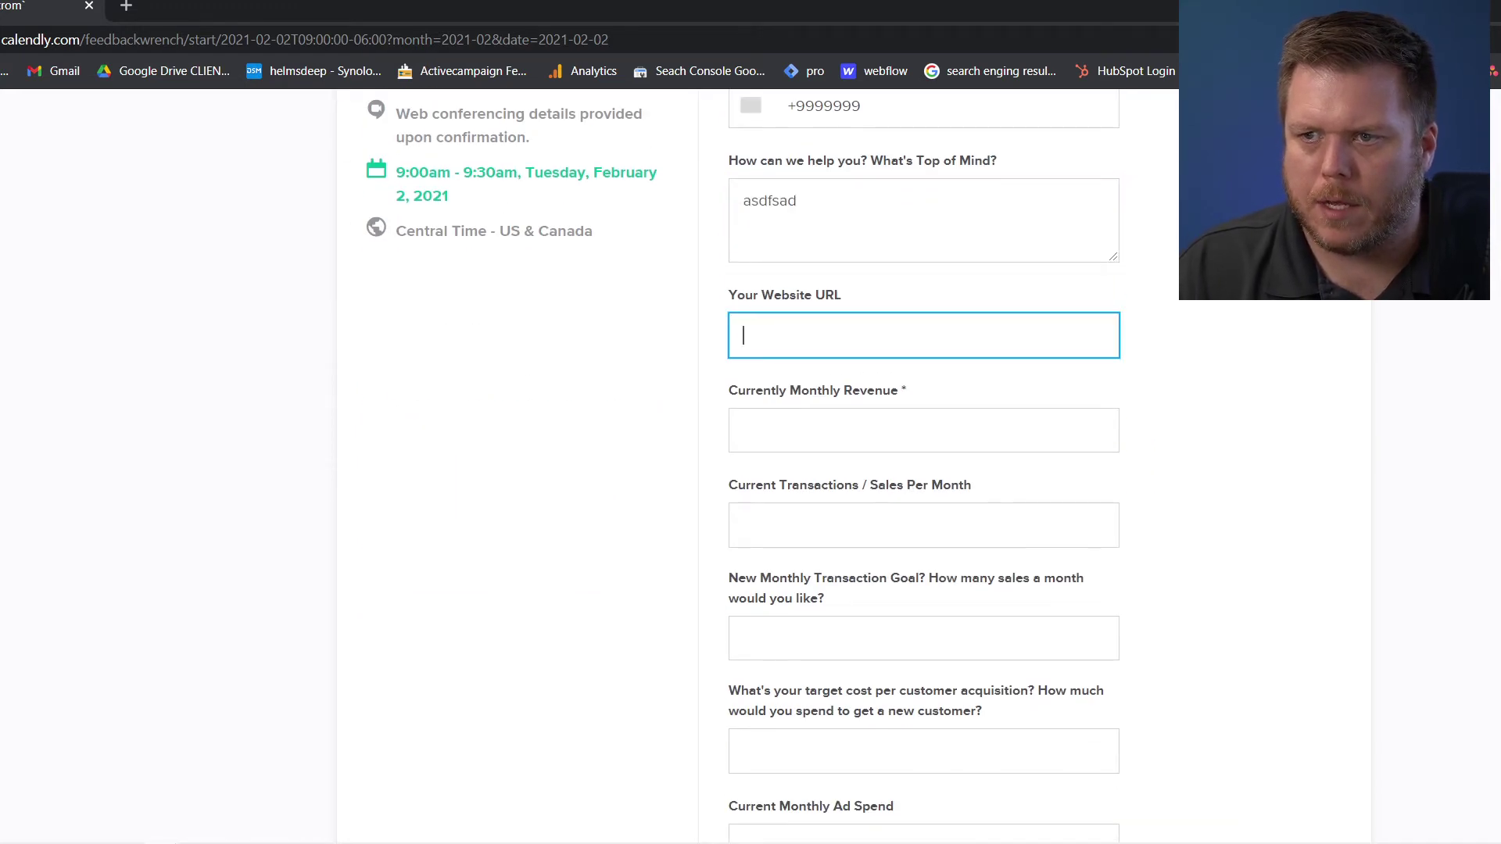
text(asdf)
key(Tab)
text(asdf)
key(Tab)
text(asd)
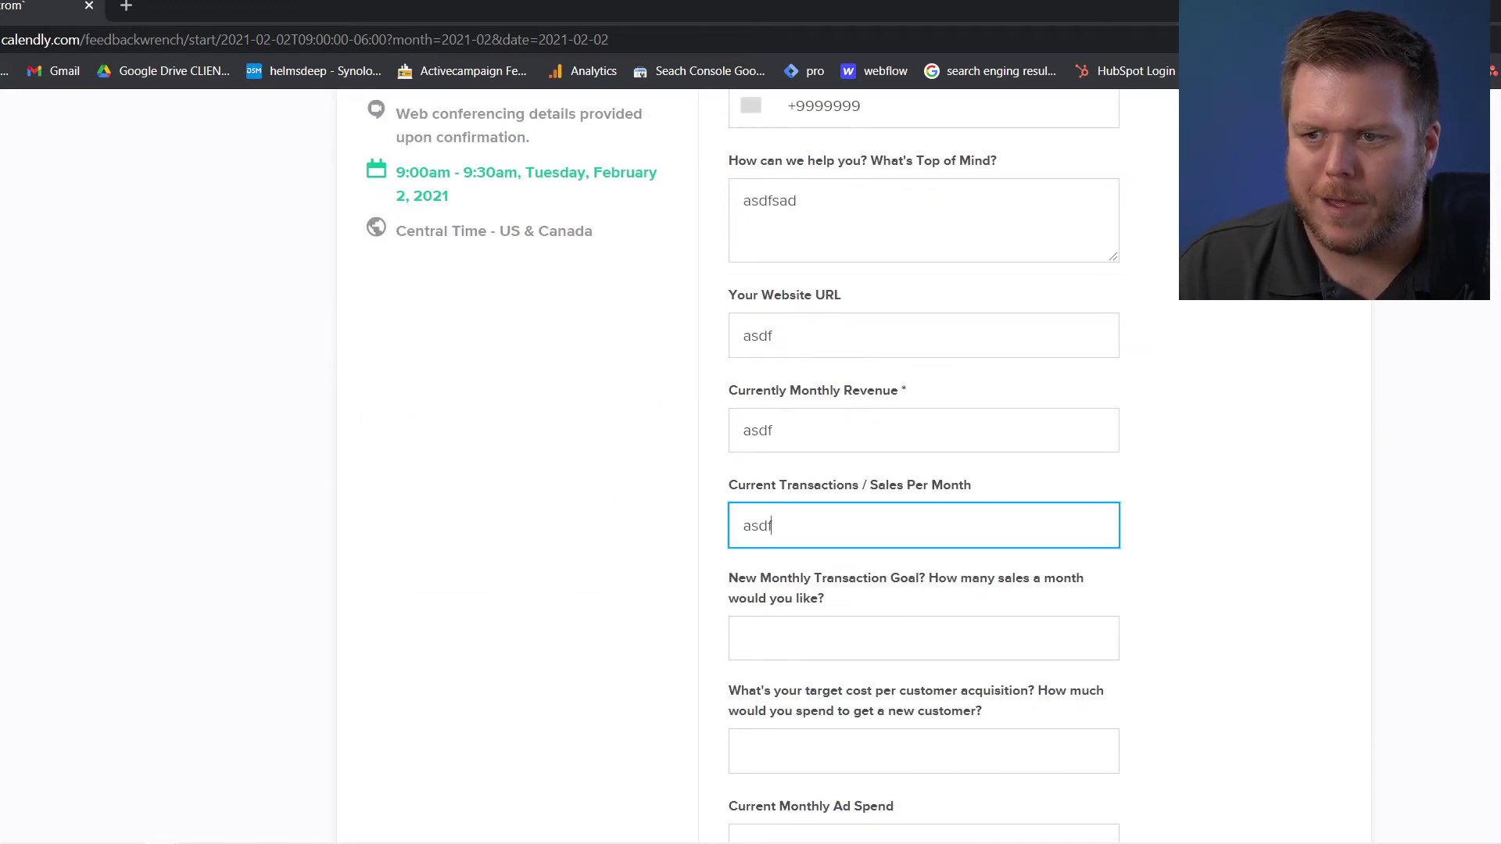
key(Tab)
text(asdf)
Step: Fill acquisition cost and monthly ad spend with placeholder text and tick Google Paid Search Ads
scroll(895, 586, down, 4)
key(Tab)
text(asdf)
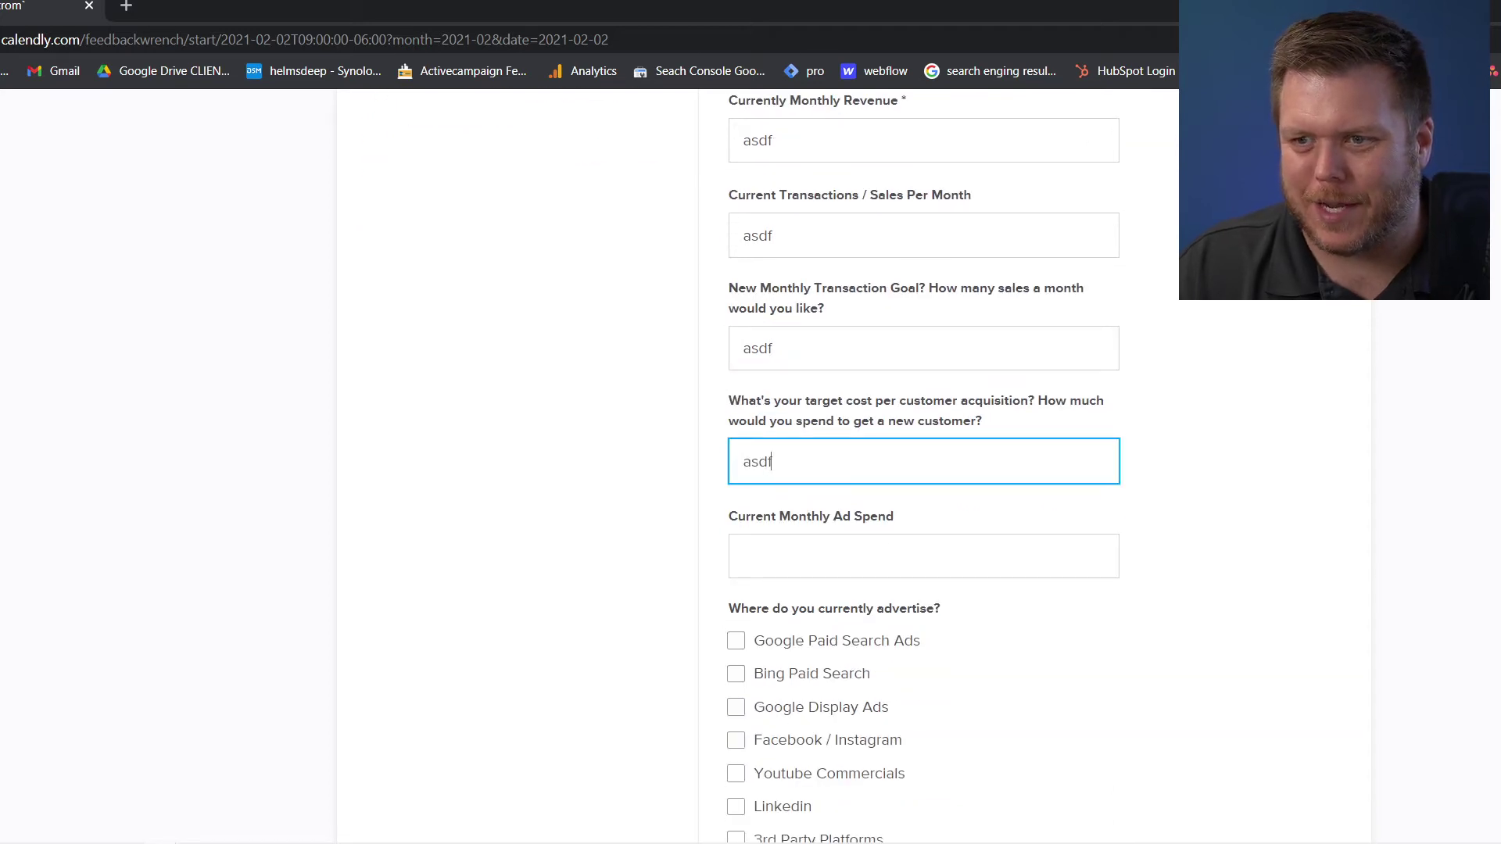
key(Tab)
text(asdf)
click(866, 642)
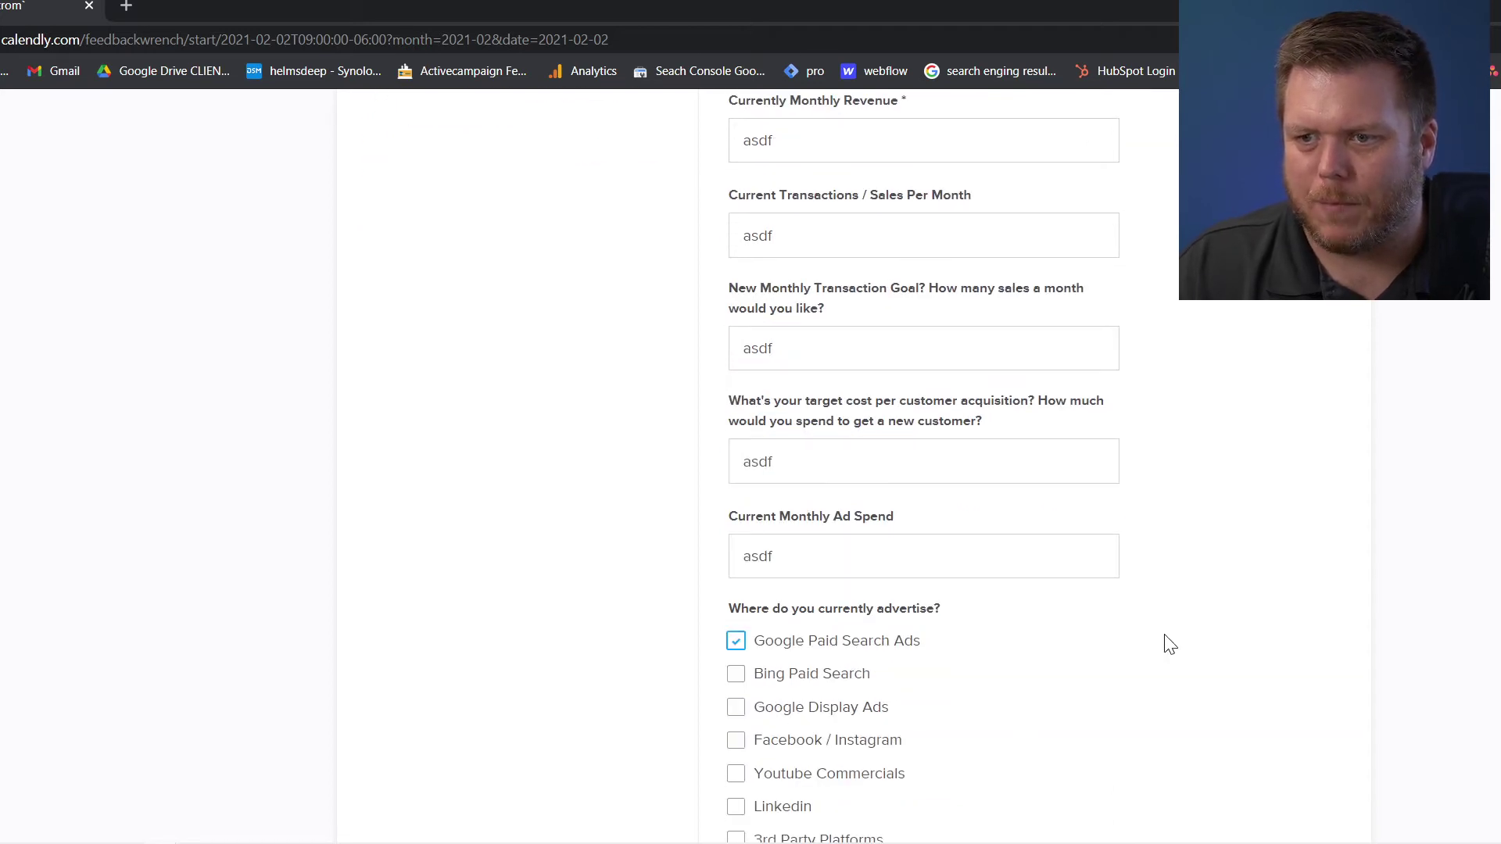
Step: Clear the rejected phone number from the booking form
scroll(1156, 560, up, 2)
scroll(1155, 560, down, 2)
scroll(1171, 491, up, 1)
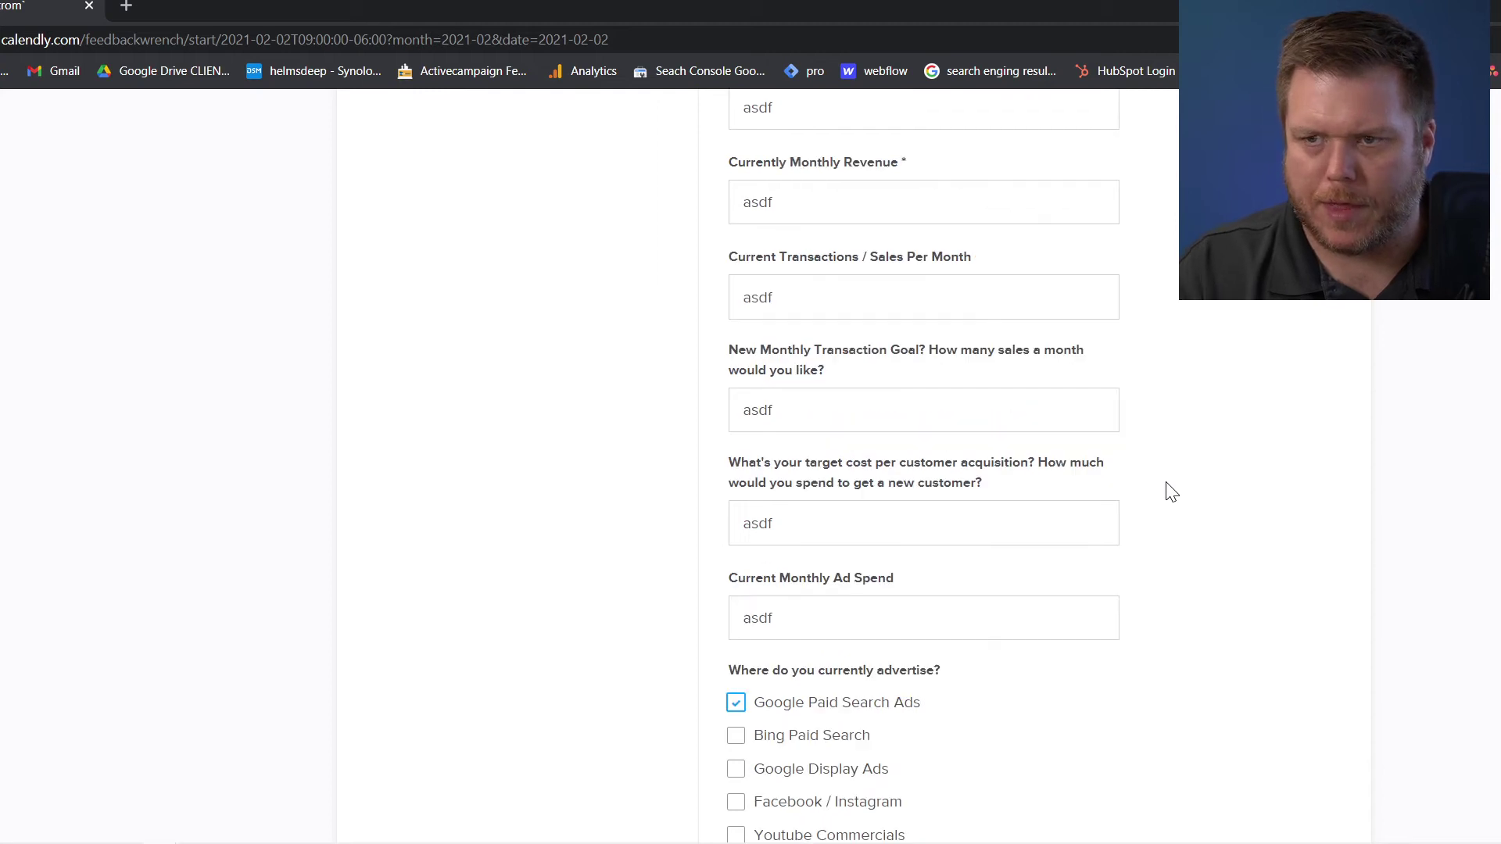
key(ctrl+minus)
key(ctrl+minus)
key(ctrl+minus)
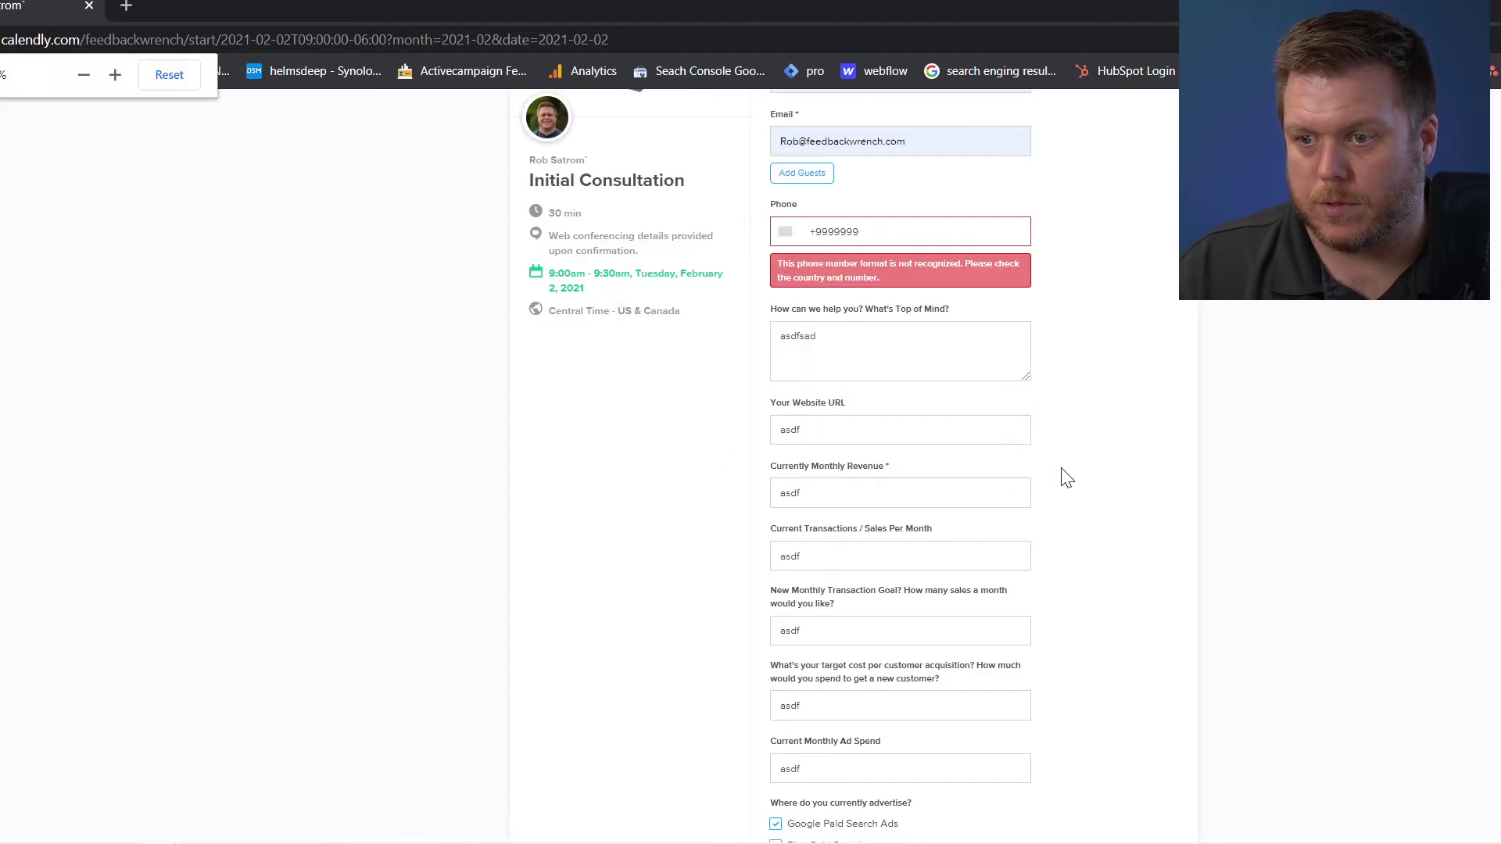
scroll(952, 617, up, 1)
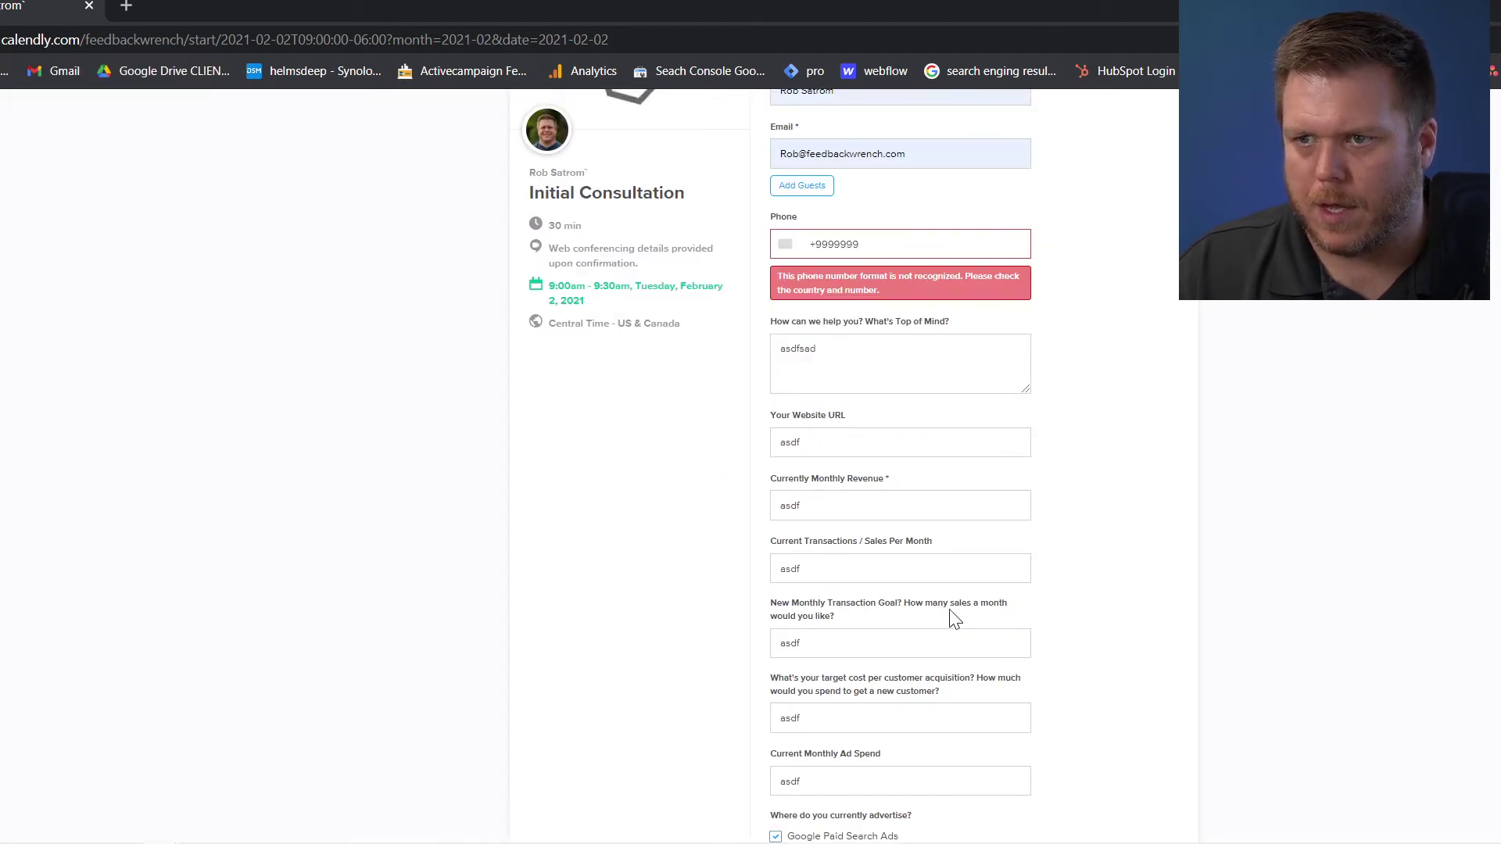
click(900, 262)
key(BackSpace)
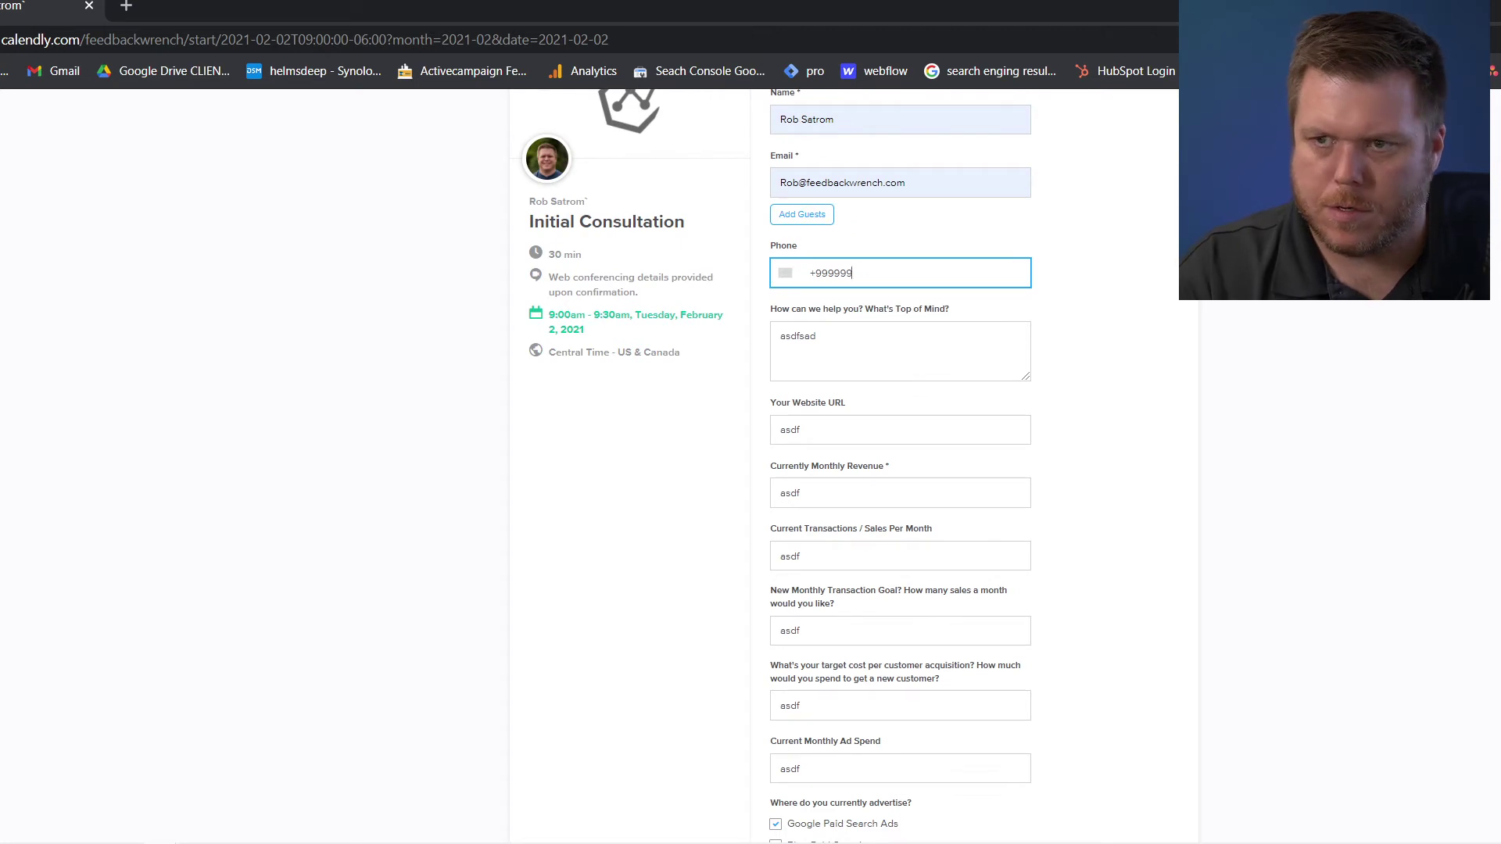
key(BackSpace)
key(BackSpace)
key(BackSpace)
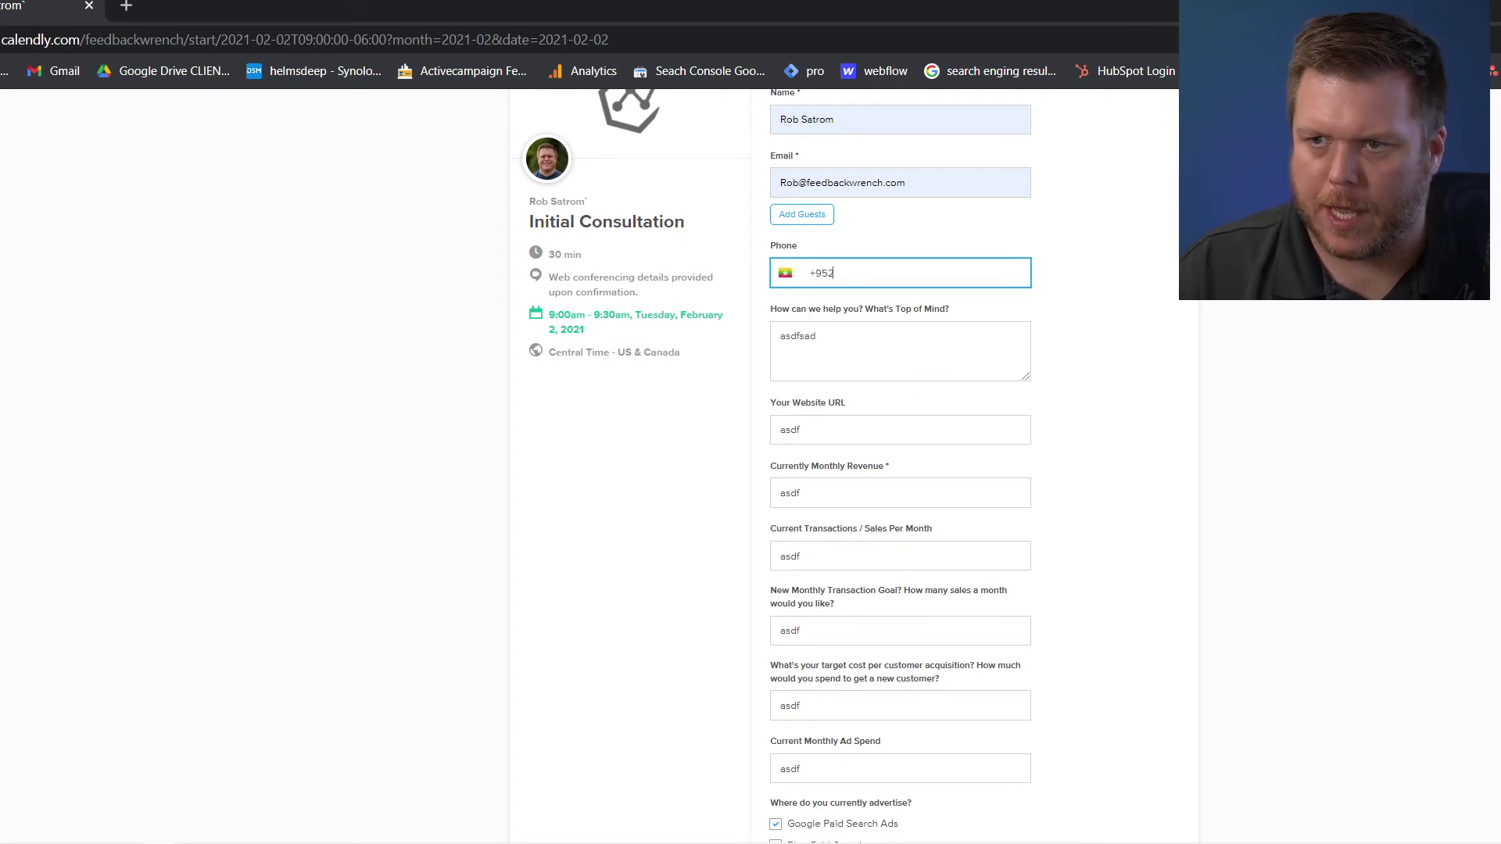
click(817, 336)
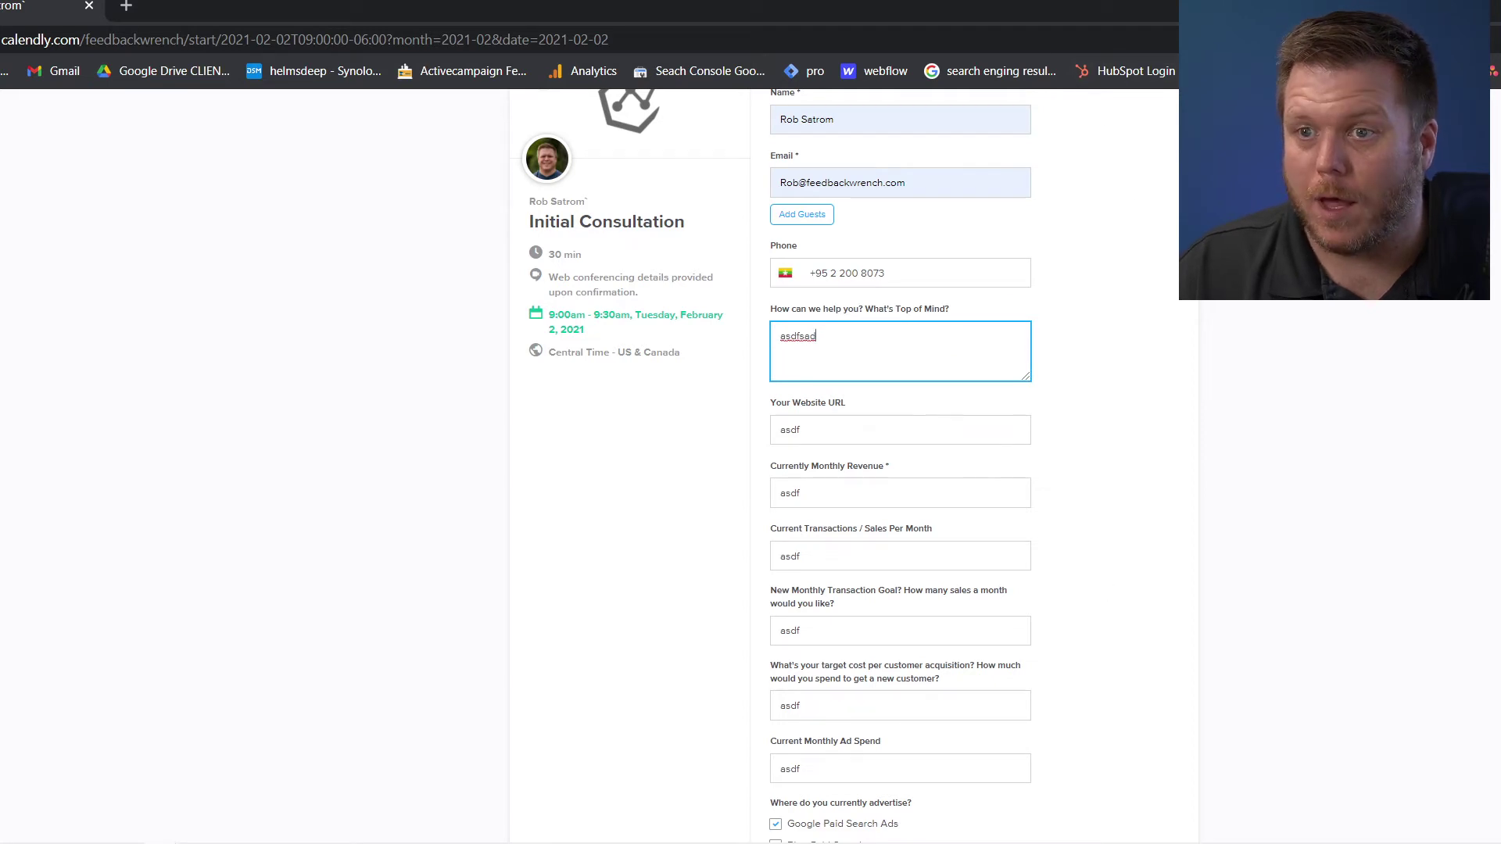
Step: Submit the booking with Schedule Event to reach the thank-you page
key(ctrl+minus)
key(ctrl+minus)
key(ctrl+minus)
key(ctrl+minus)
key(ctrl+minus)
key(ctrl+minus)
click(853, 522)
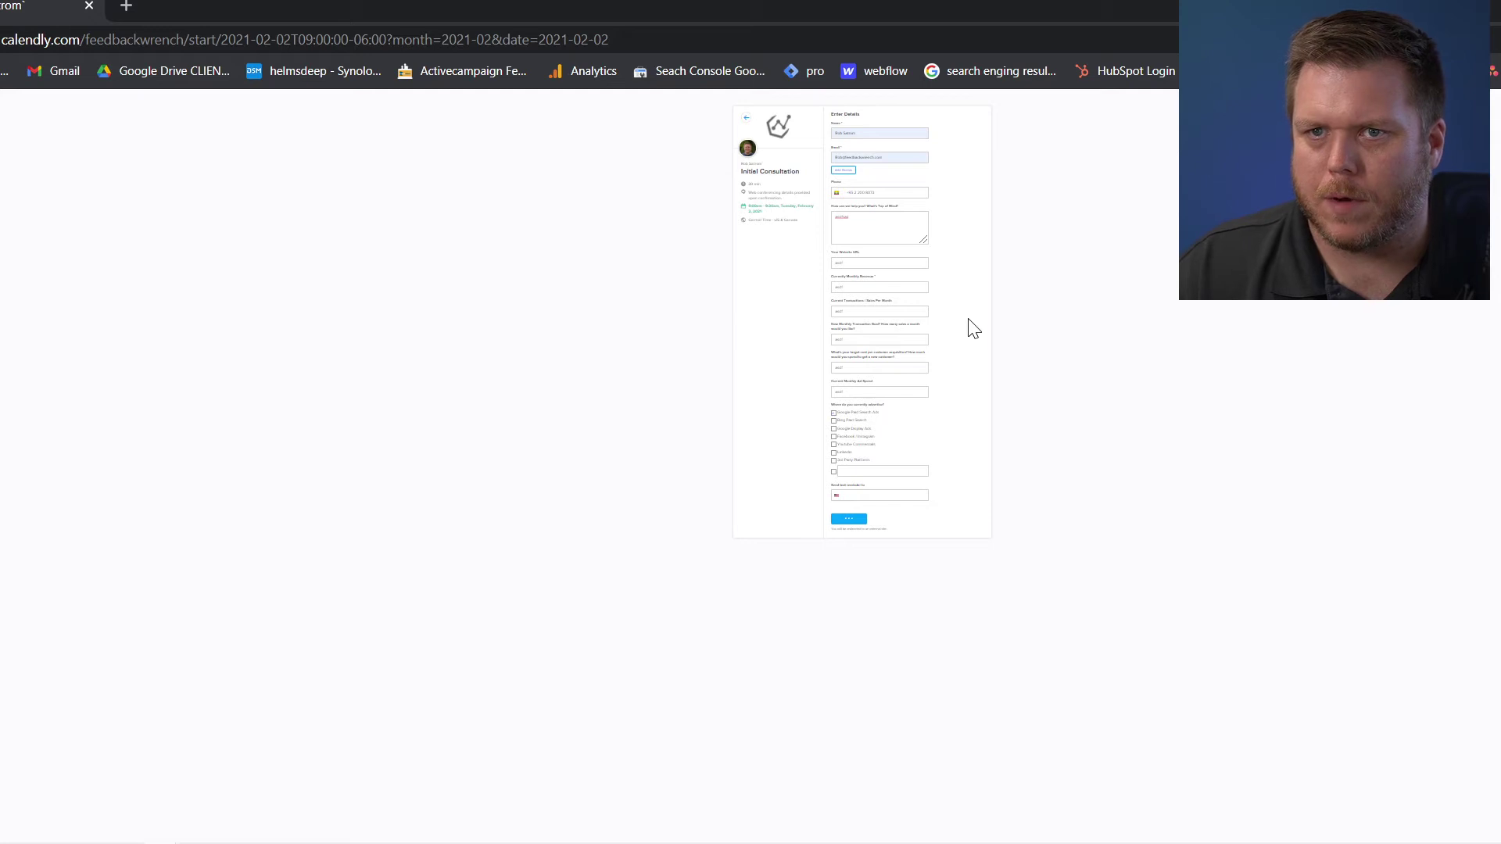
key(ctrl+plus)
key(ctrl+plus)
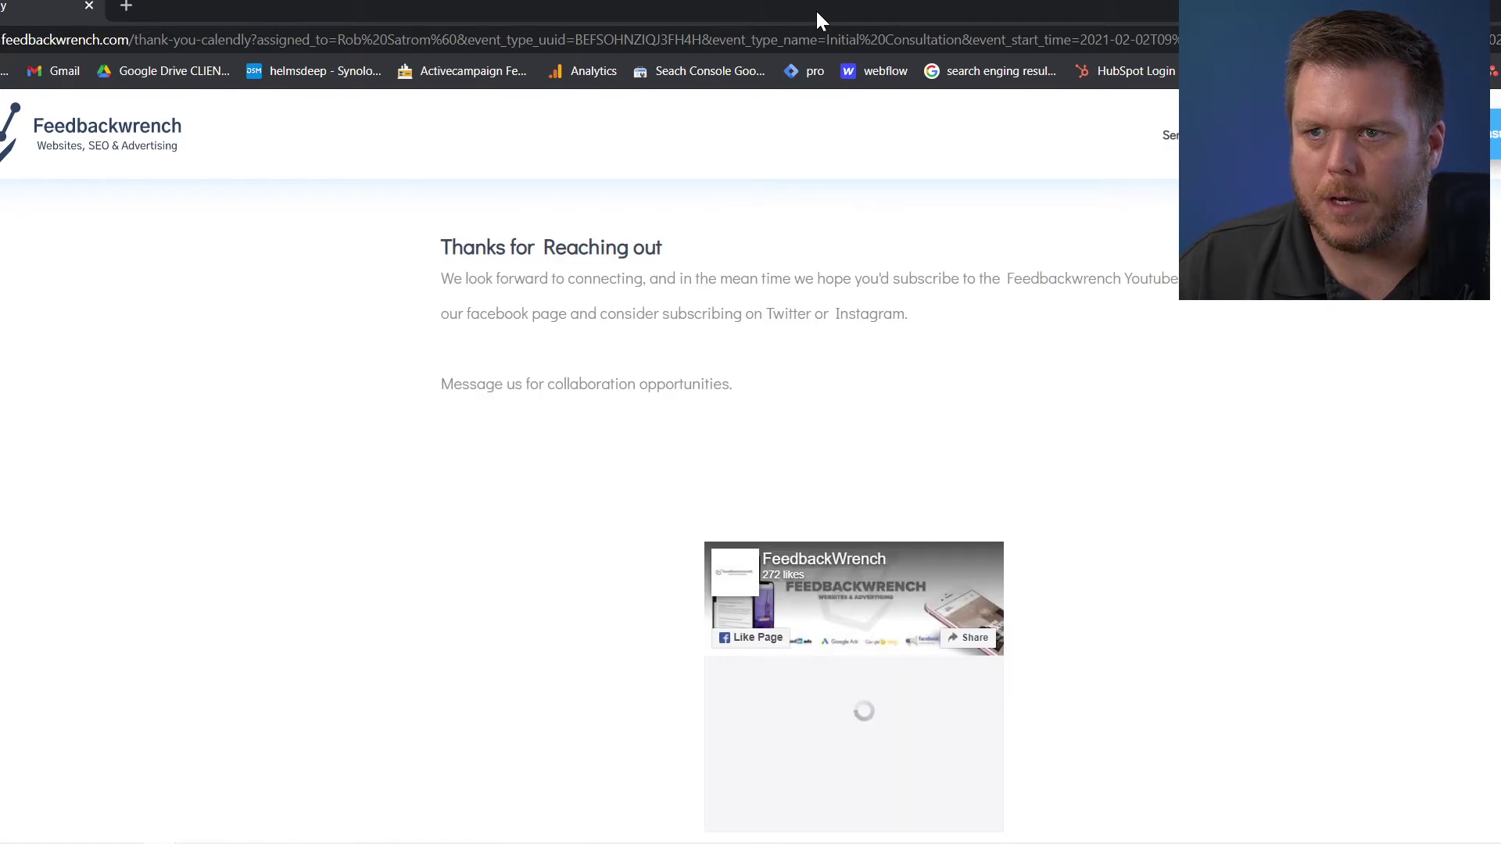
drag(815, 8, 837, 438)
click(831, 291)
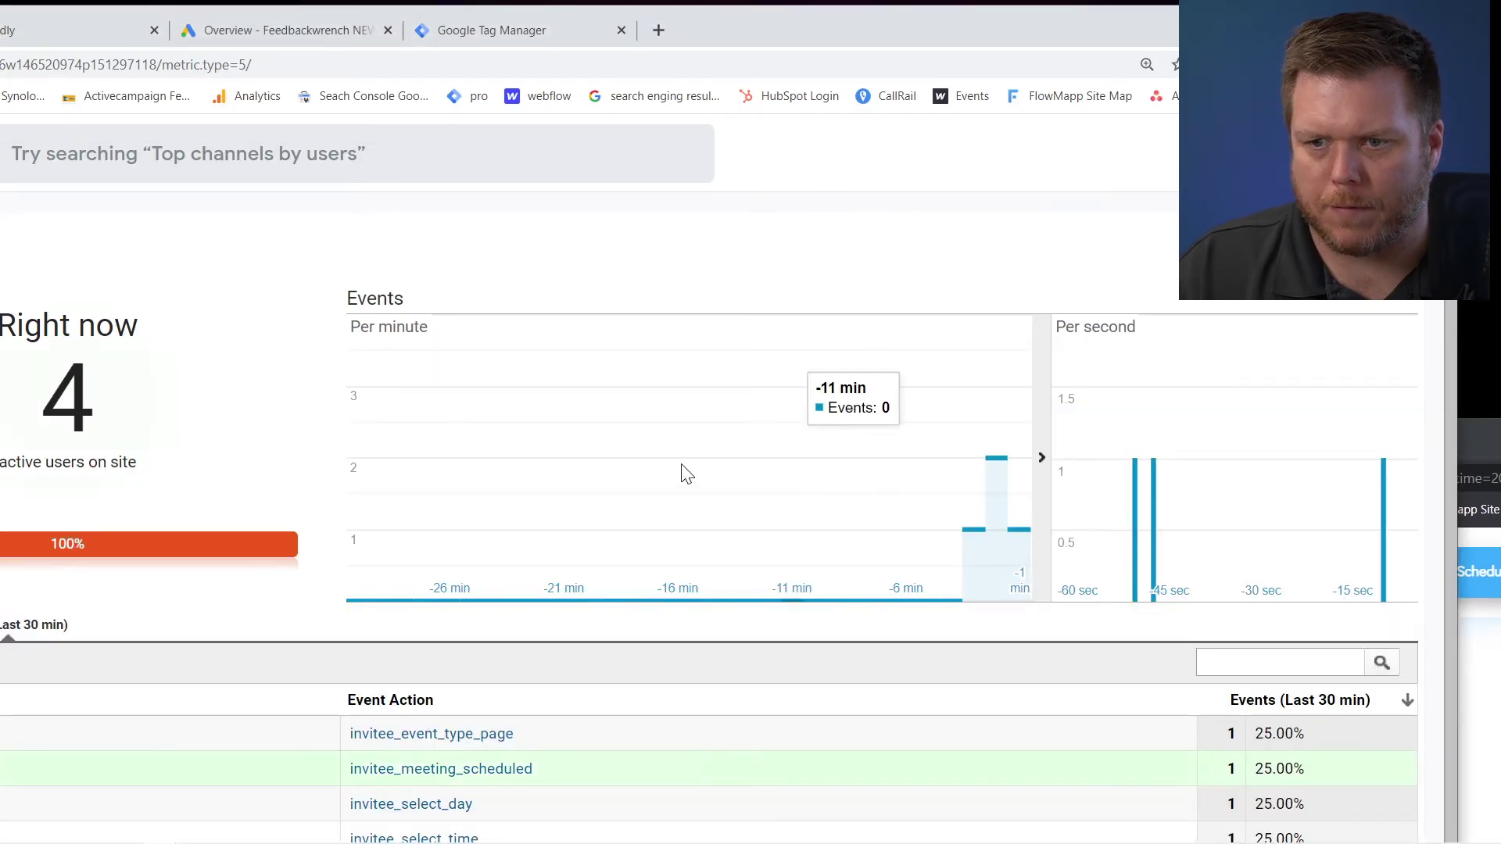
Step: Maximize Analytics, find invitee_meeting_scheduled in the realtime events table, then open Admin
double_click(1070, 39)
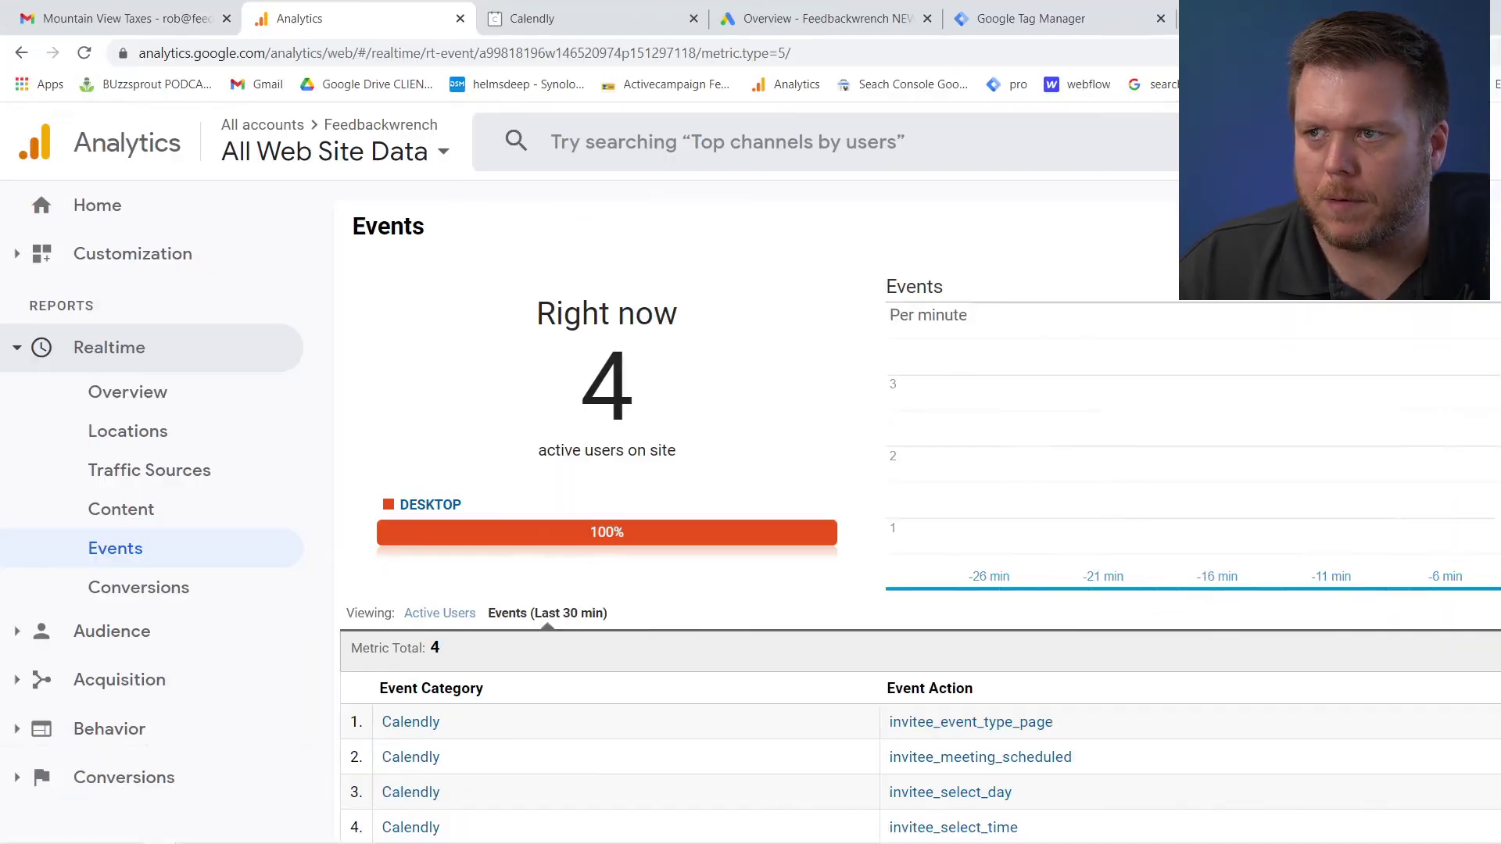
scroll(876, 594, down, 2)
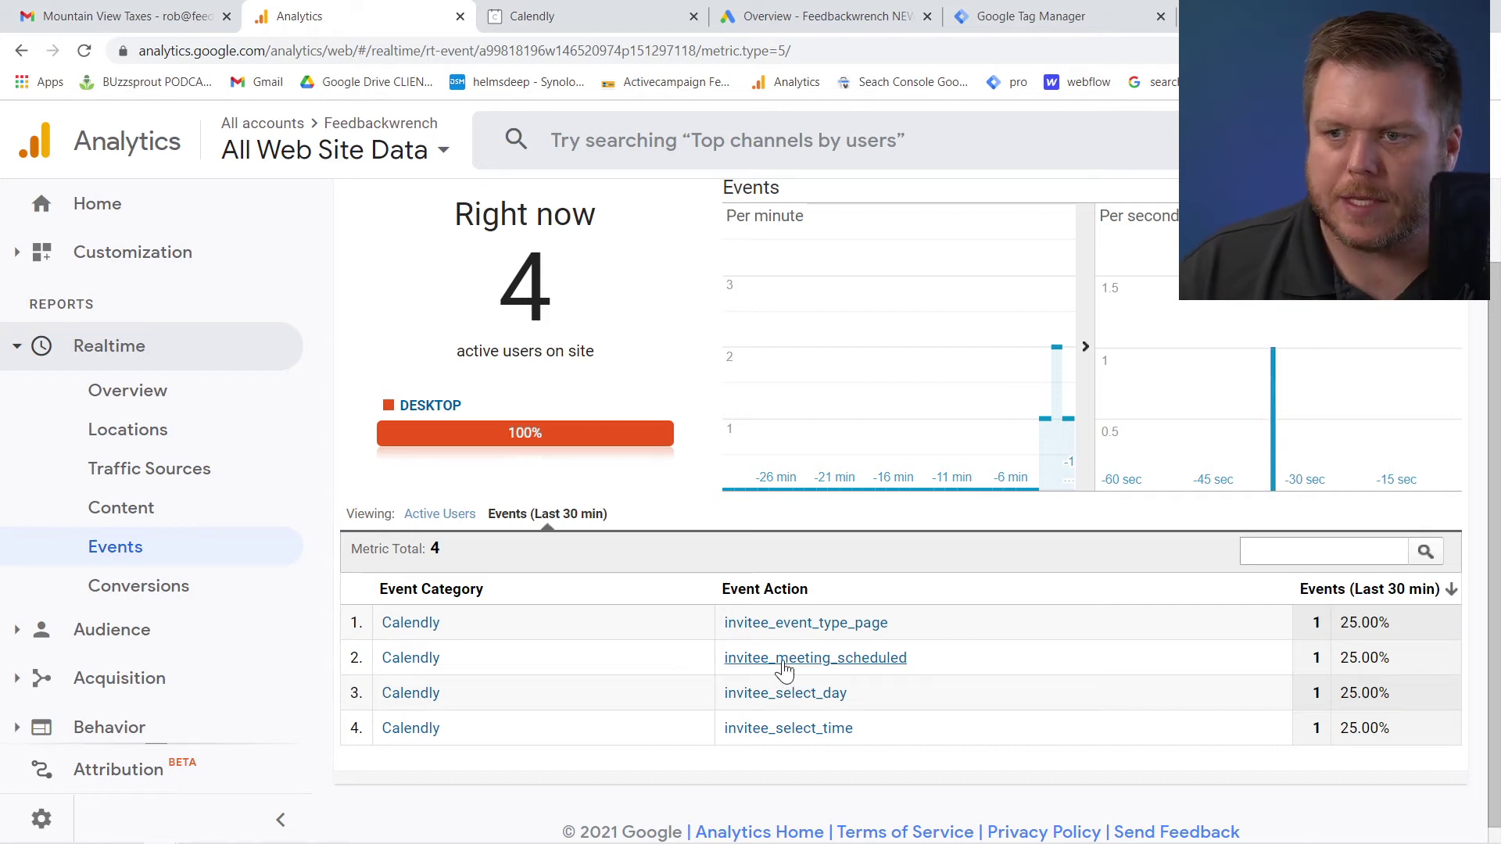
drag(926, 671, 724, 686)
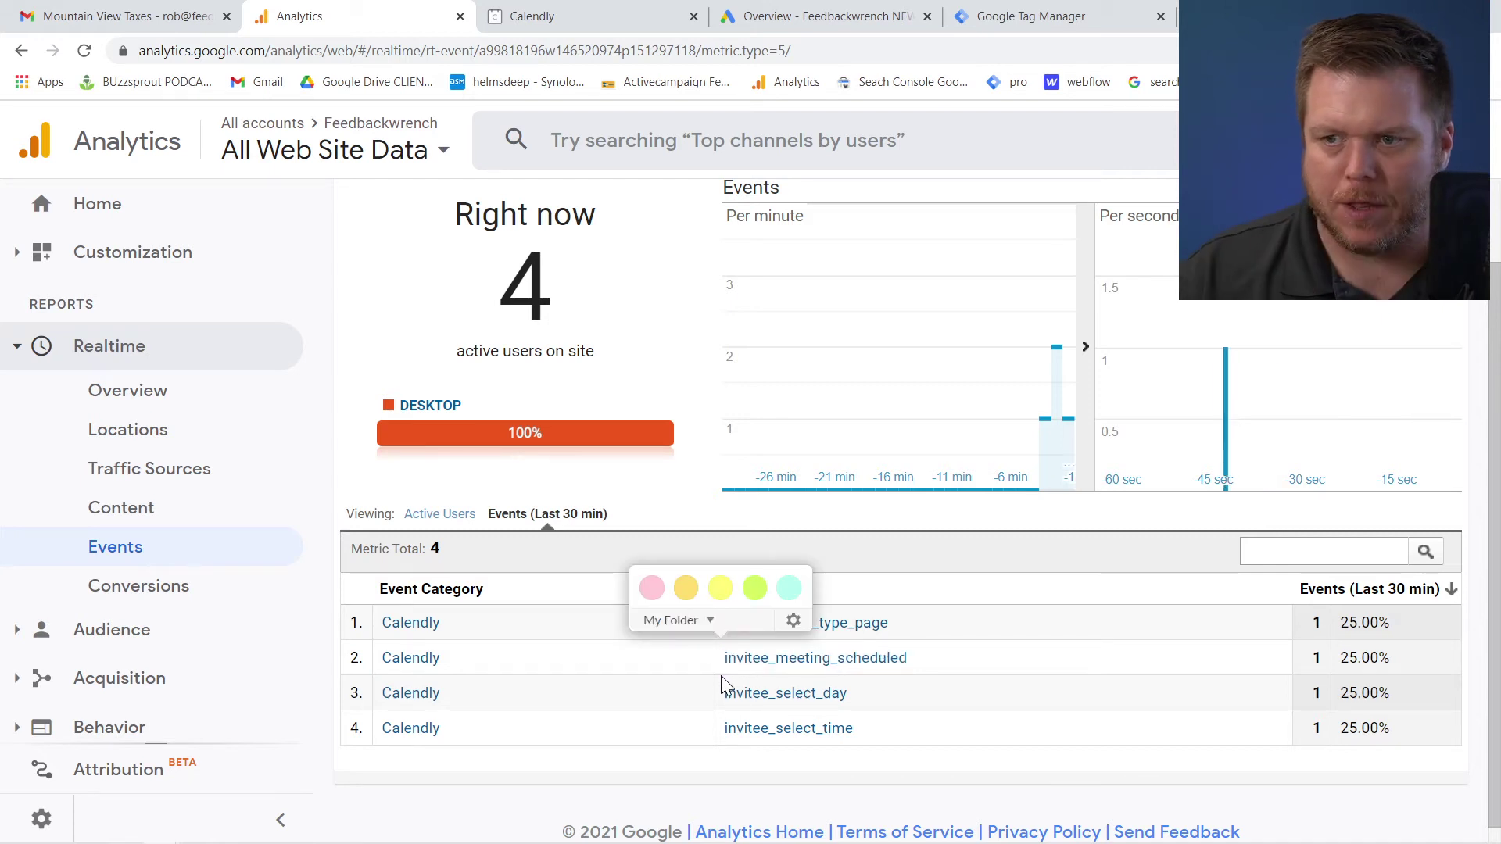
click(930, 647)
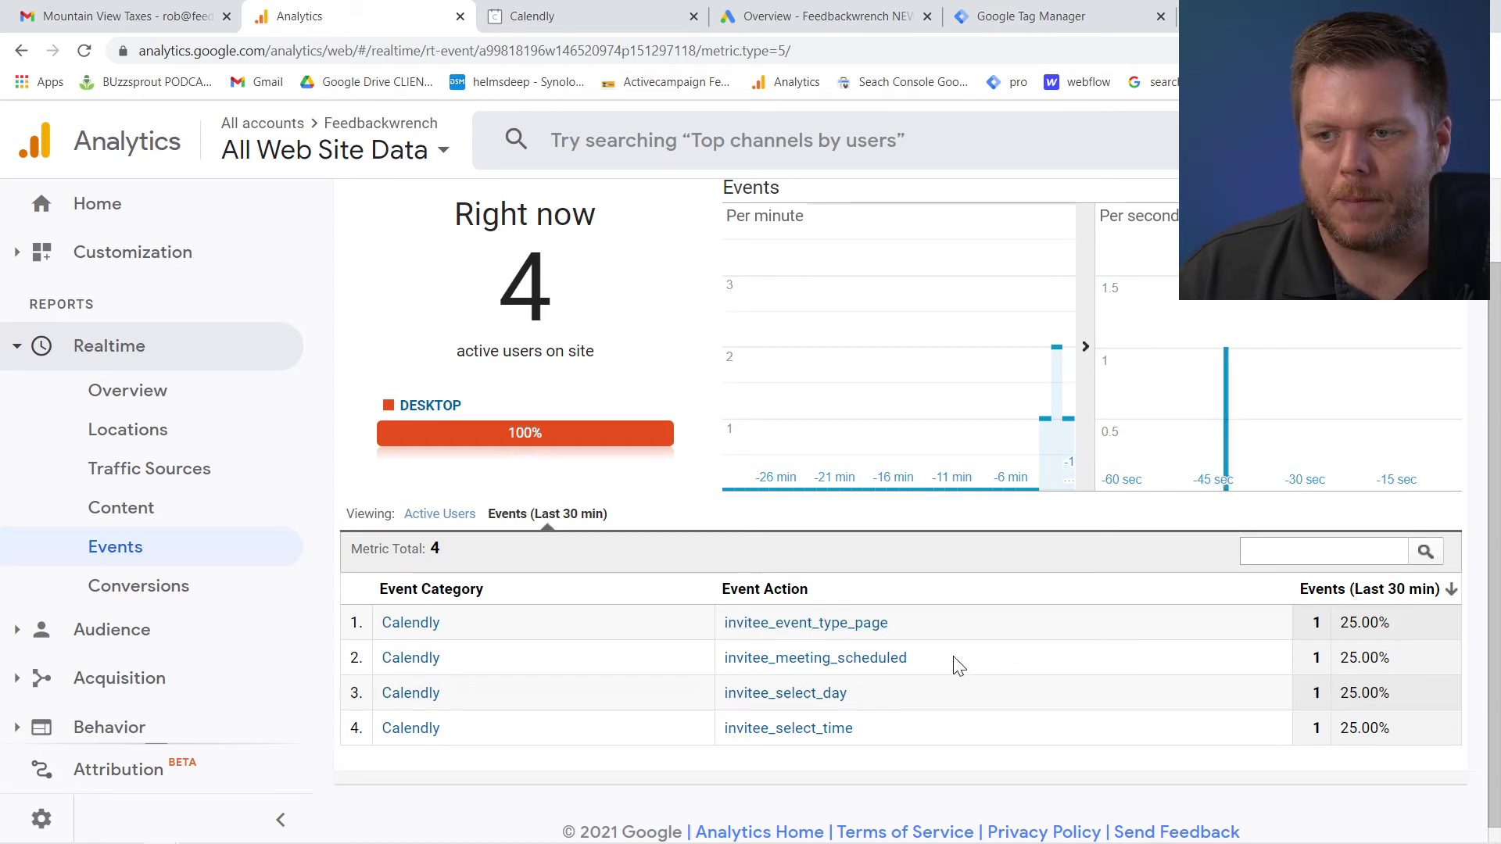
drag(954, 663, 724, 663)
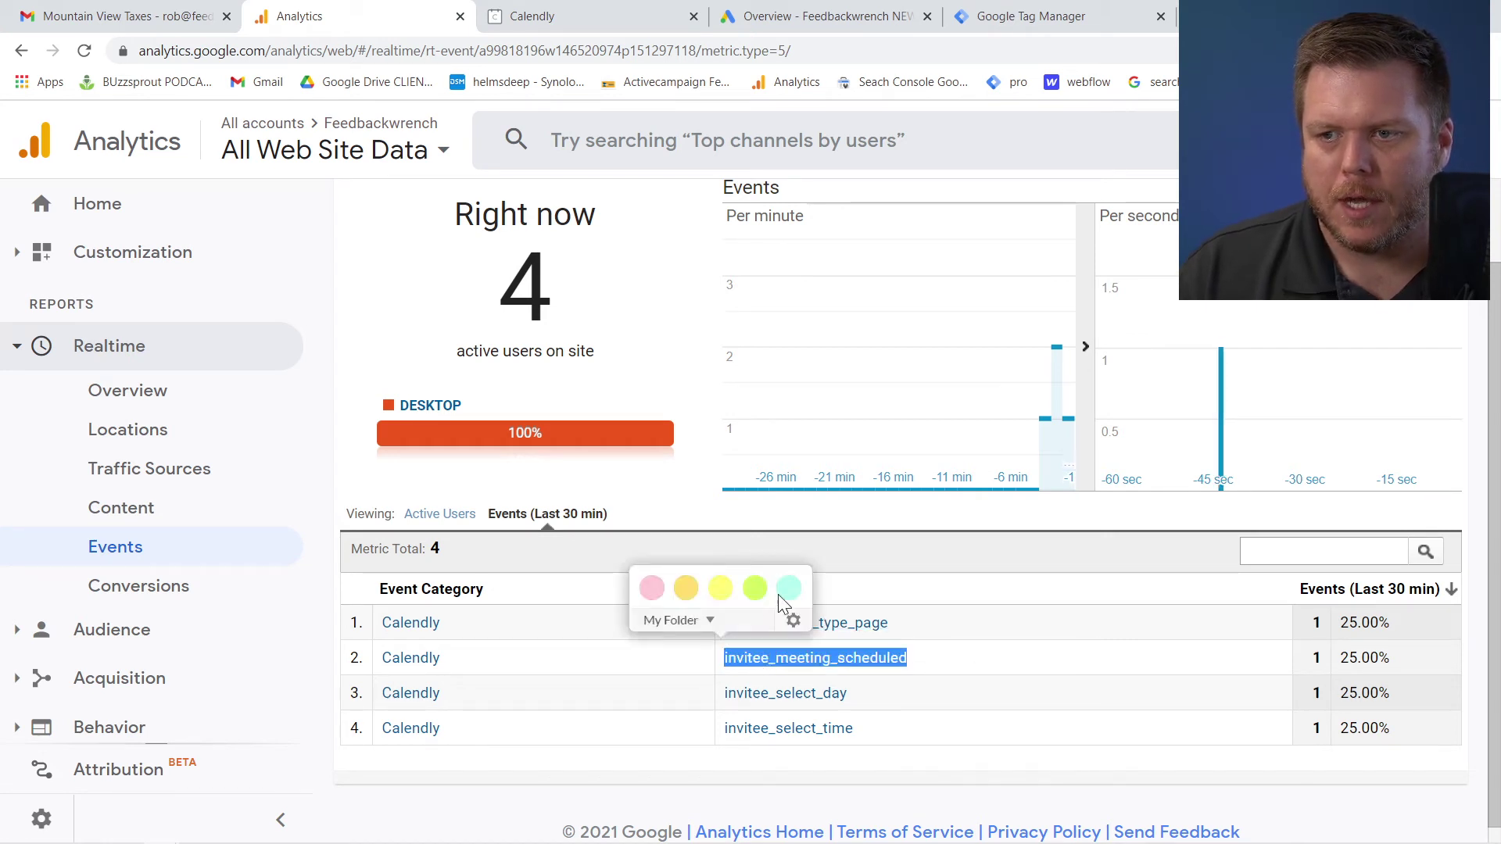
click(938, 664)
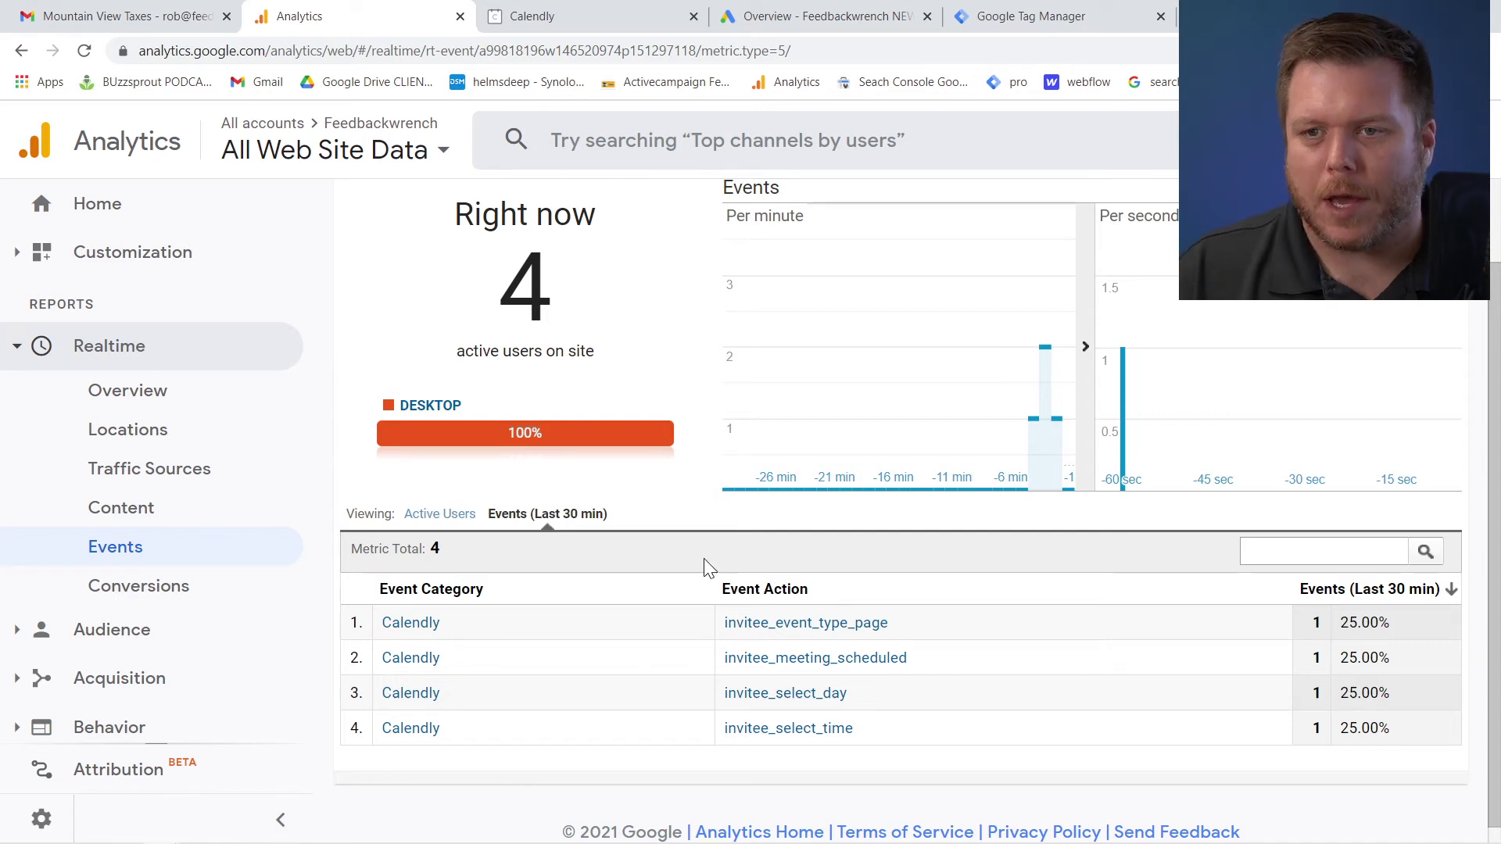
scroll(108, 626, down, 2)
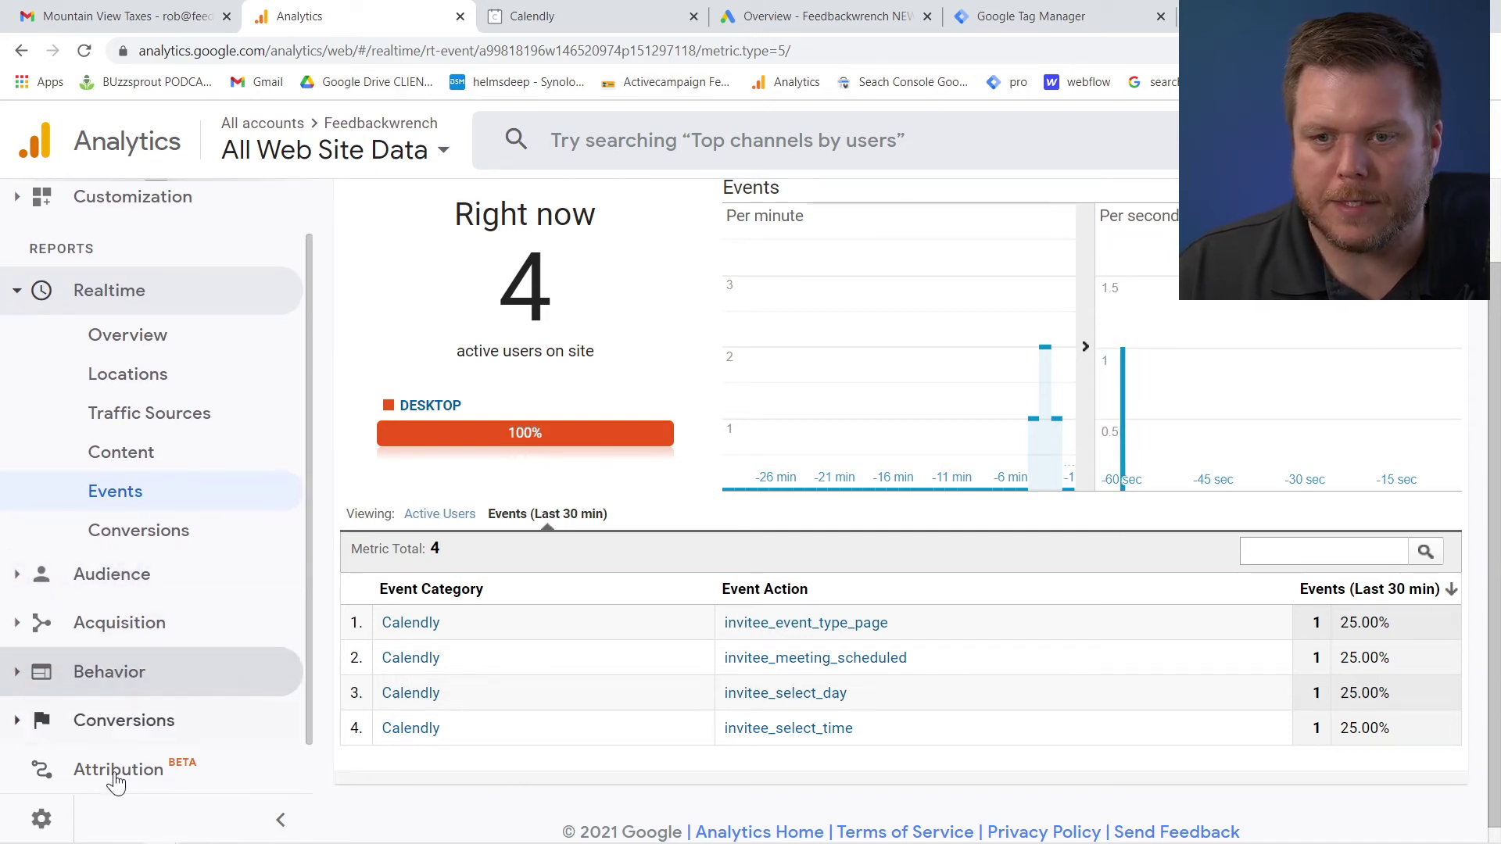
click(48, 819)
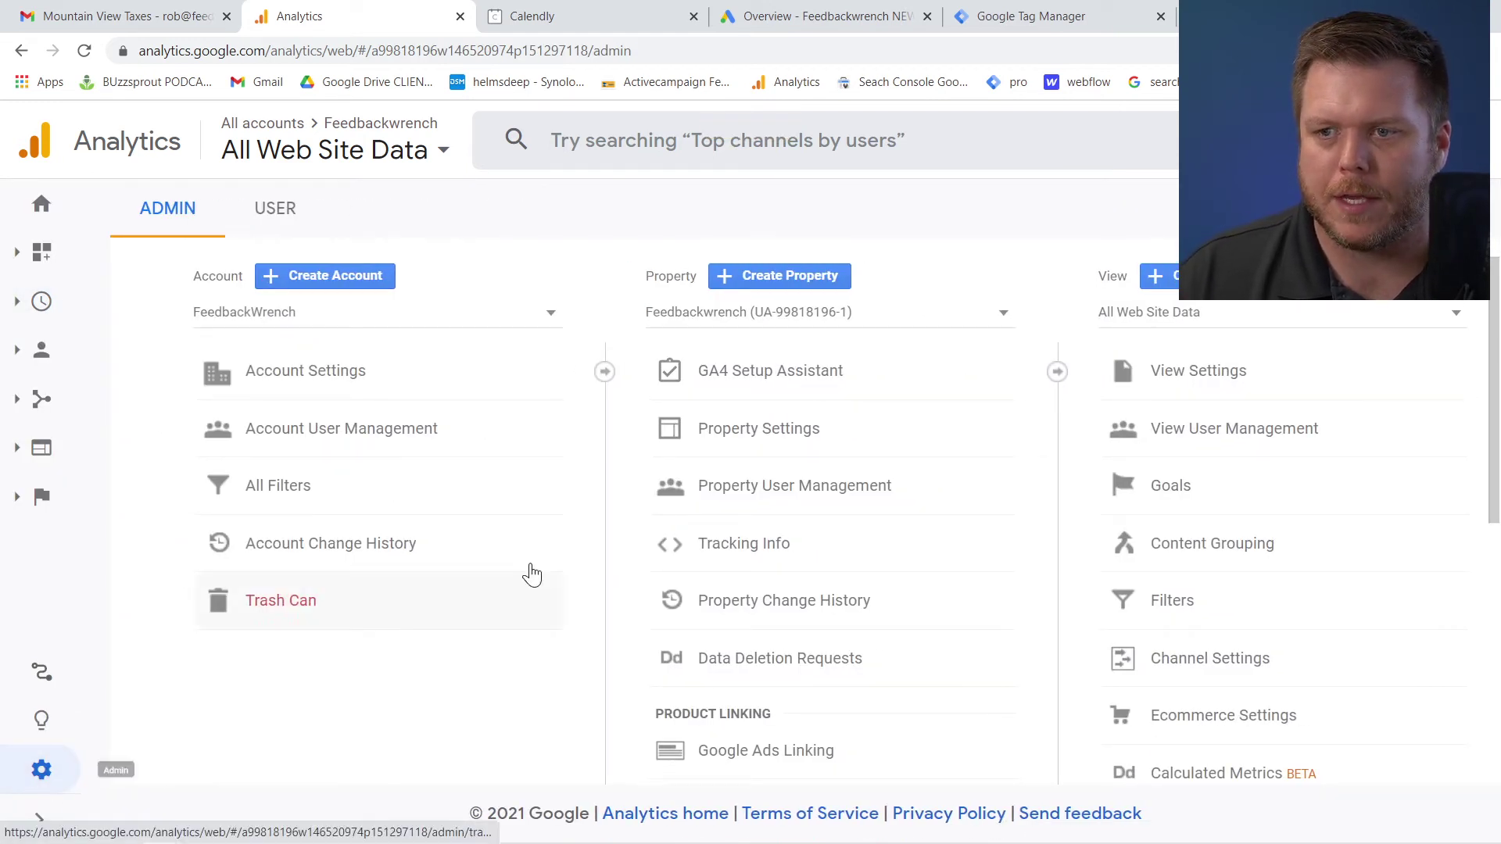
Step: In the All Web Site Data view's Goals, create a new goal using Custom setup and continue
click(1161, 494)
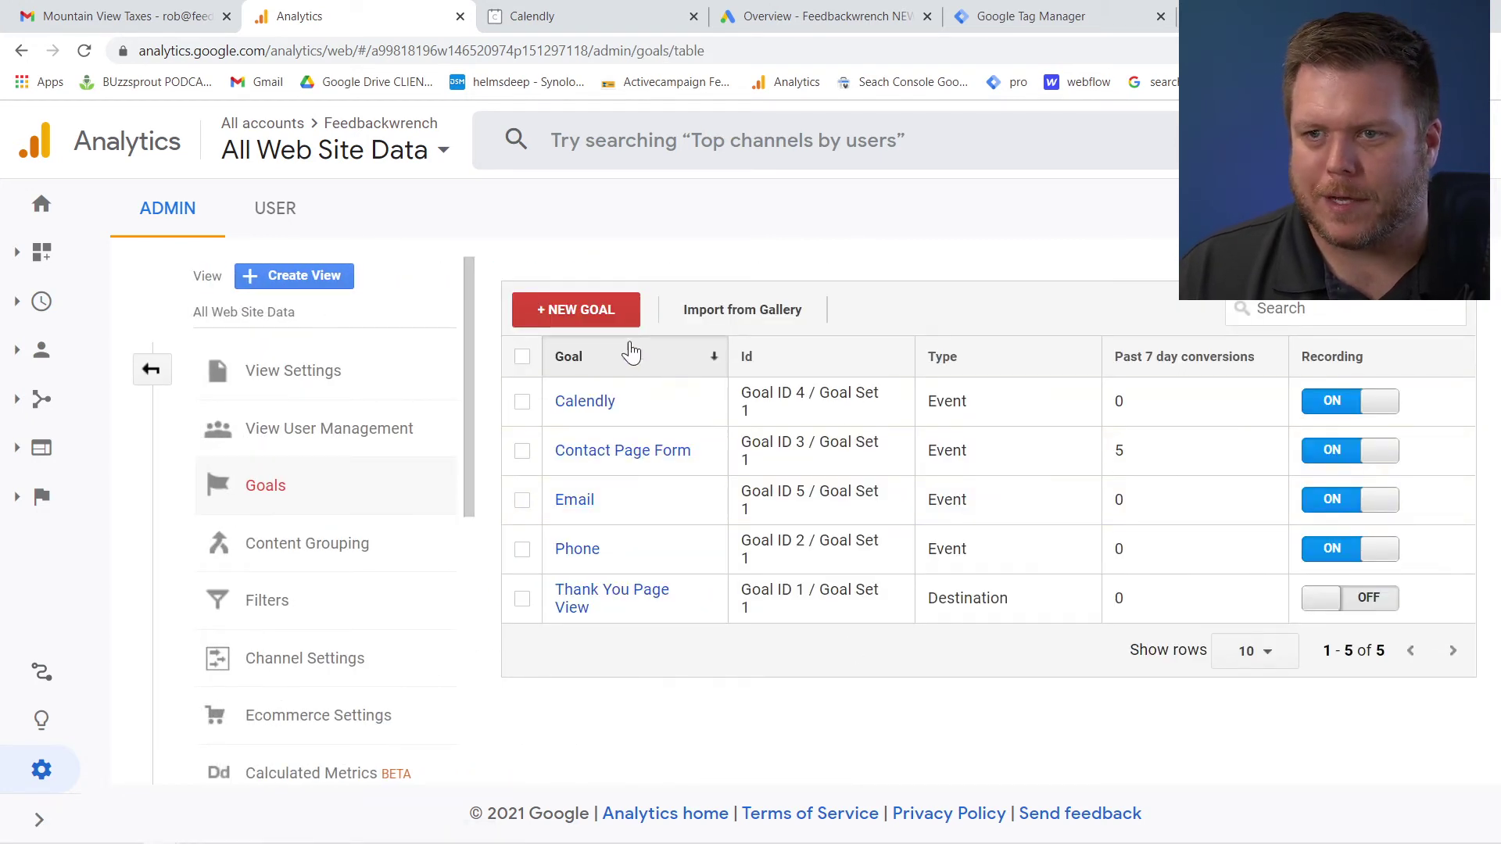
click(566, 314)
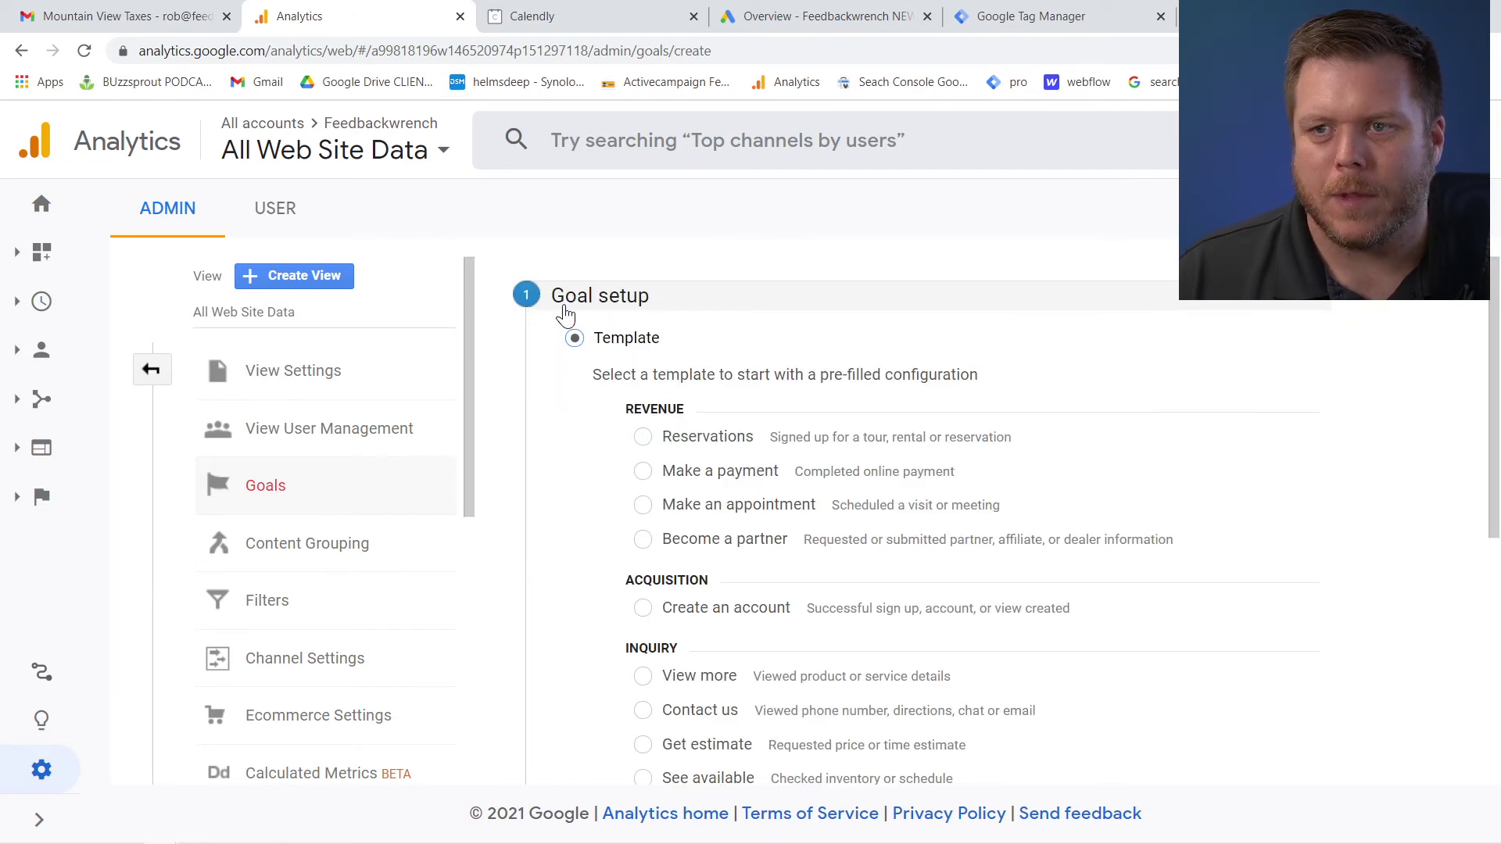
scroll(696, 397, down, 5)
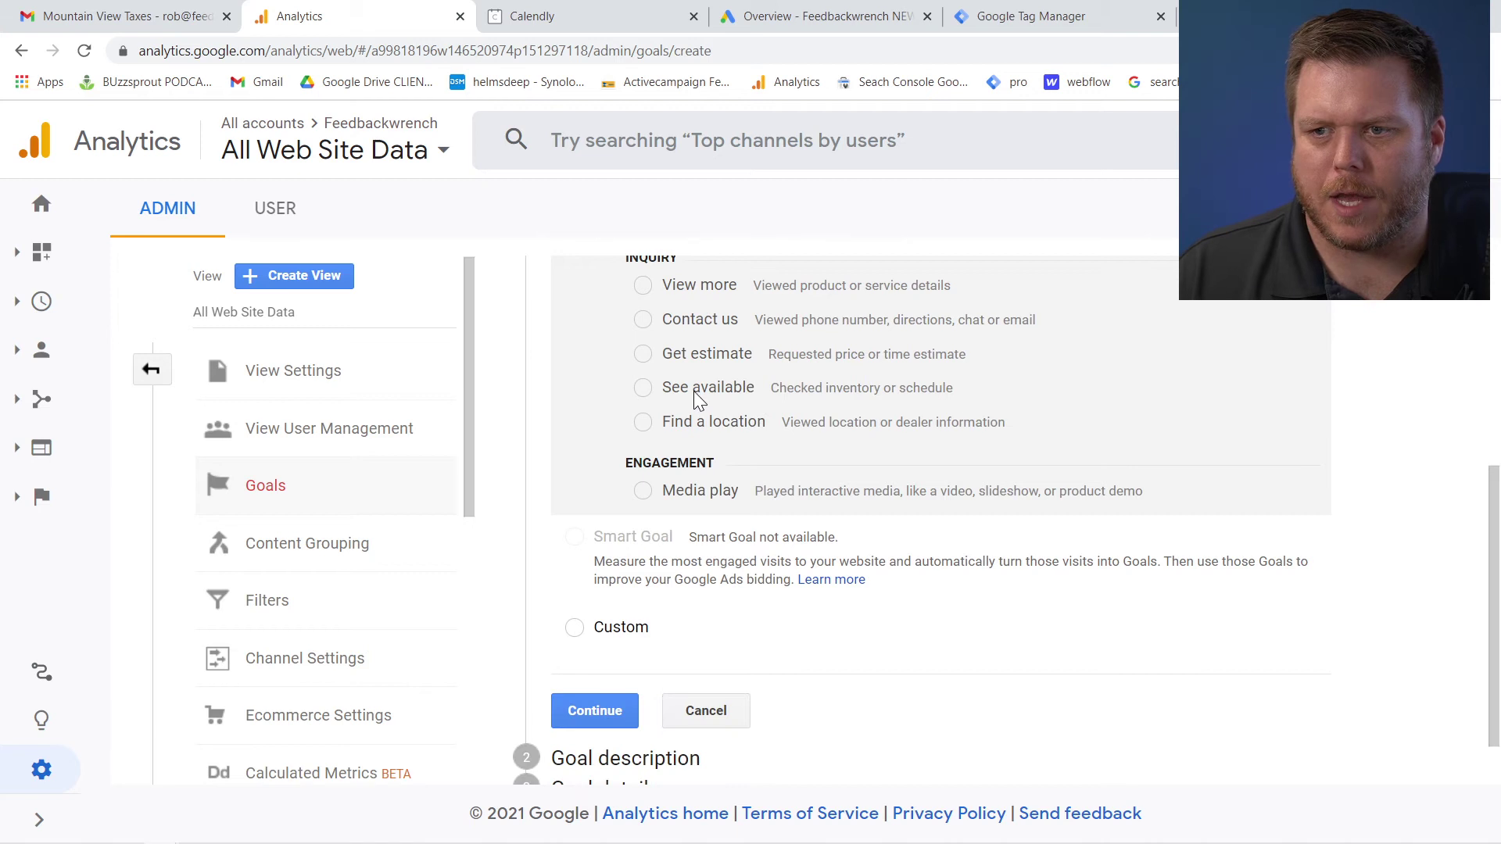
click(629, 631)
scroll(691, 522, up, 5)
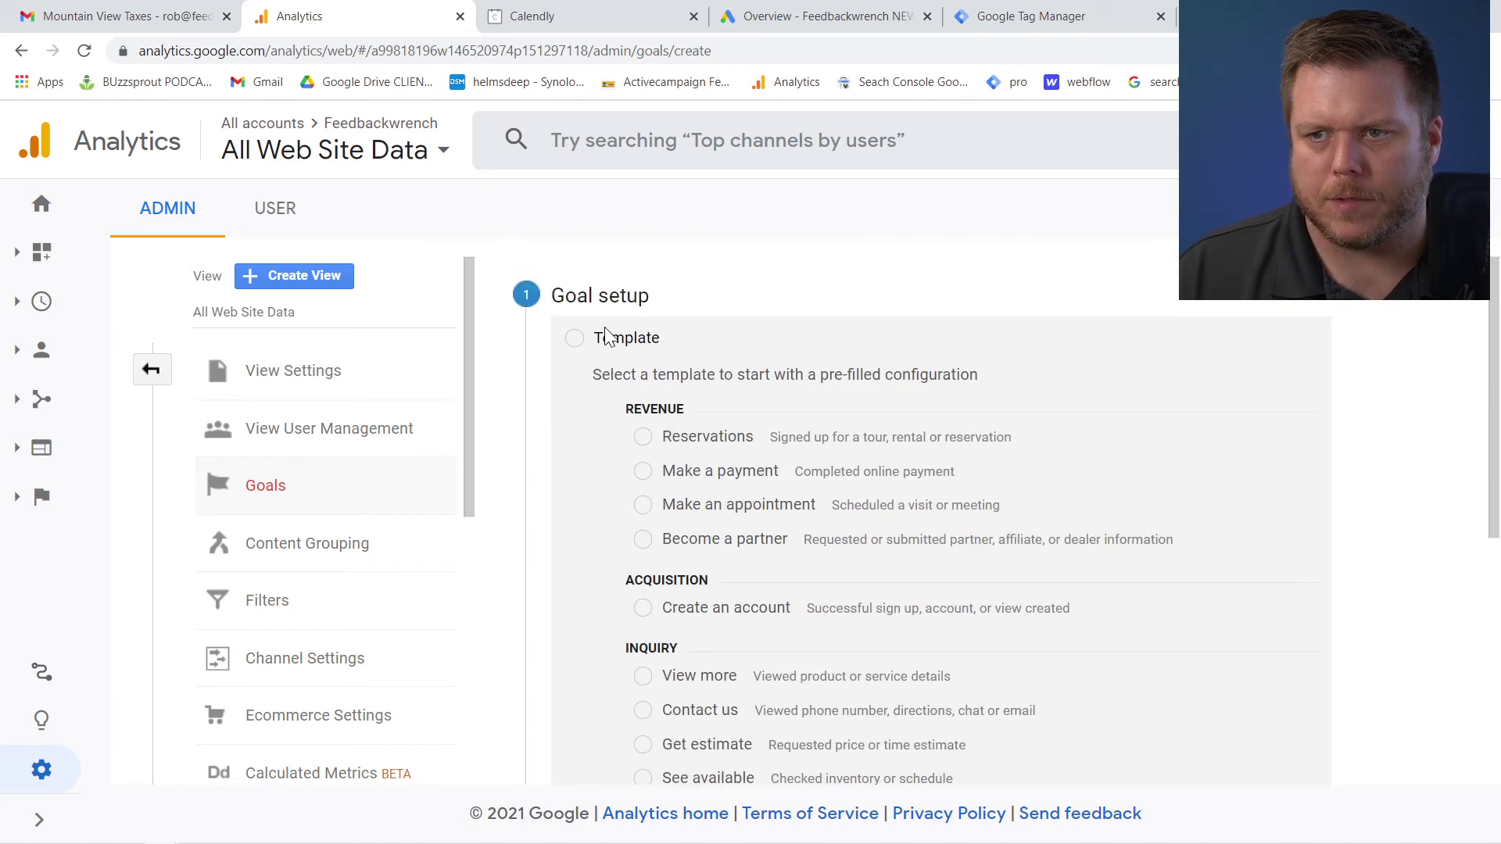
scroll(738, 413, down, 5)
key(ctrl+minus)
key(ctrl+minus)
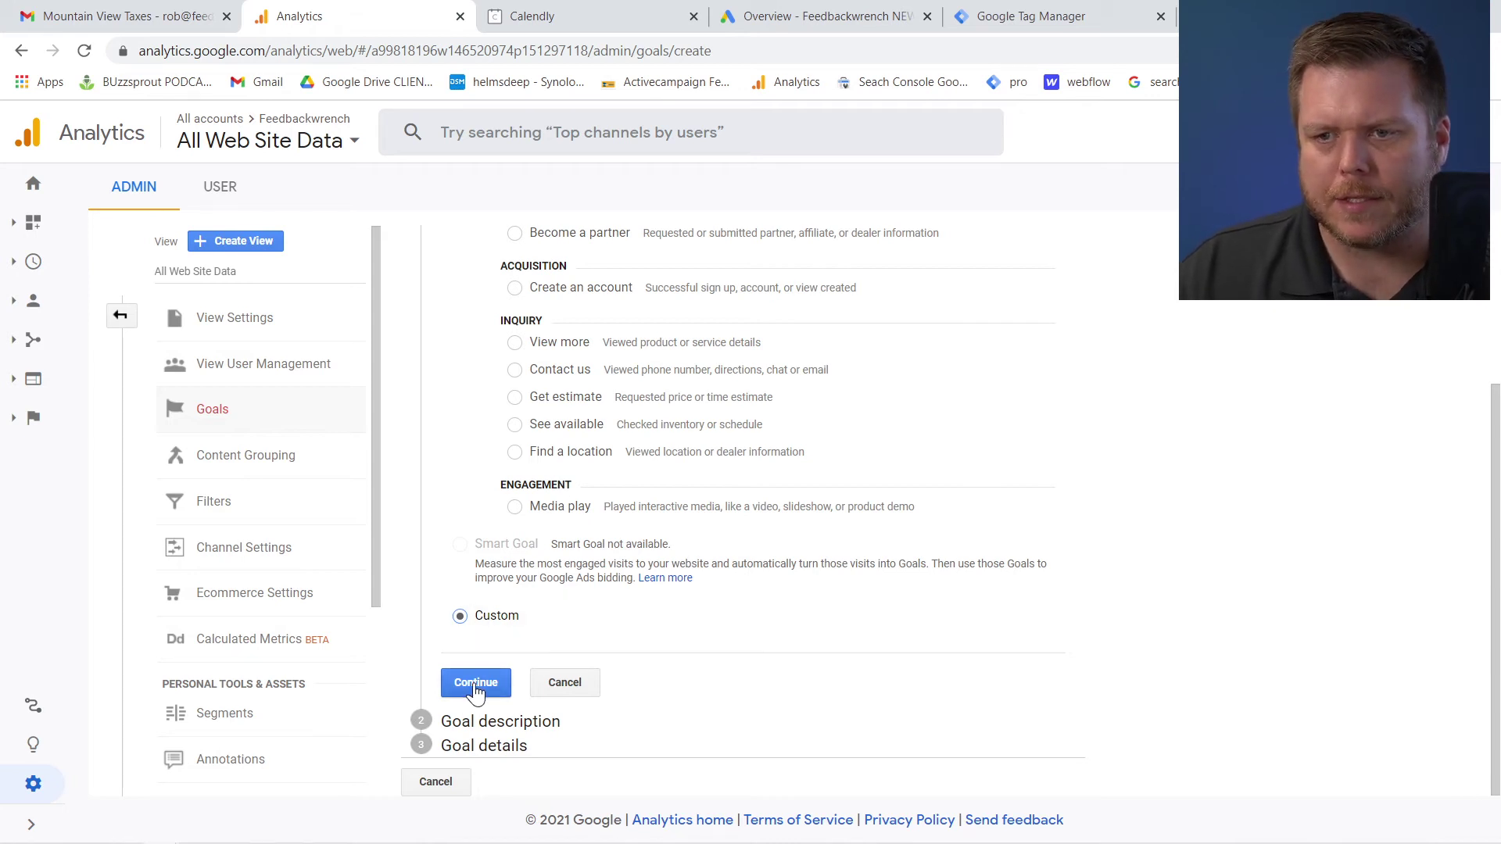
click(475, 683)
Step: Name the goal 'Calendly Booked', choose the Event type, and continue to Goal details
click(526, 375)
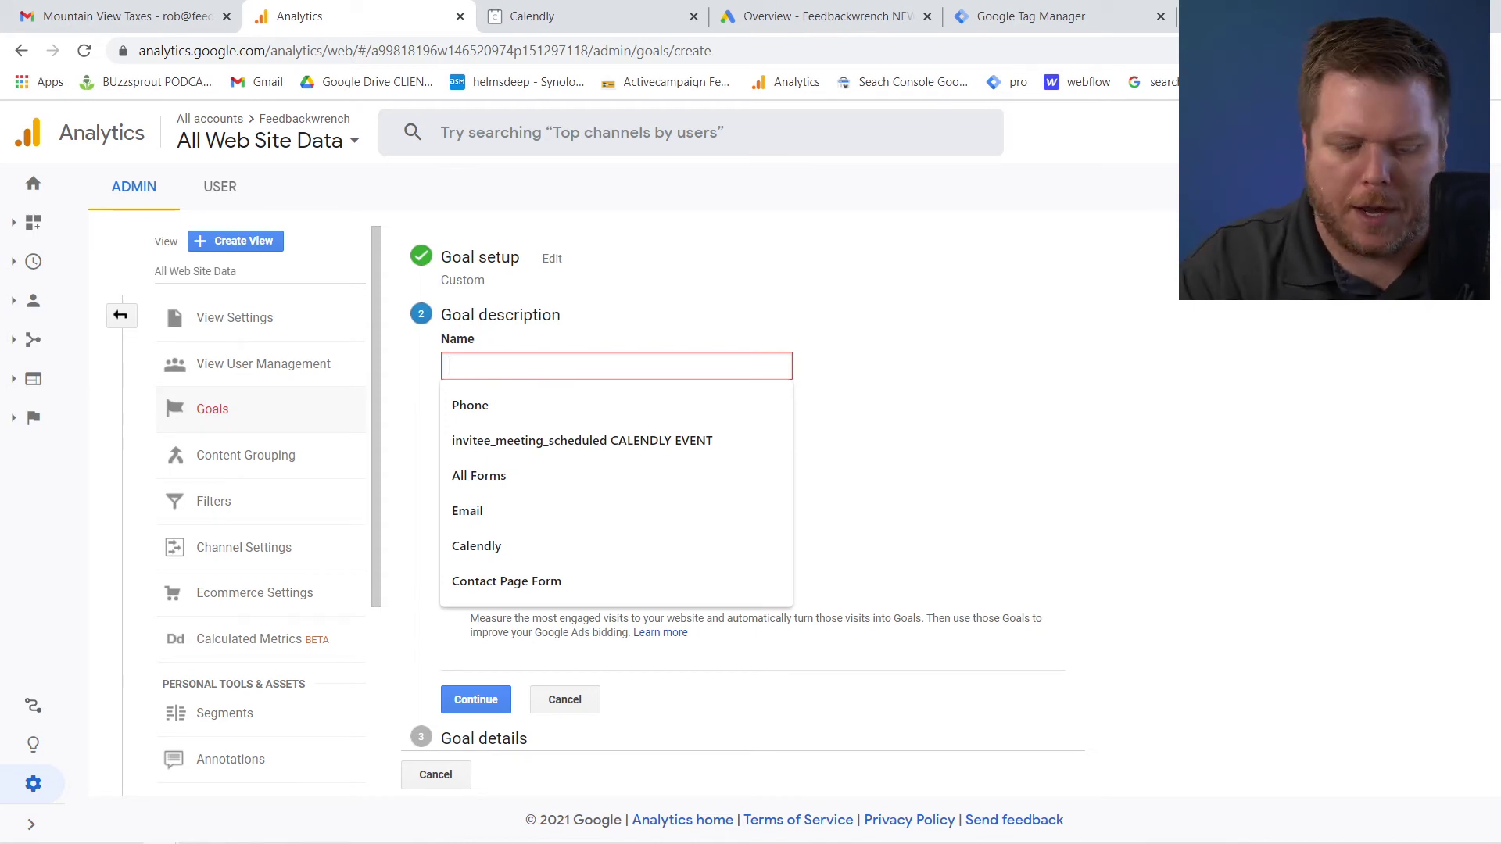
text(Calendly)
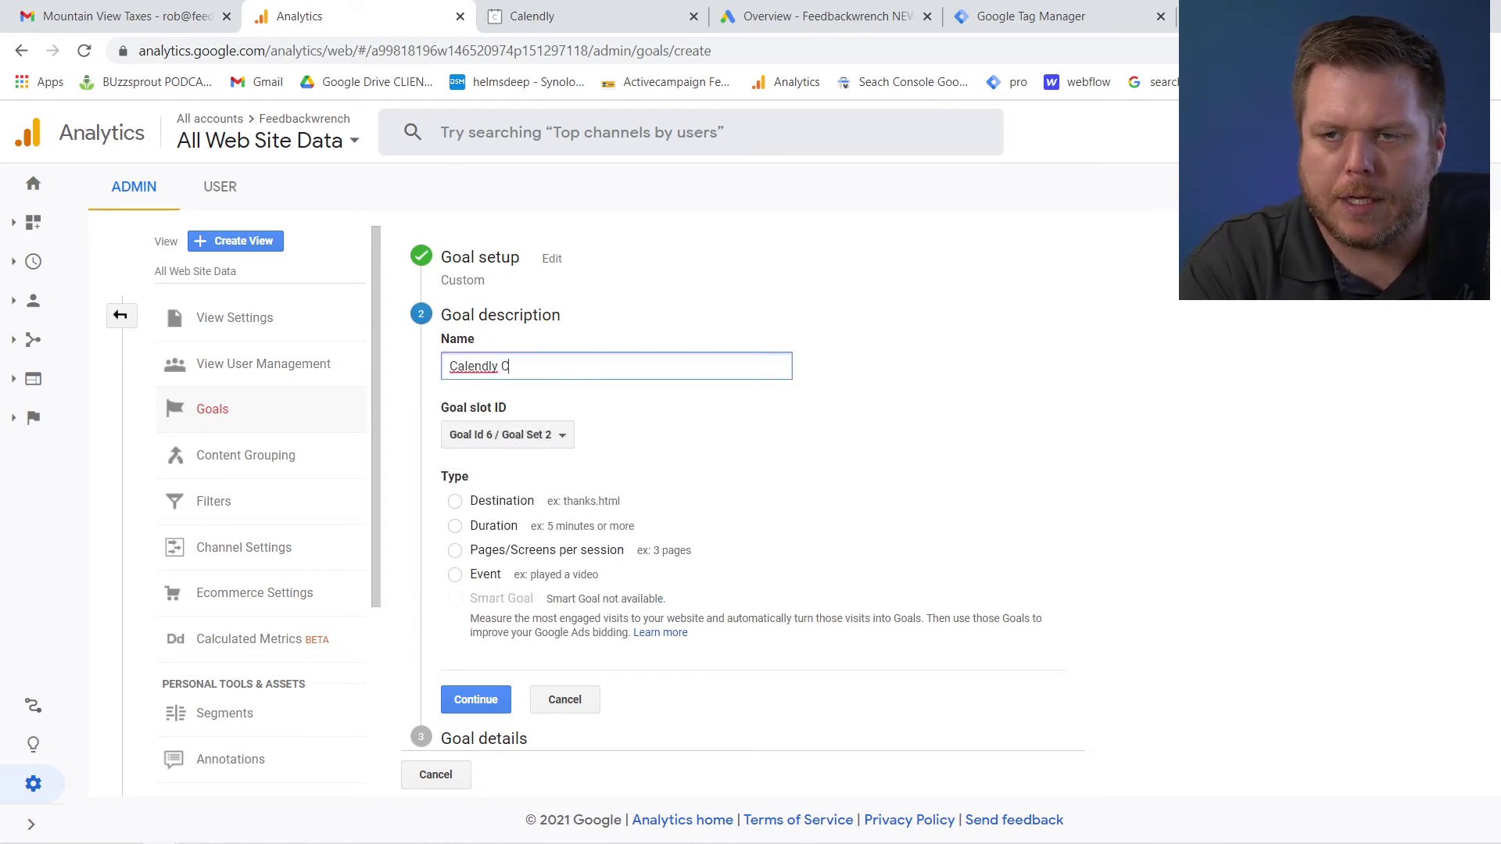
text( Booked)
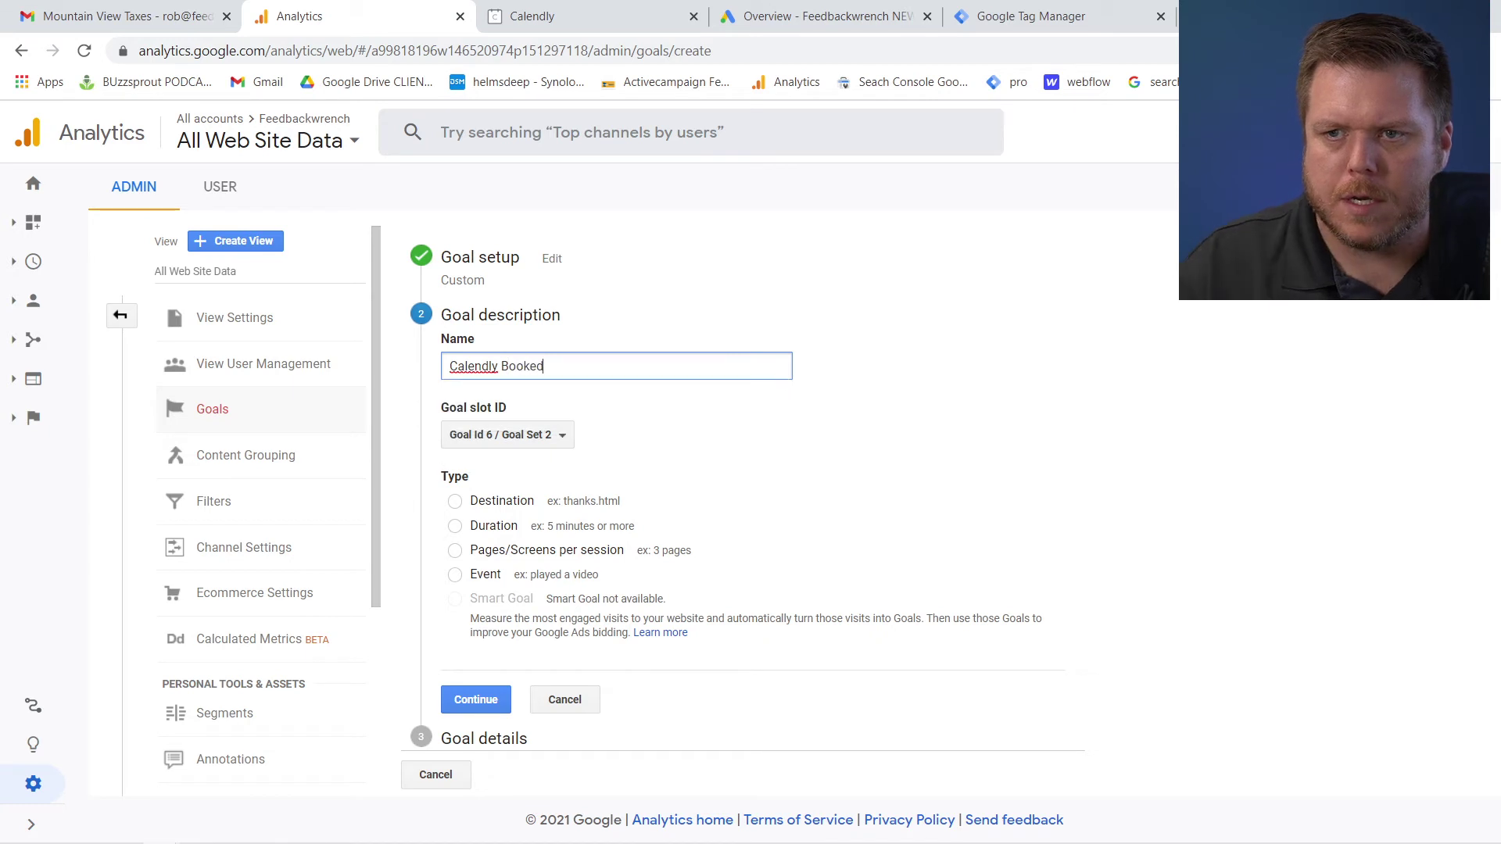
click(706, 450)
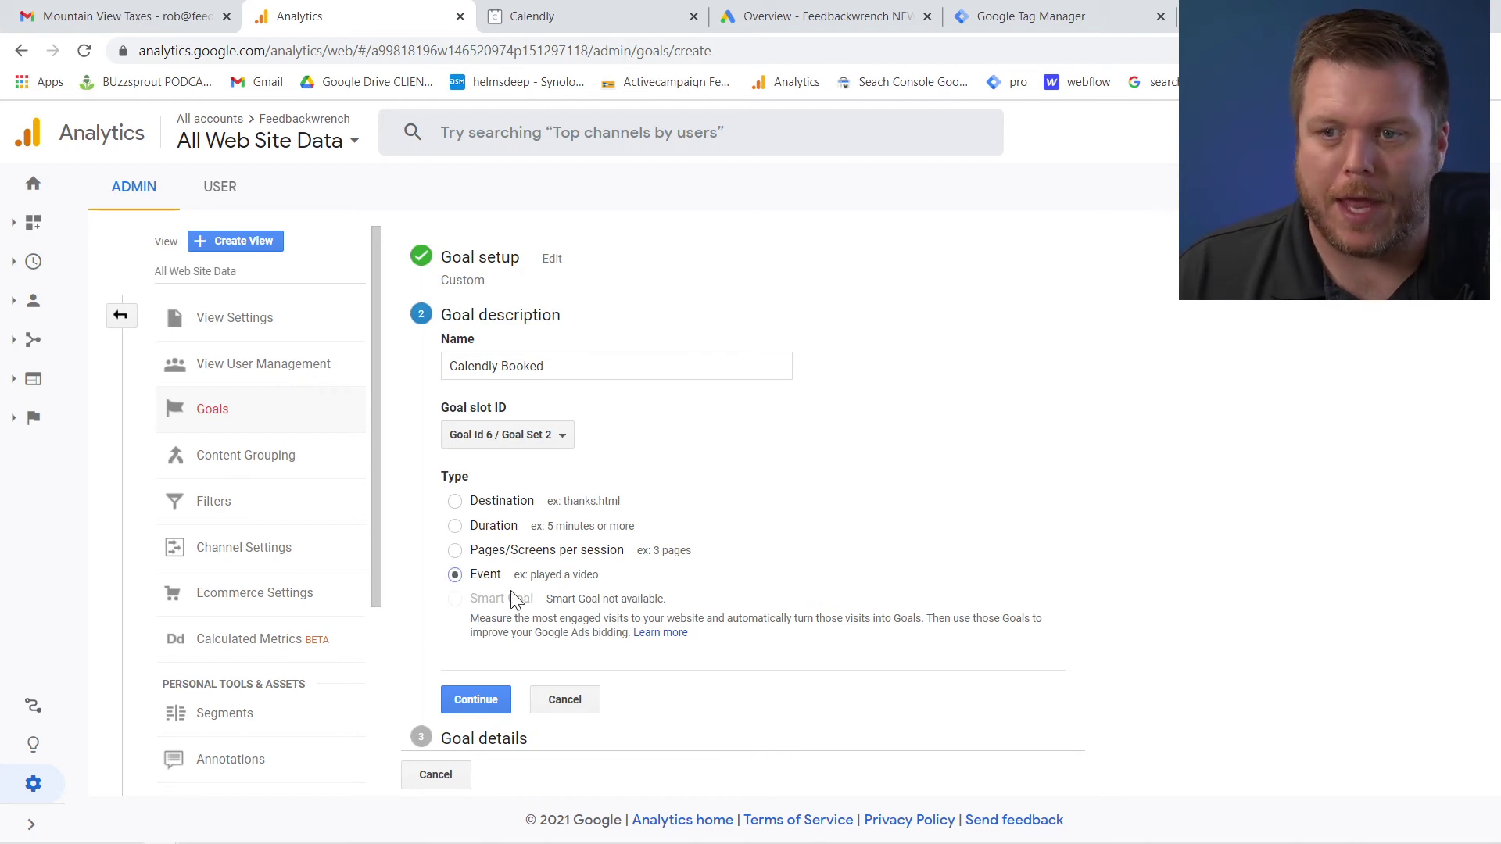
click(486, 708)
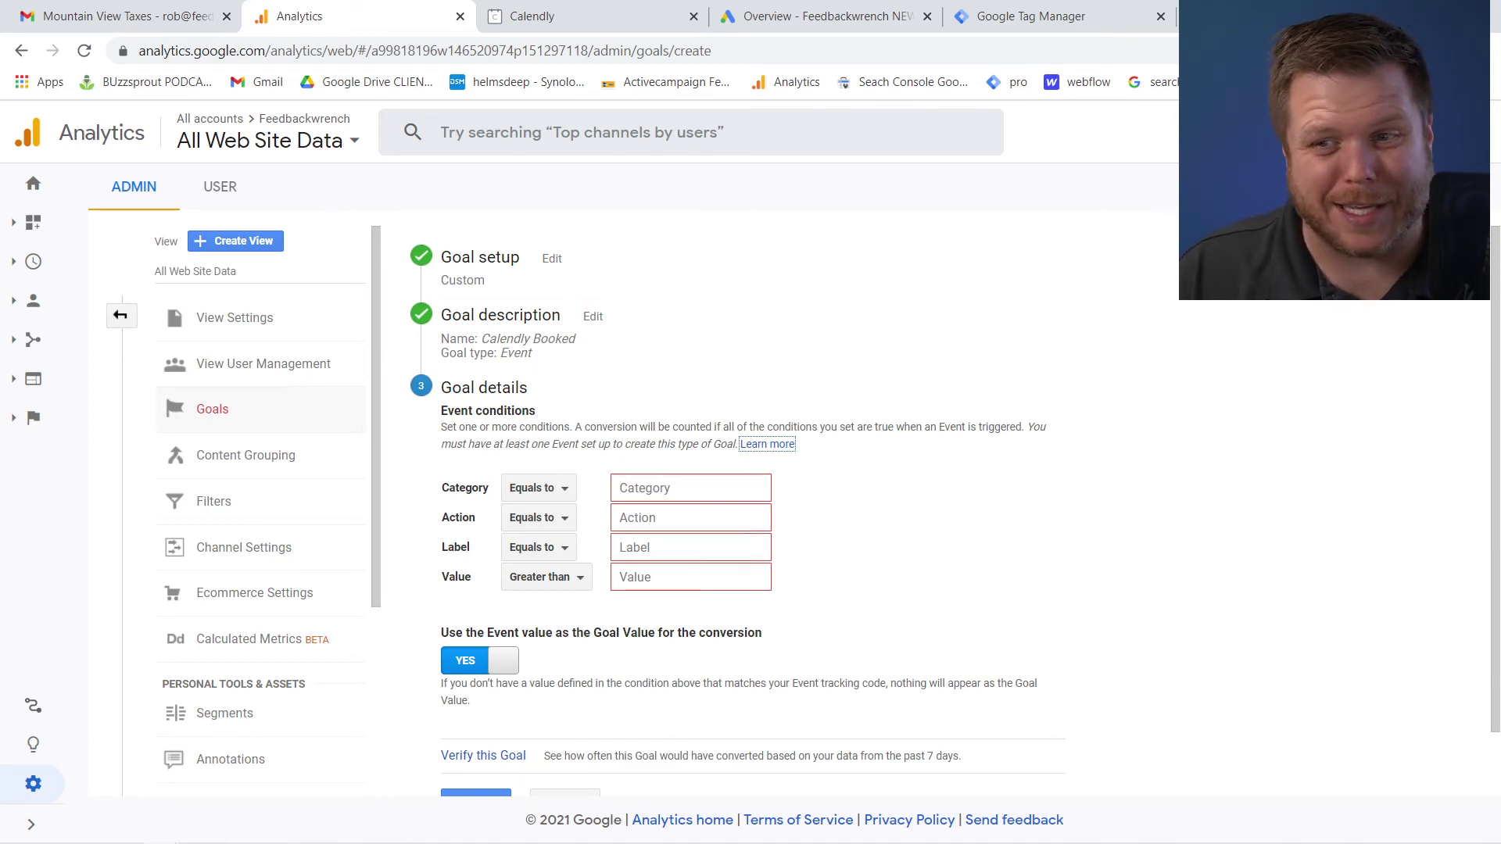
click(691, 487)
Step: Leave Category empty and set the Action condition to equal invitee_meeting_scheduled
click(868, 494)
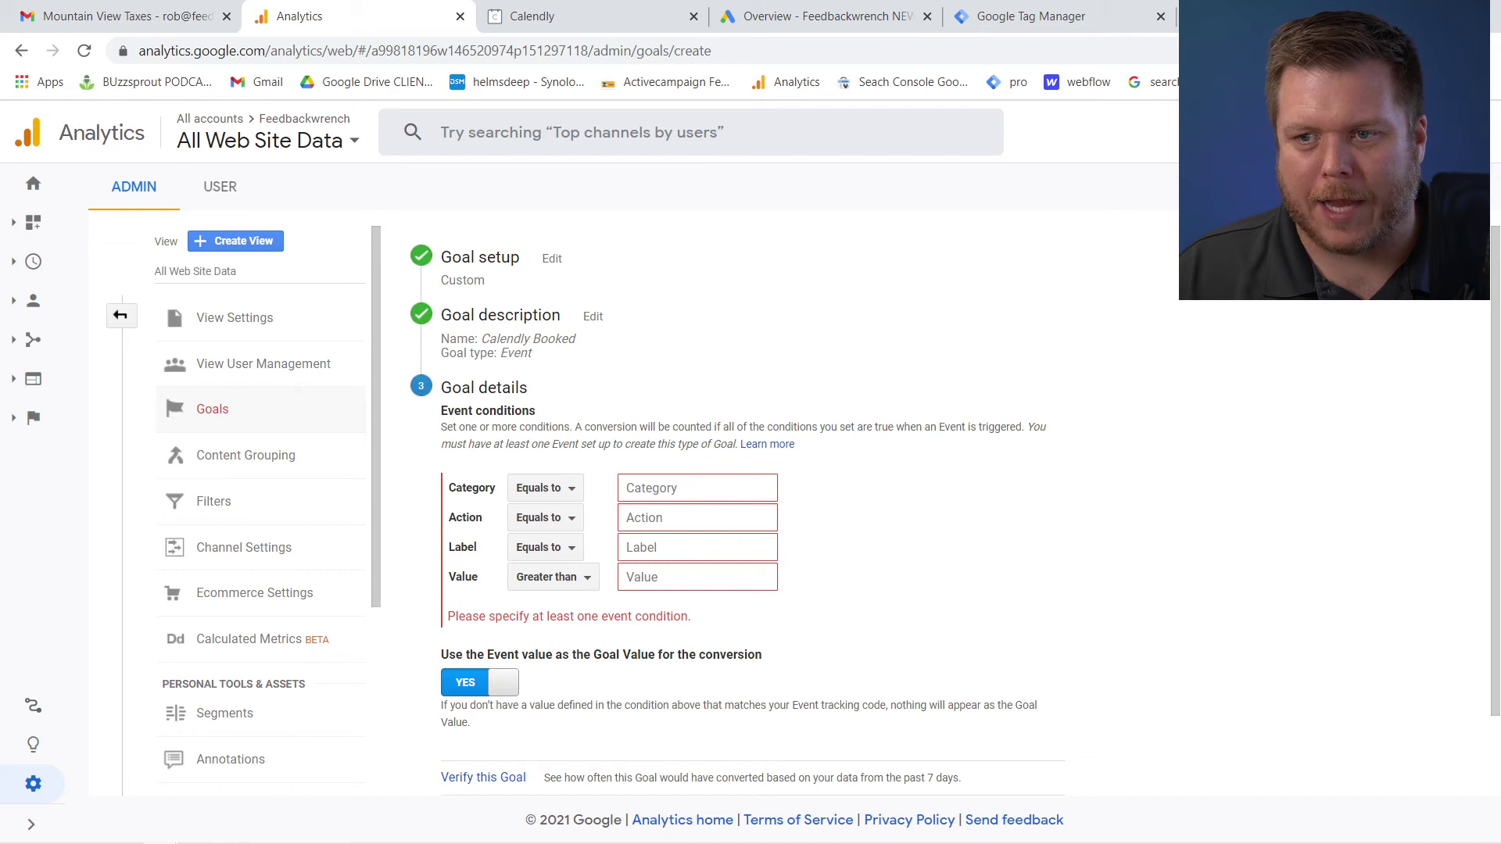
click(696, 518)
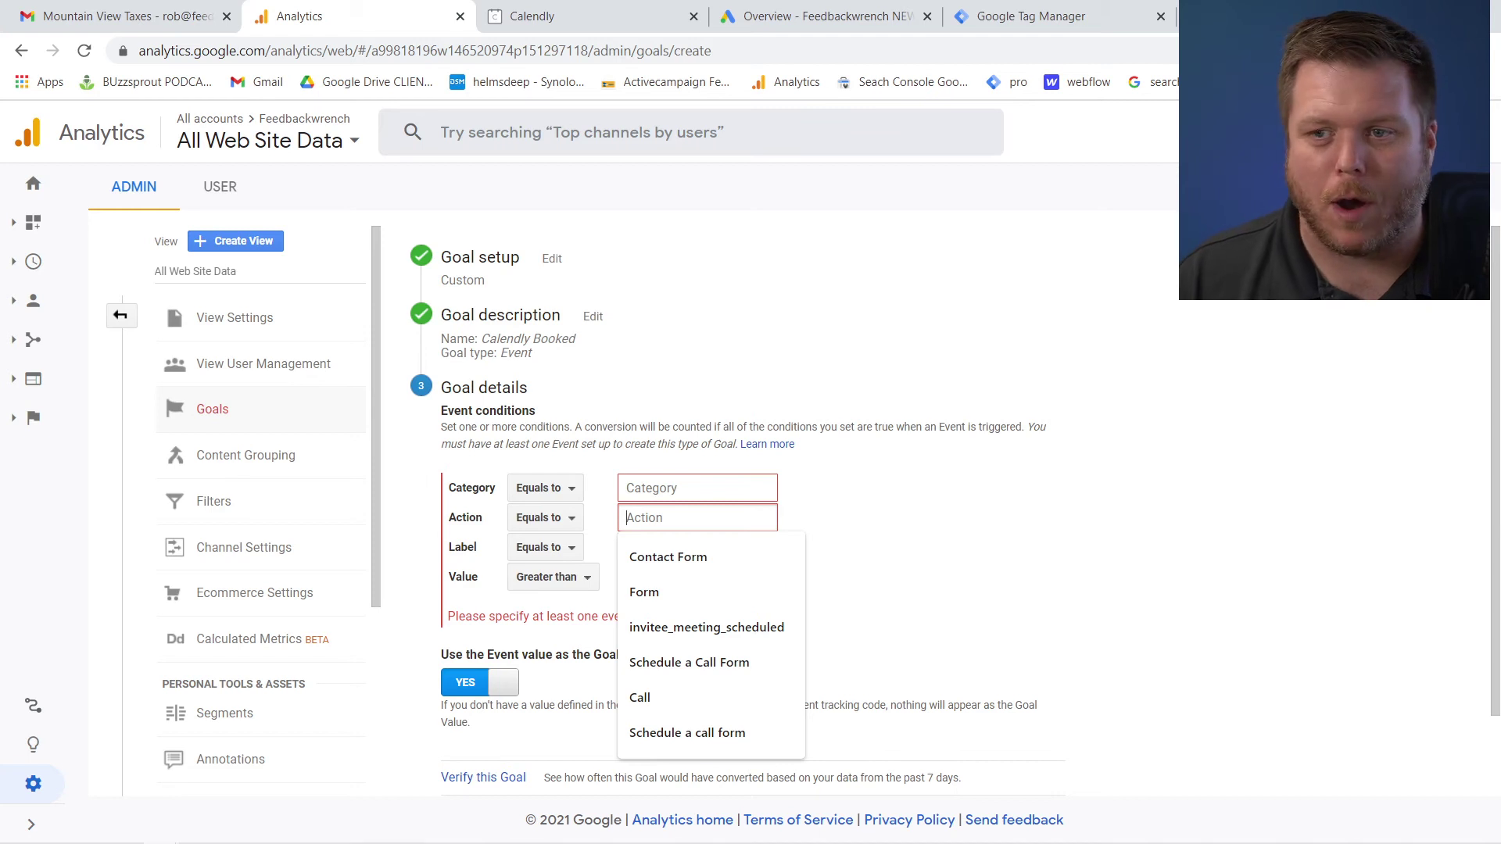
key(Down)
key(Down)
key(Down)
key(Return)
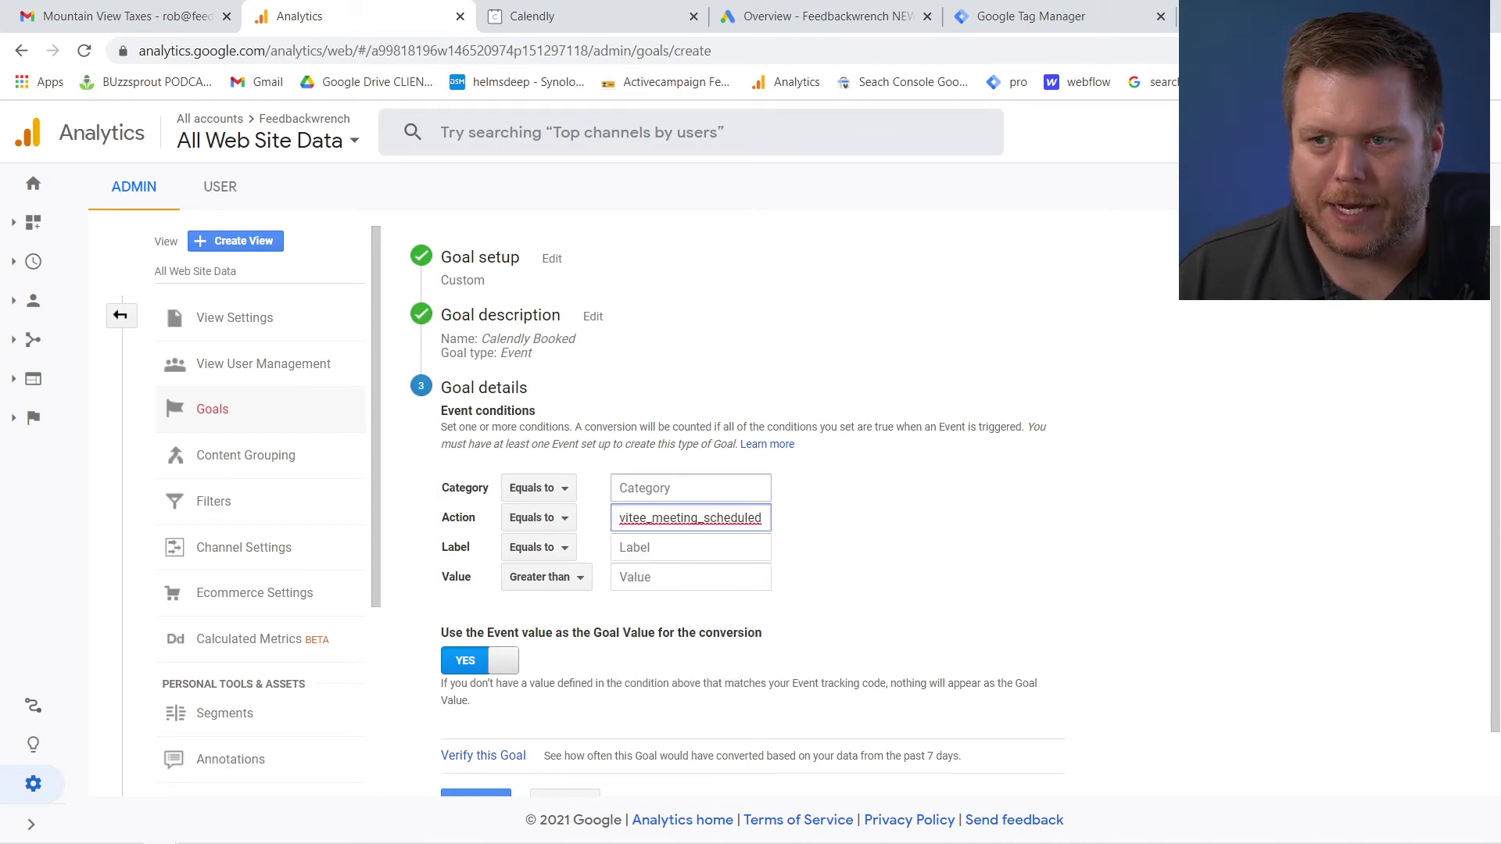
key(shift+Home)
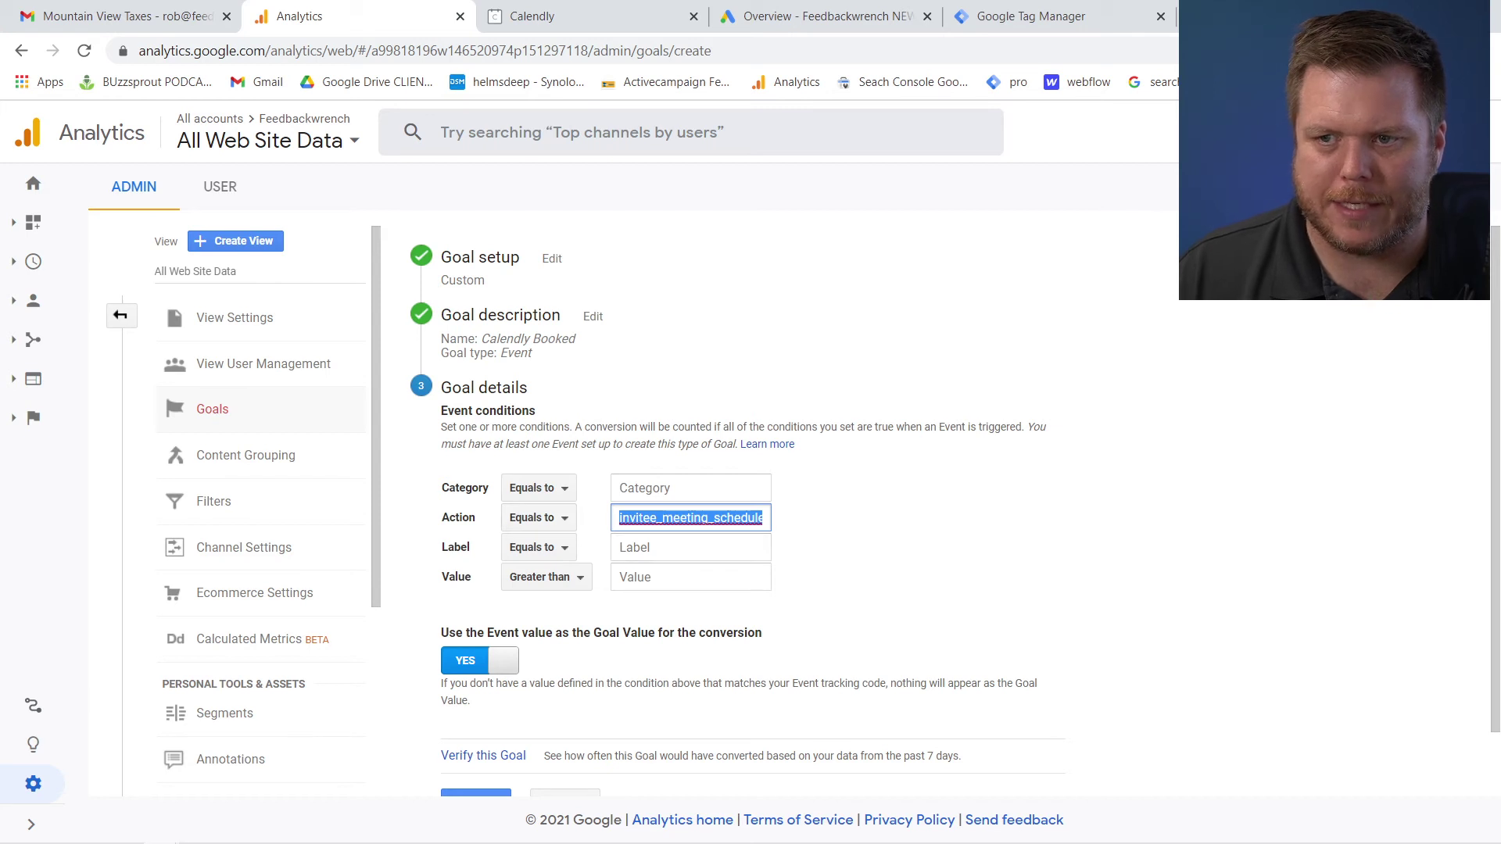
click(827, 536)
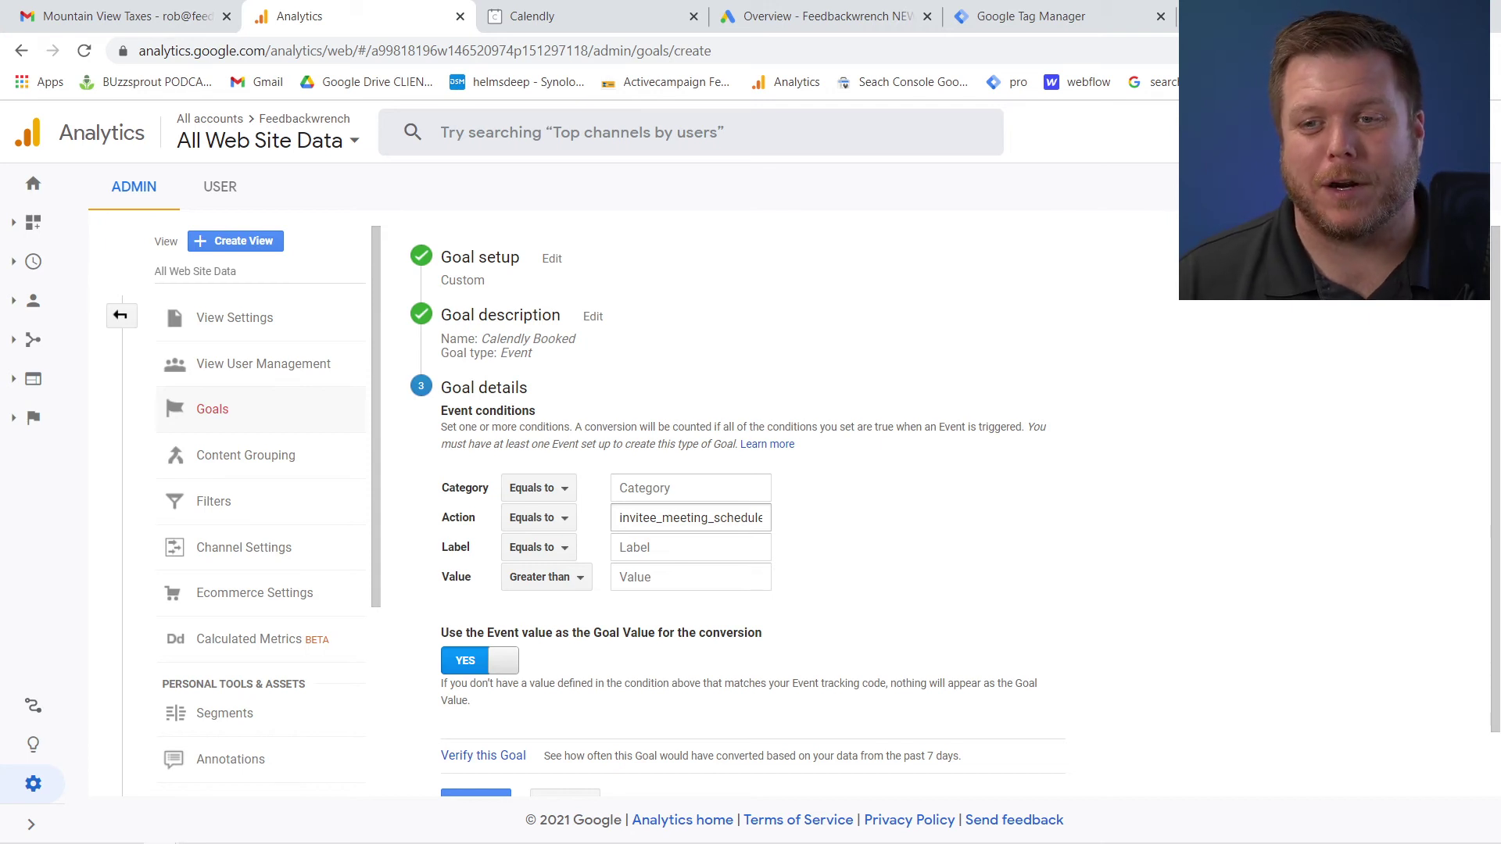
Step: Verify the Calendly Booked goal's conversion rate and save it
scroll(650, 748, down, 1)
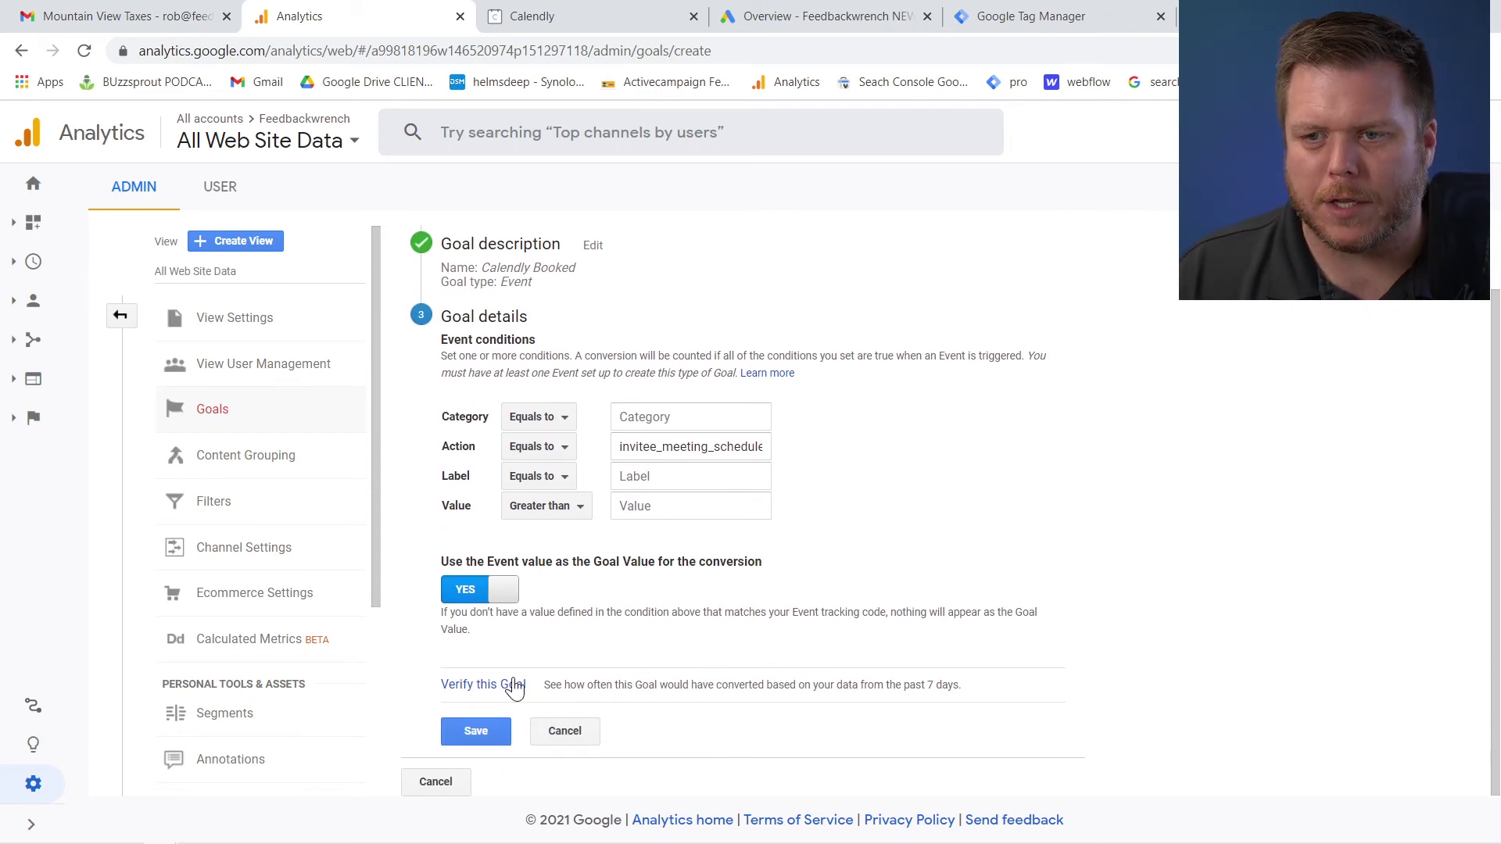
click(512, 685)
scroll(750, 508, down, 1)
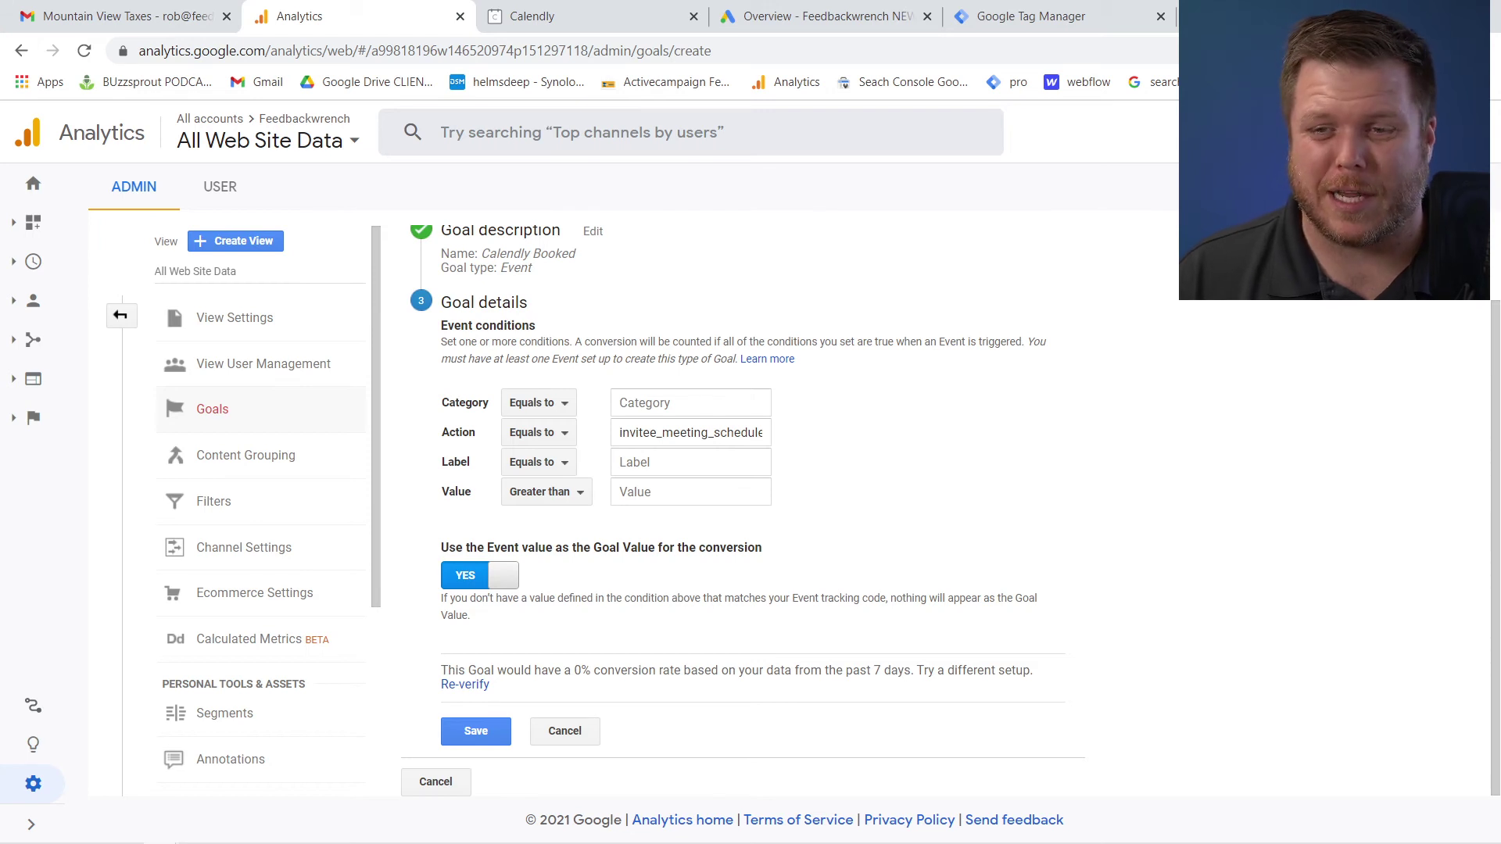
click(476, 731)
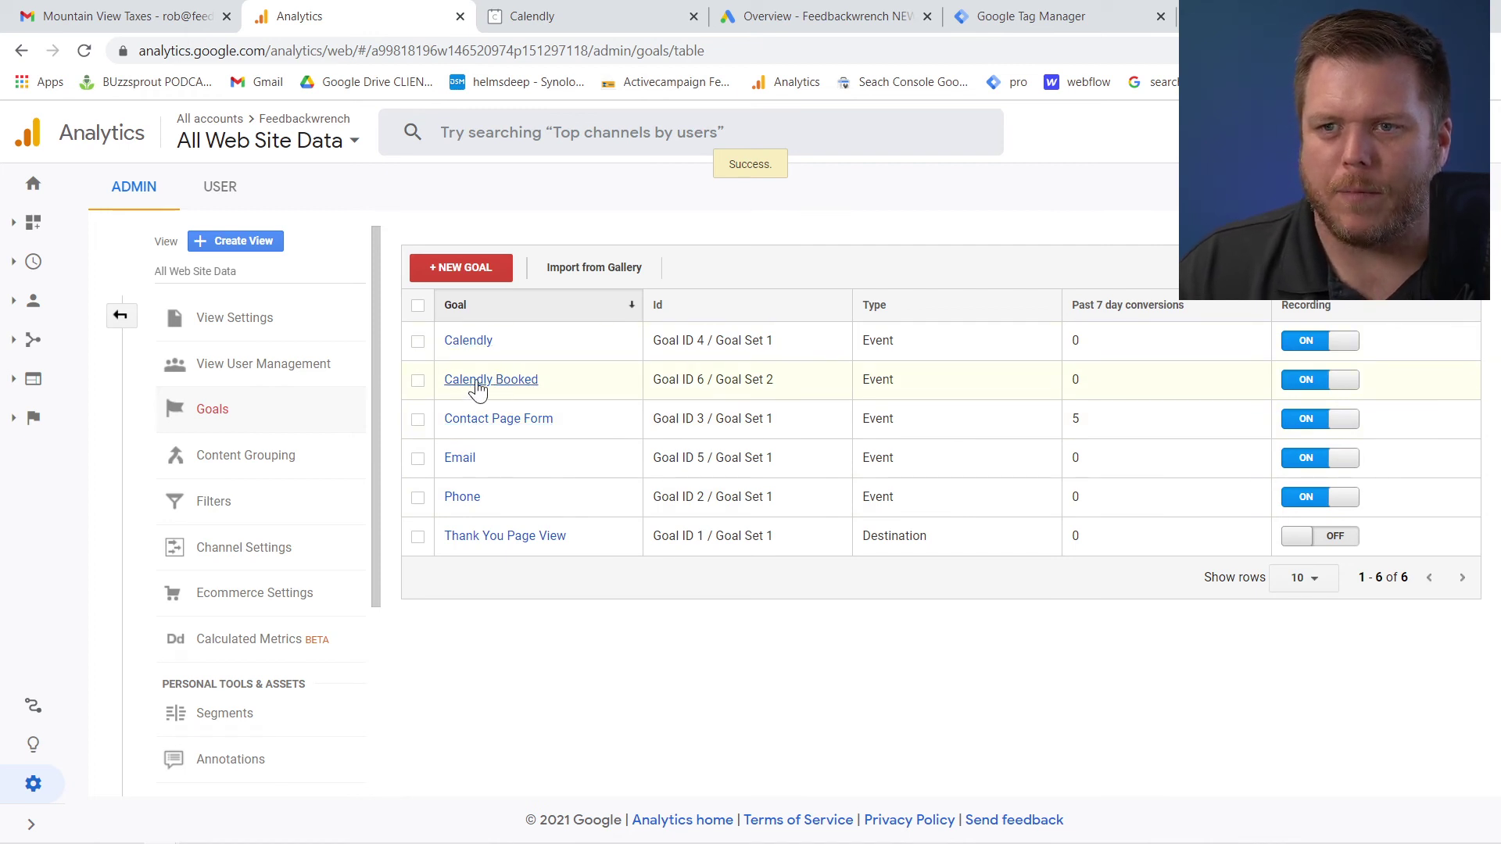
click(1489, 55)
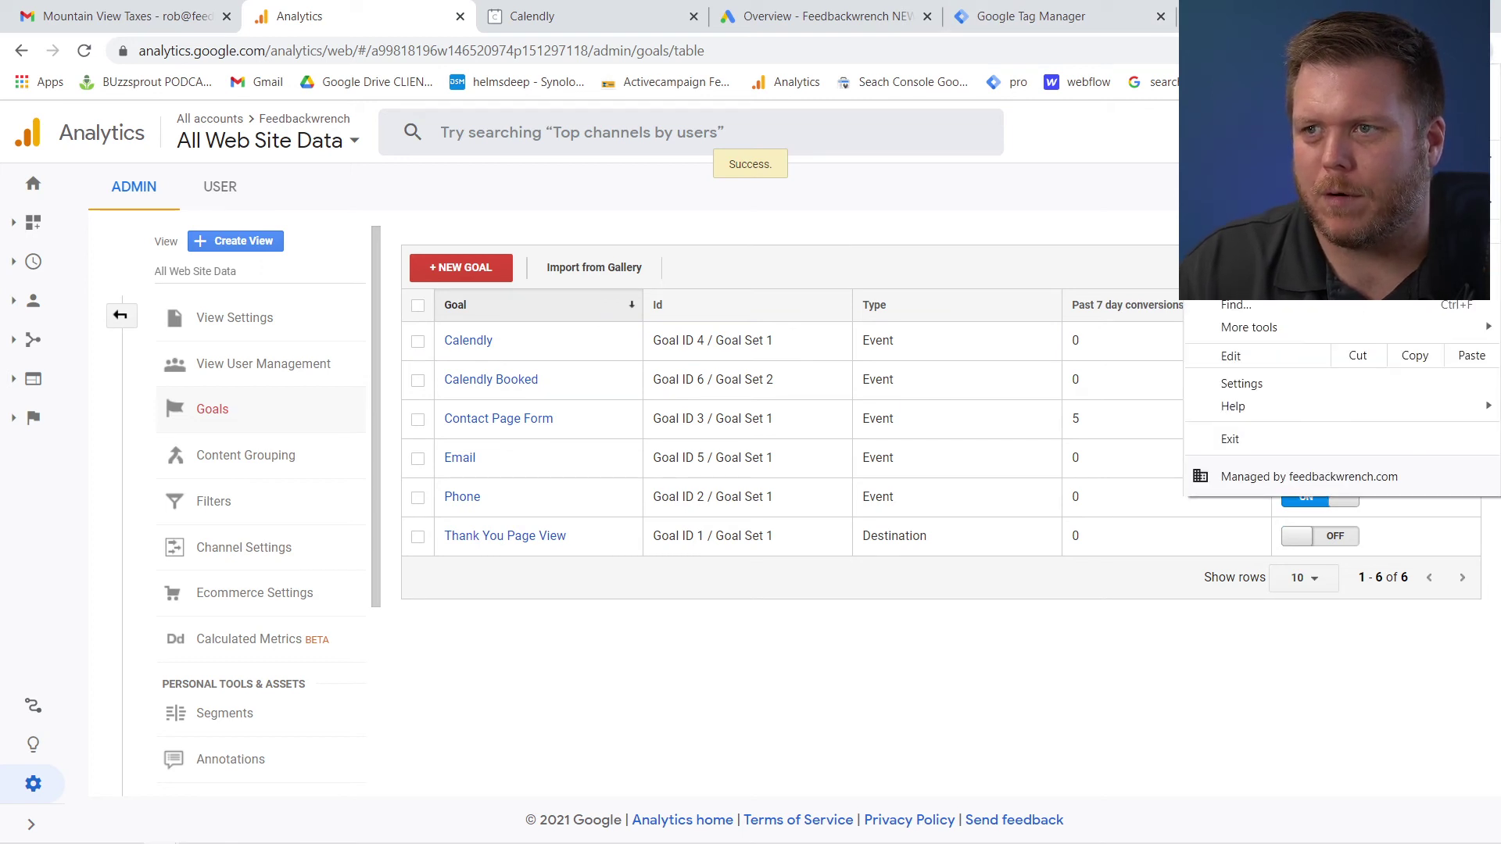
key(Escape)
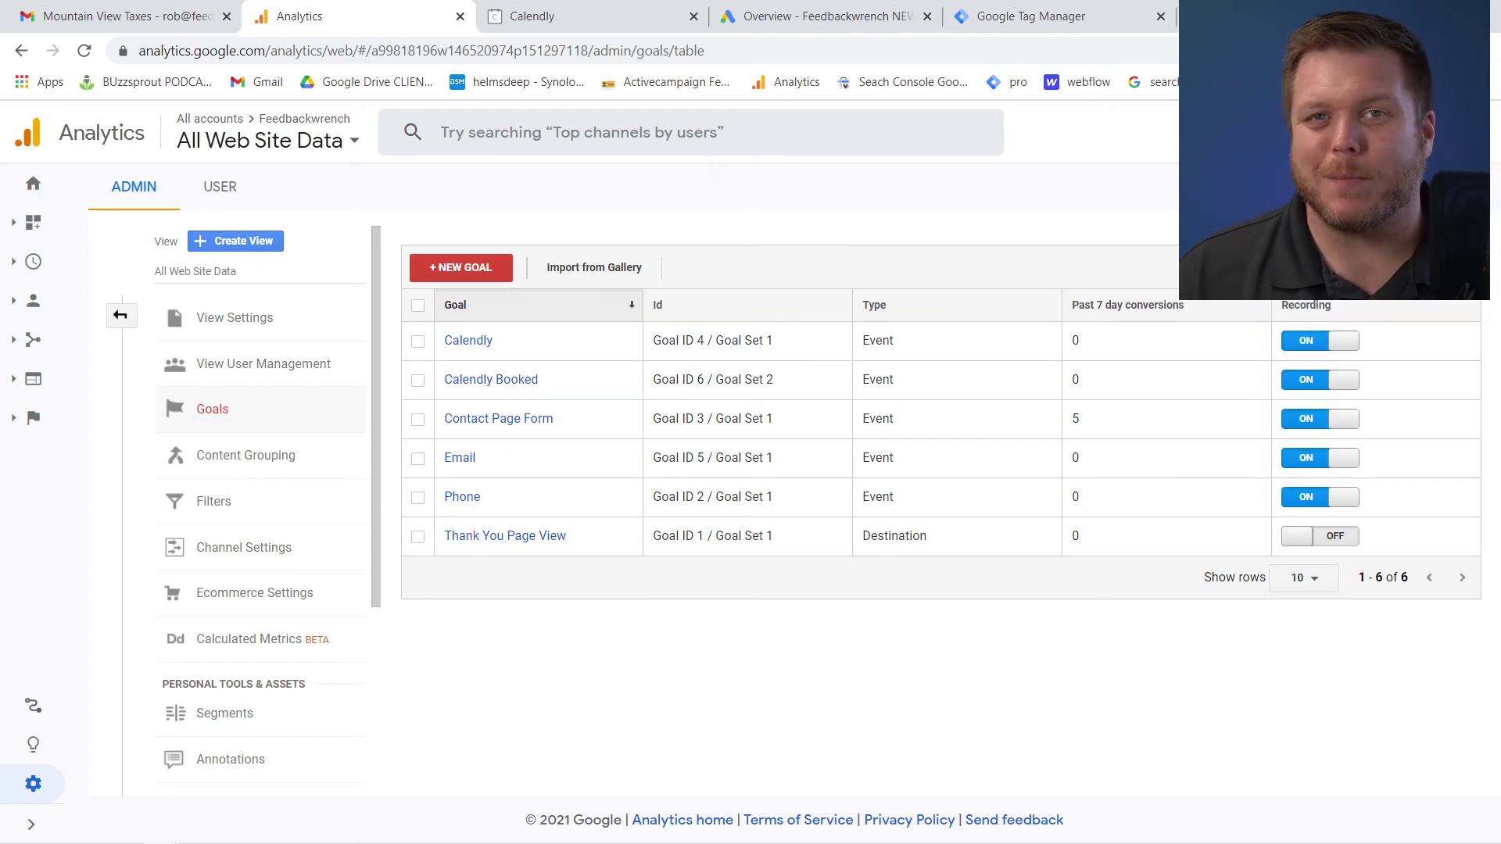
Step: Check the Realtime Events and Realtime Conversions reports for the Calendly booking activity
click(40, 233)
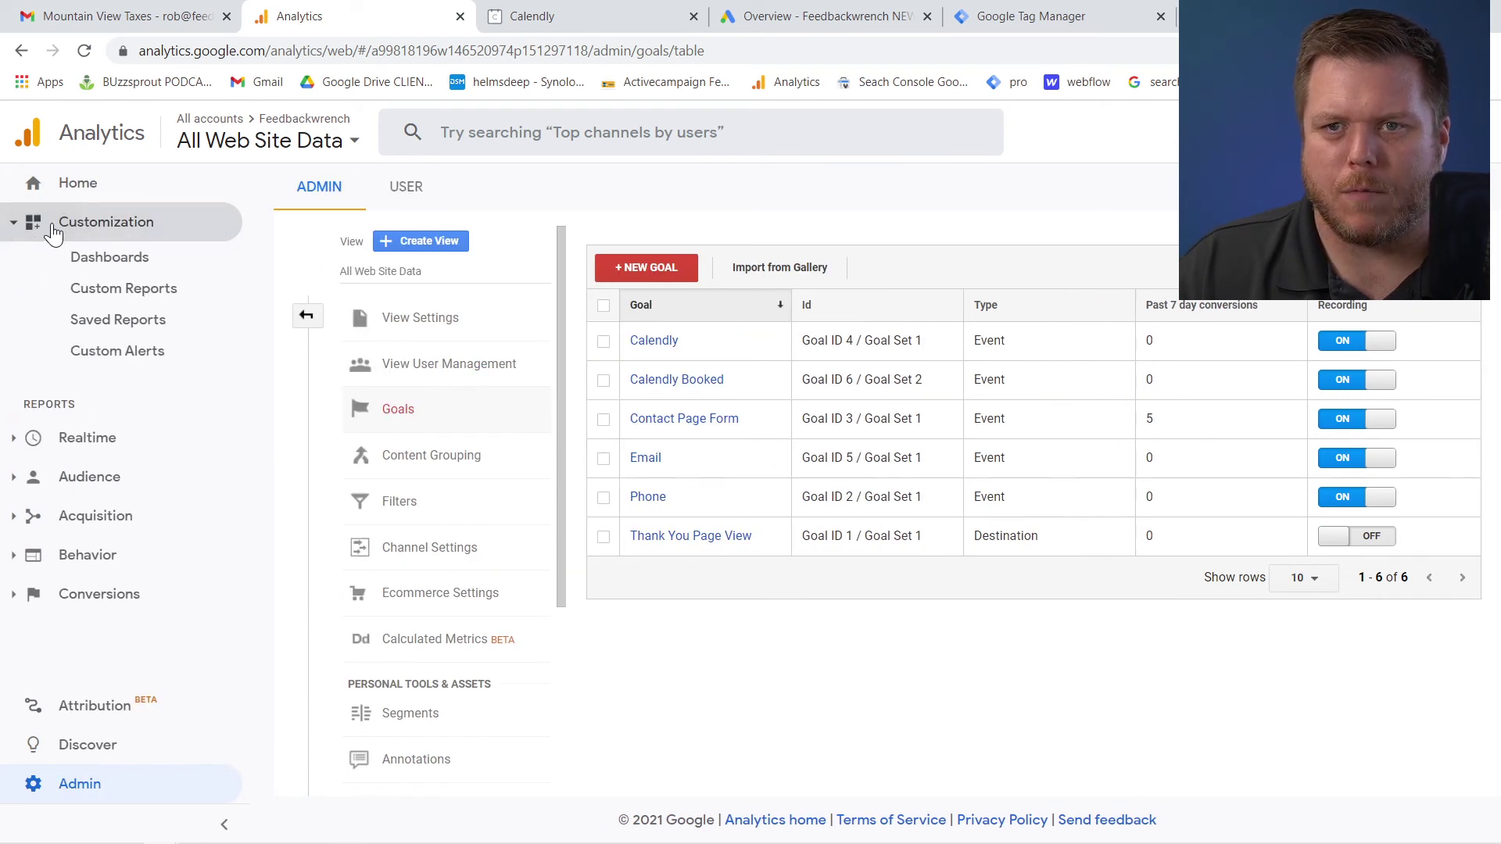
click(86, 435)
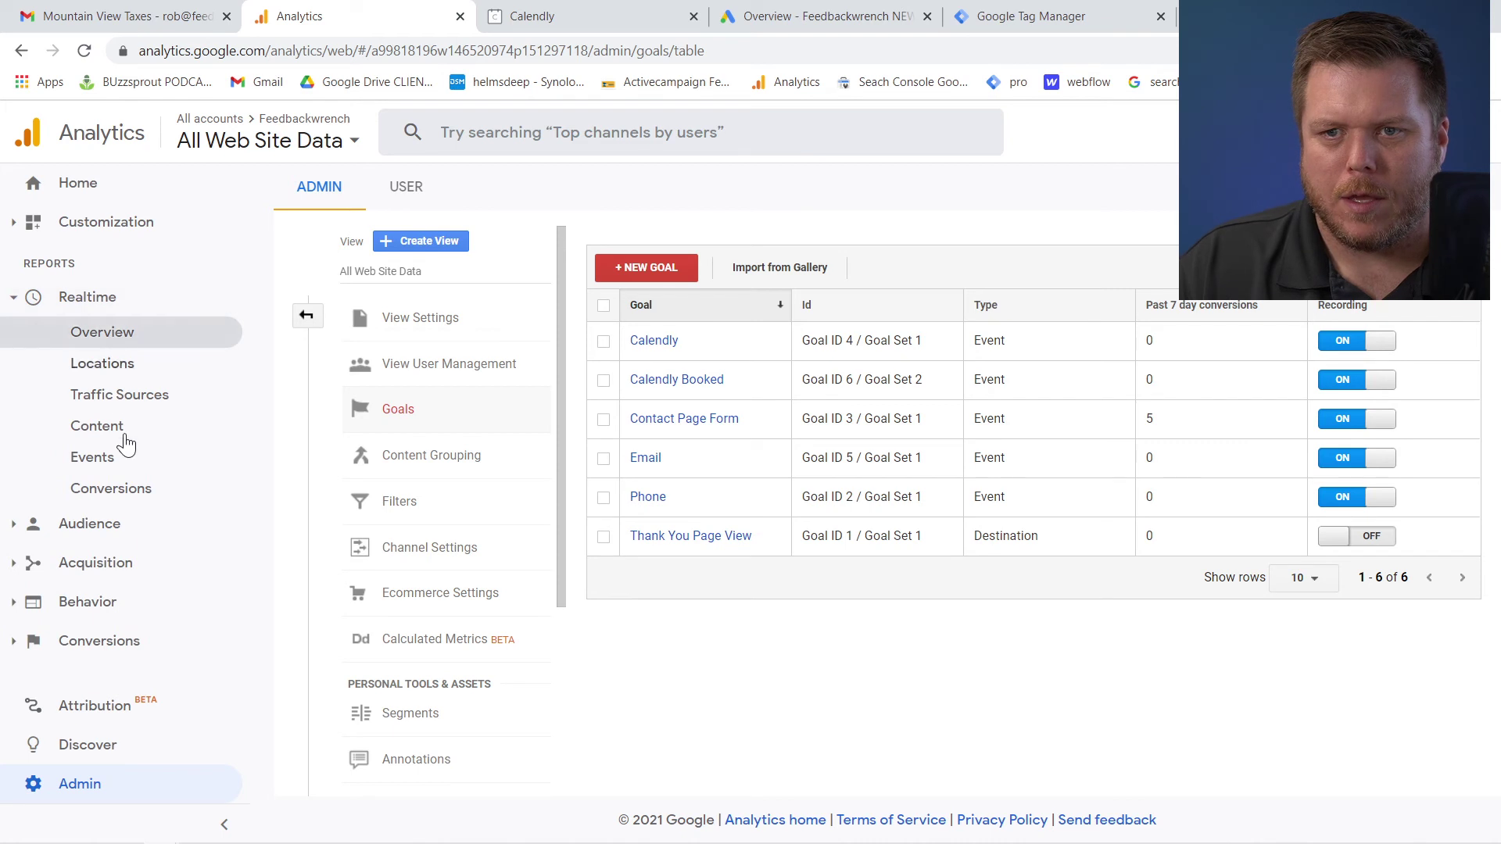
click(117, 466)
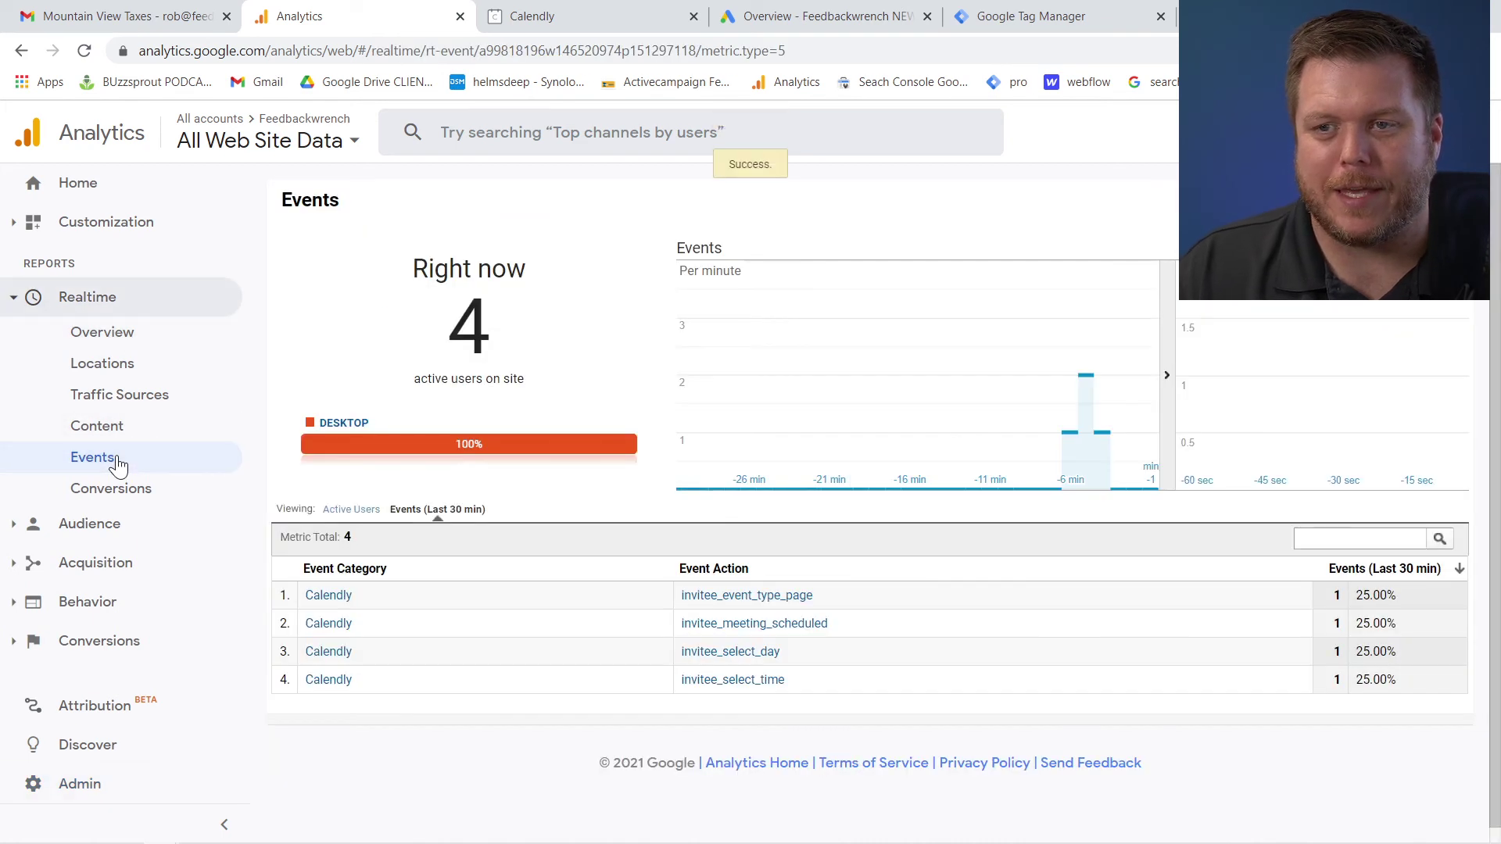
click(117, 490)
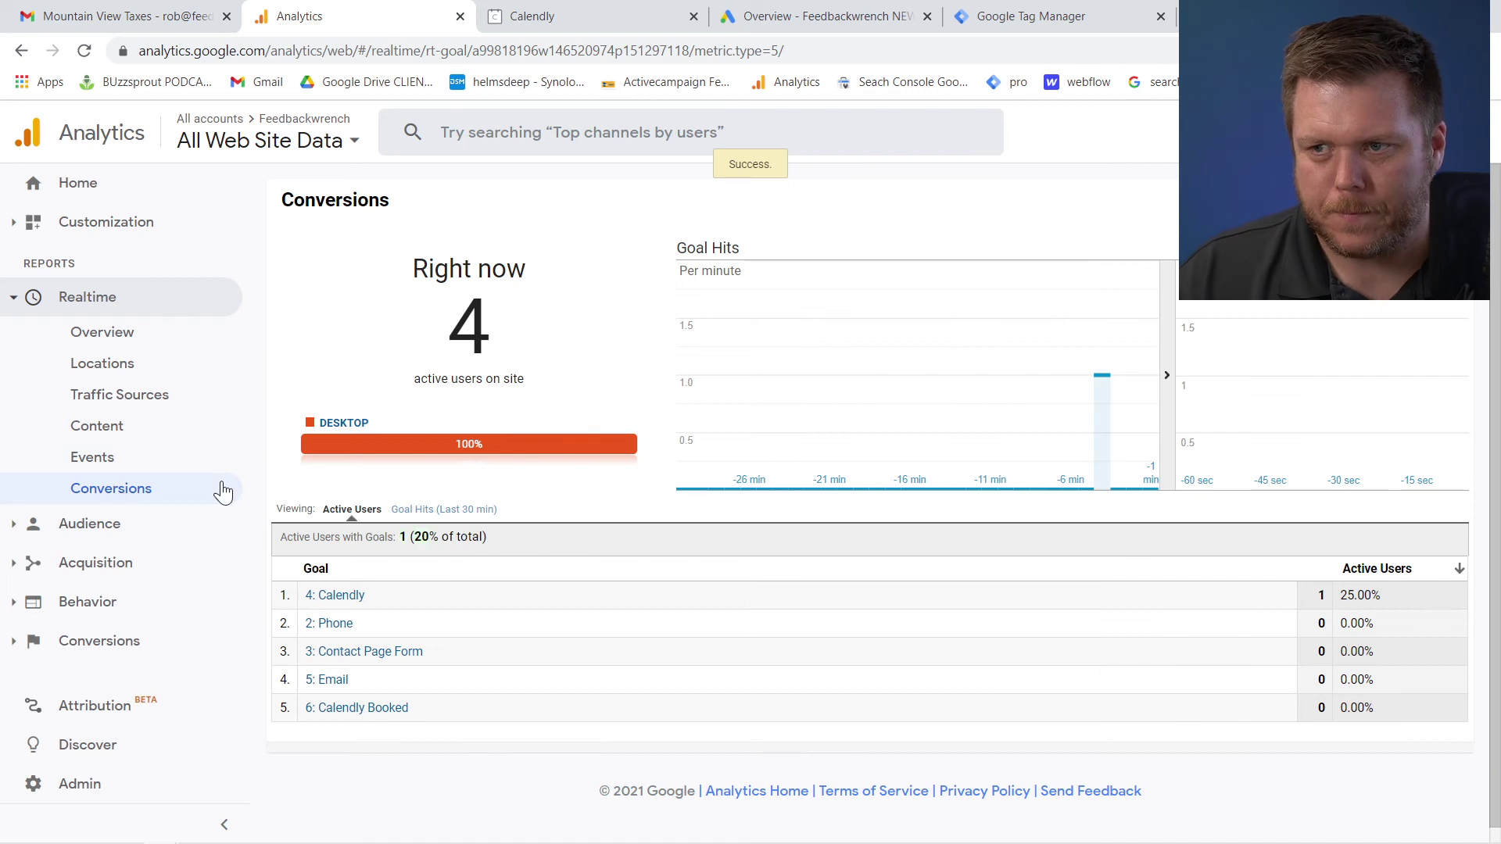
mouse_move(1109, 397)
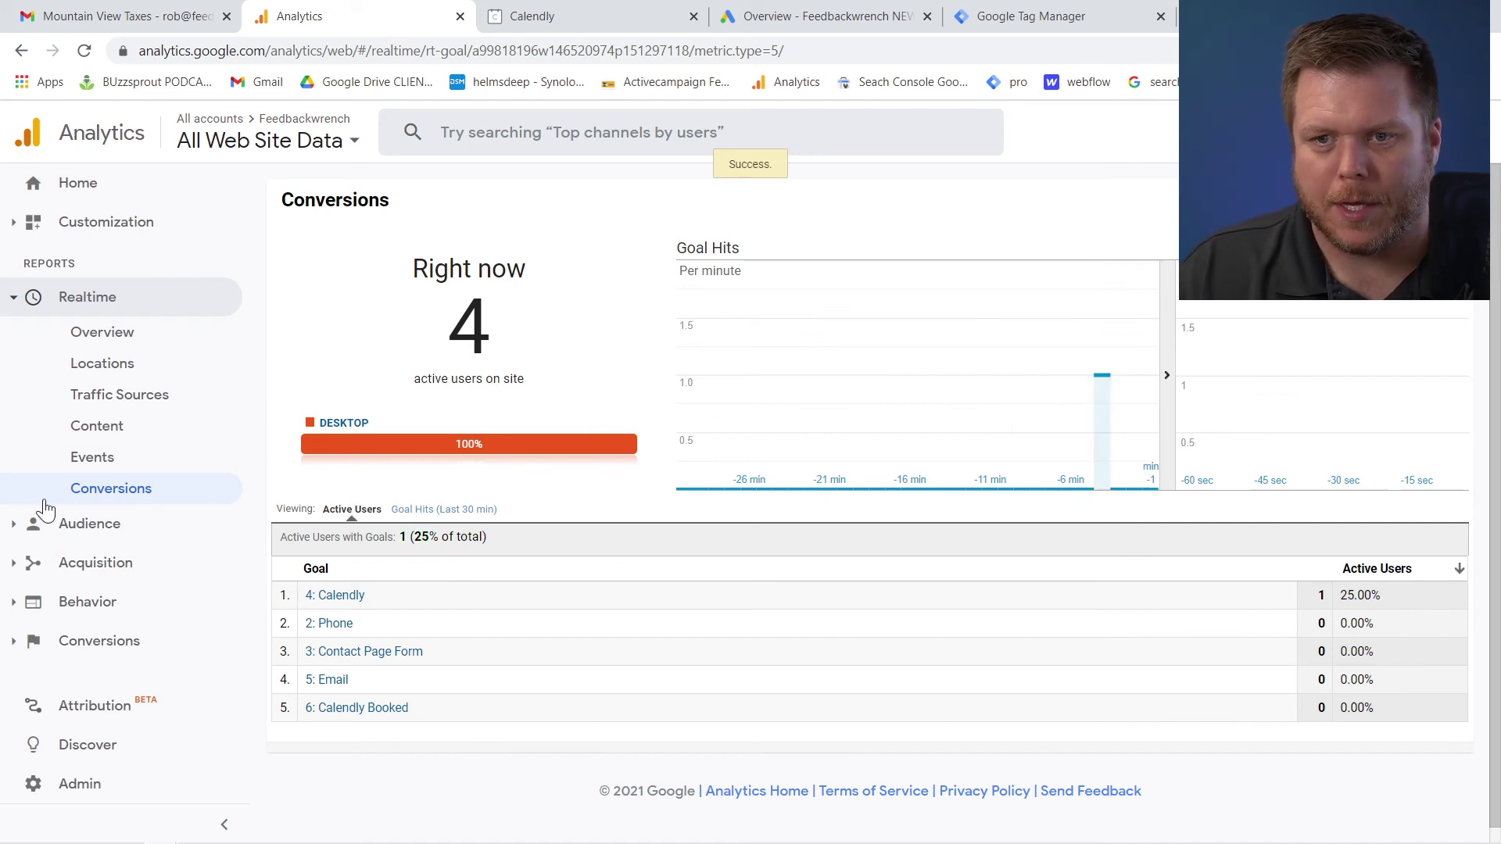
Step: Review the two linked account groups on the Admin Google Ads Linking page, then go back
click(89, 786)
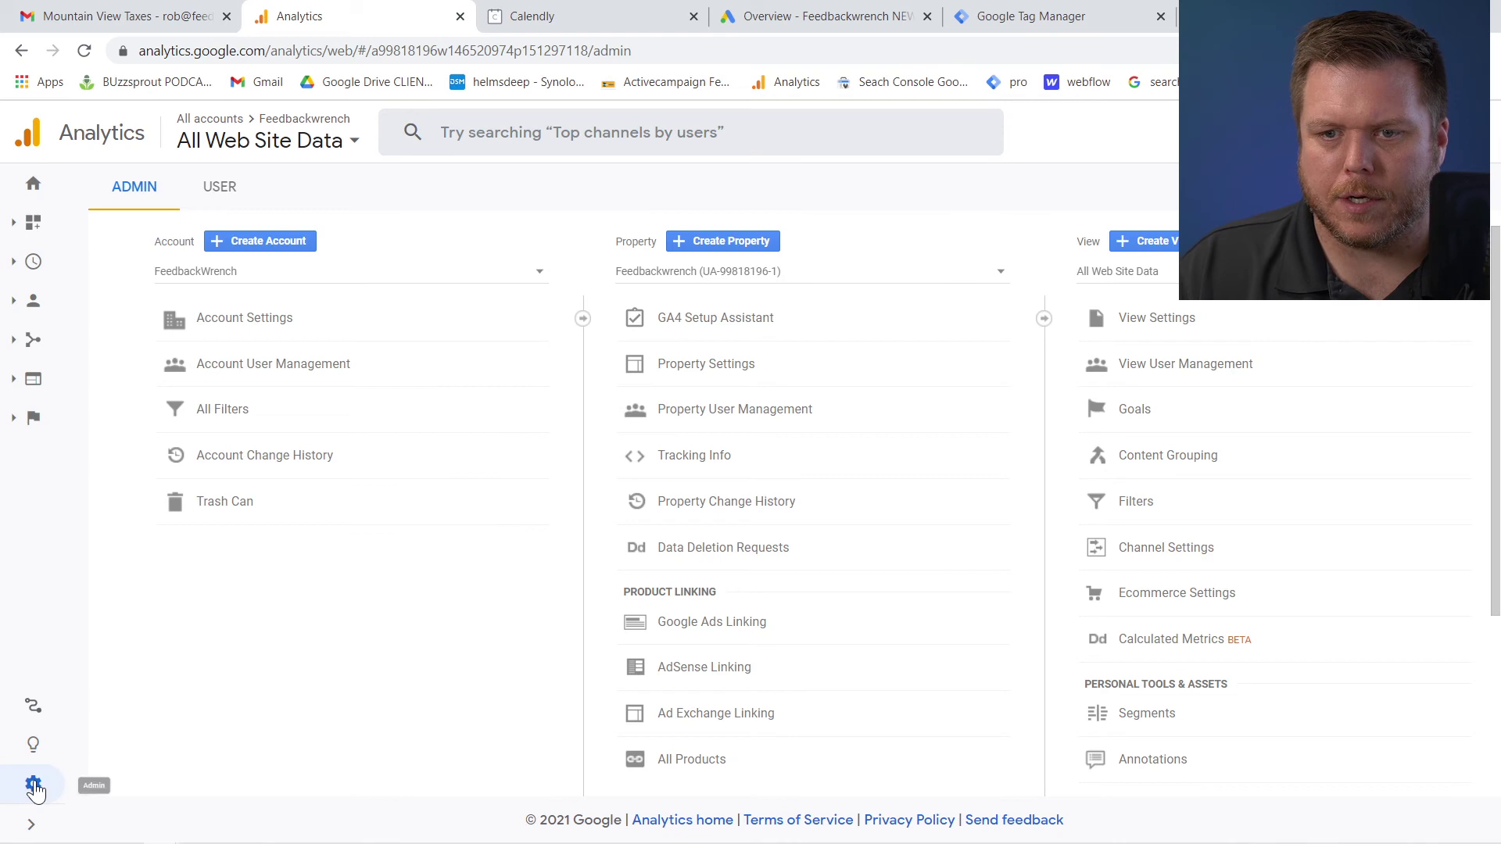
scroll(739, 516, down, 3)
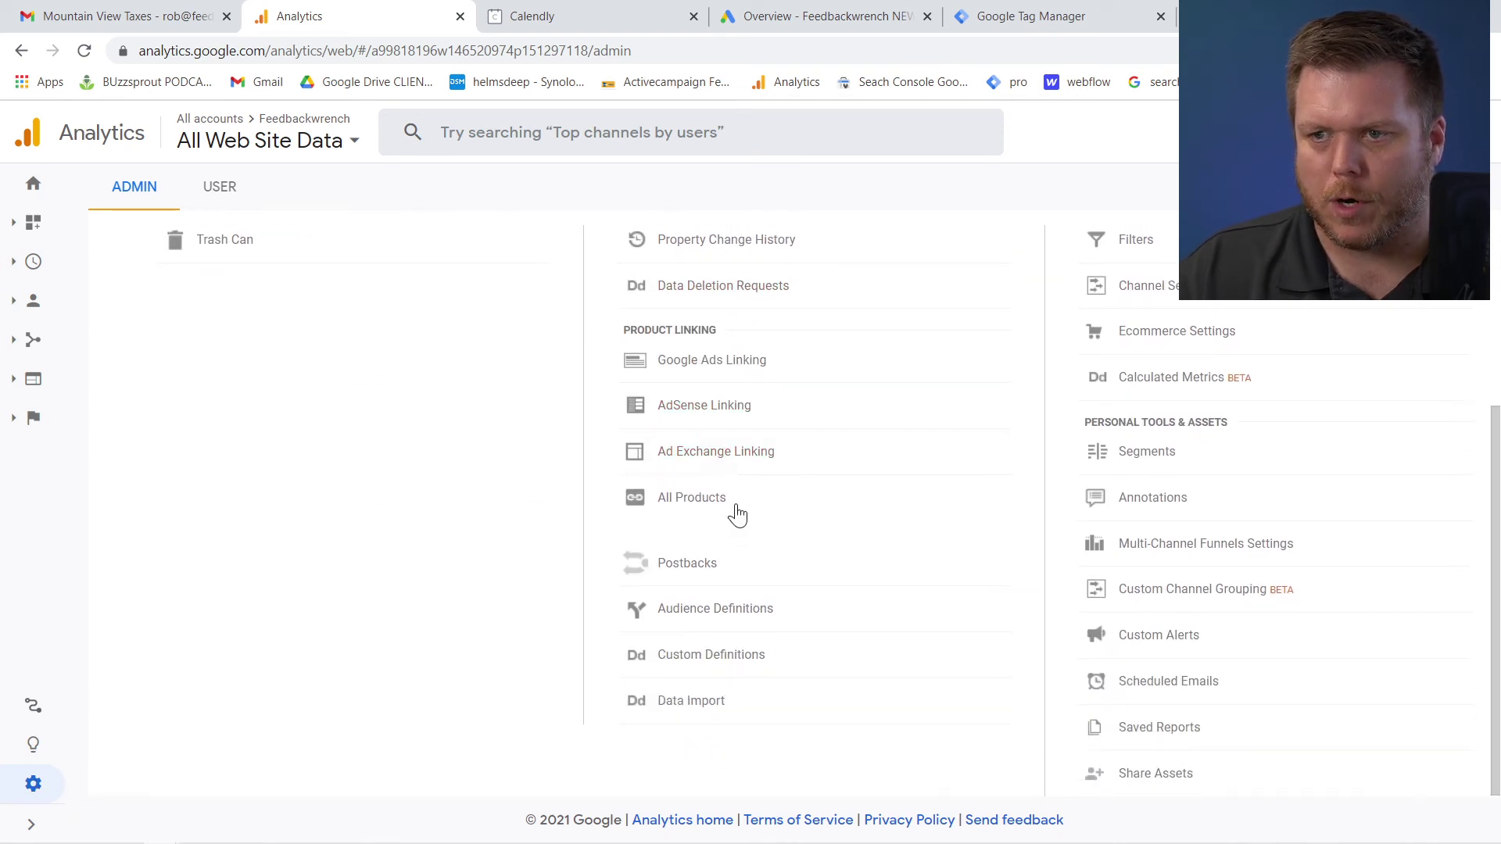
click(756, 361)
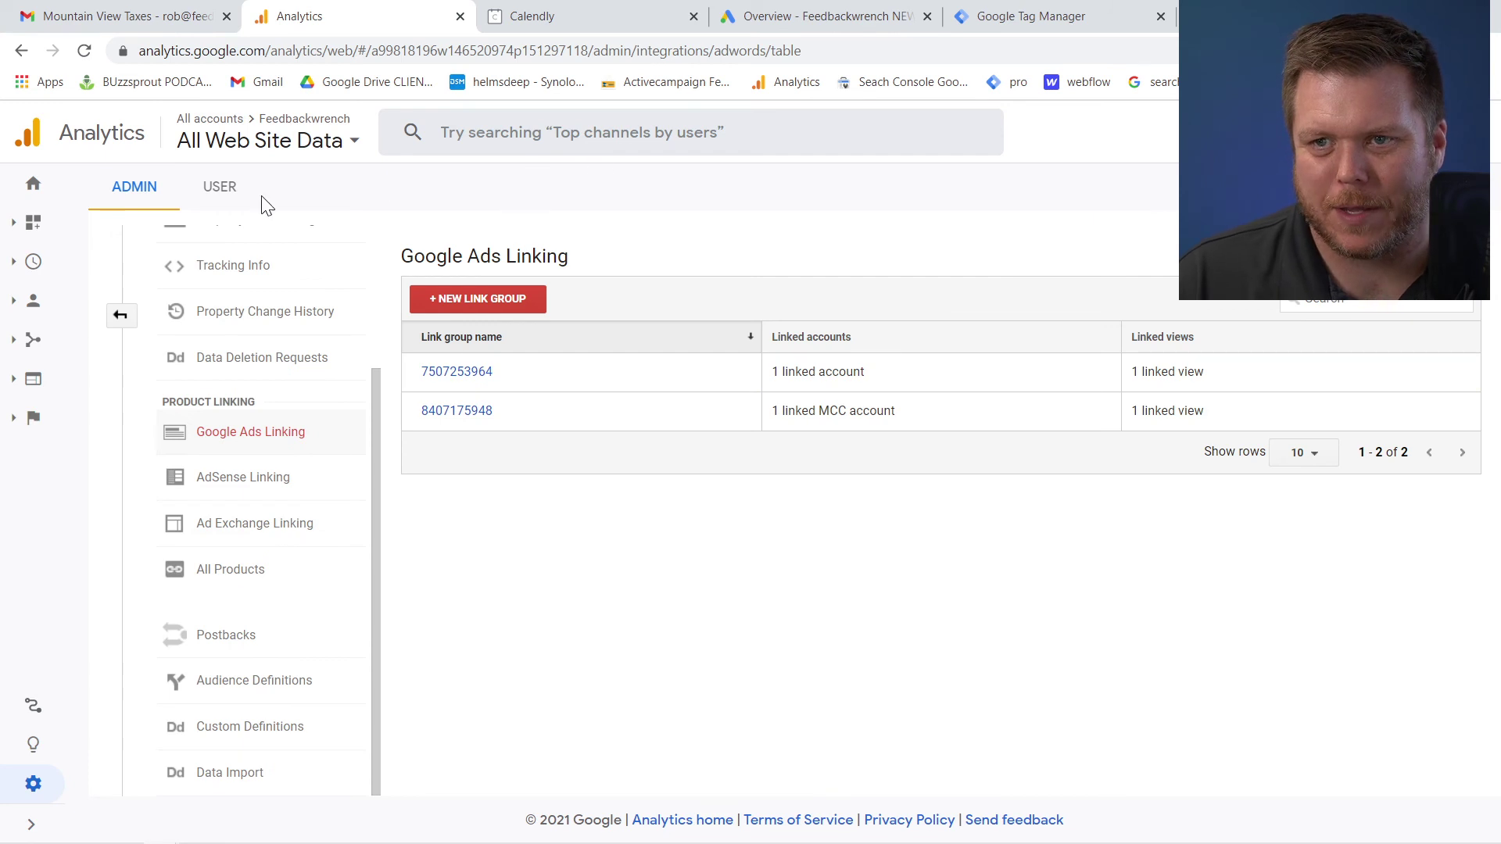
click(120, 315)
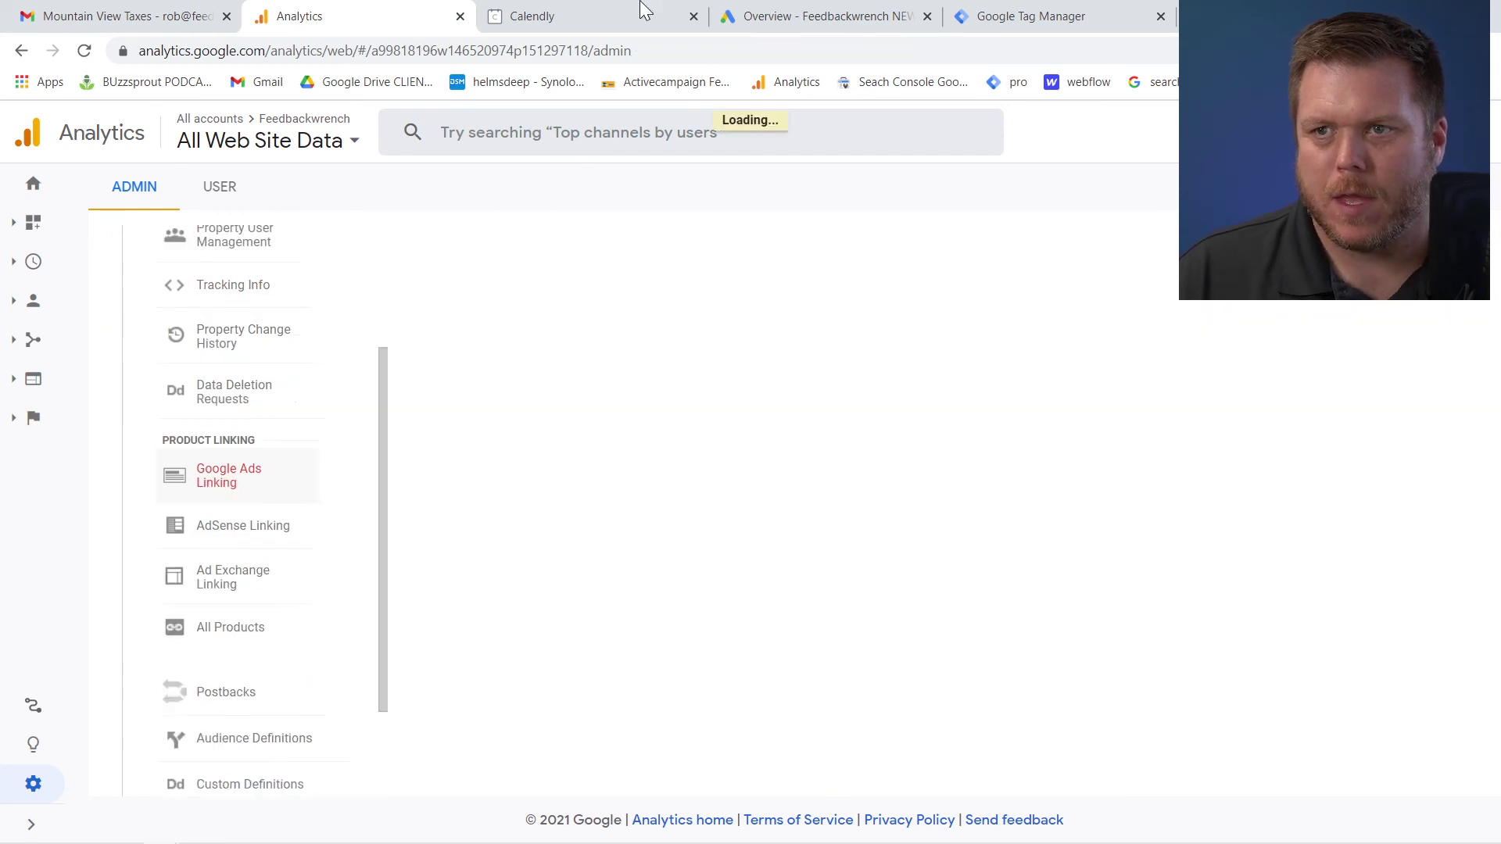
click(810, 13)
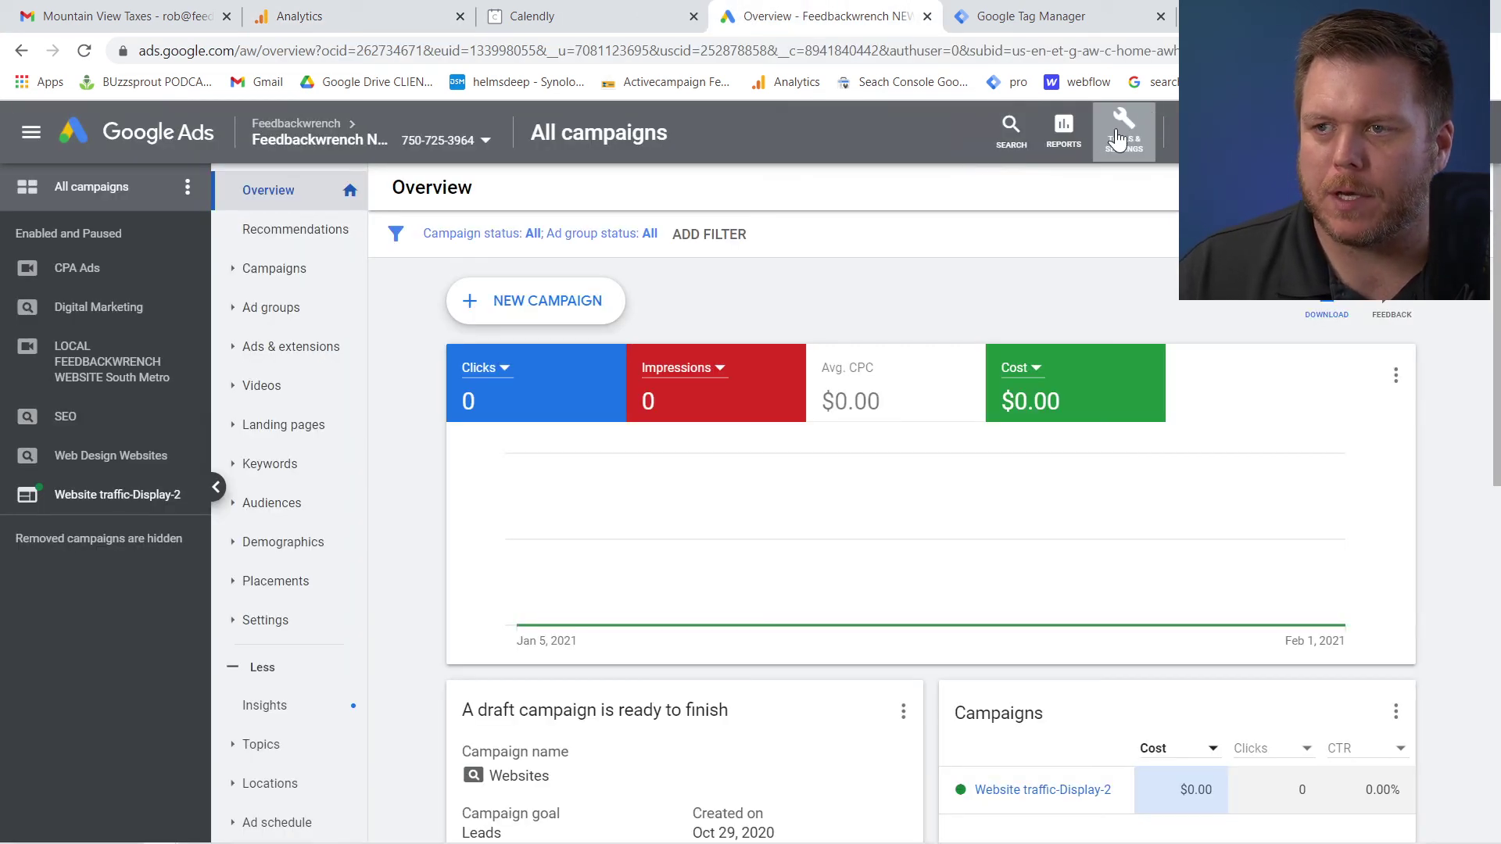
Step: Review the Analytics properties covered by the Google Analytics (UA) link under Linked accounts
click(1118, 139)
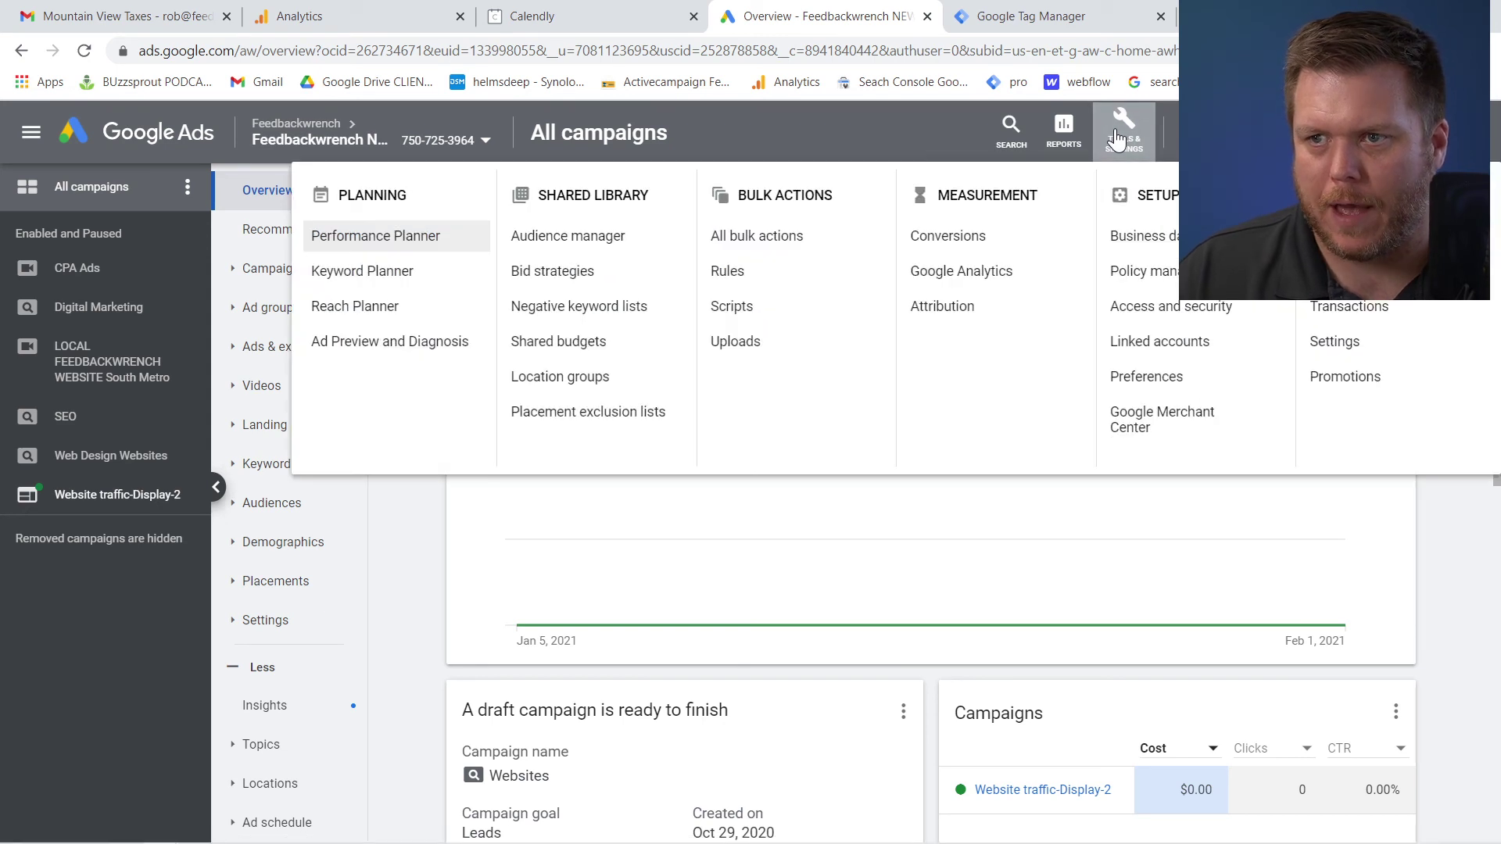
click(1156, 344)
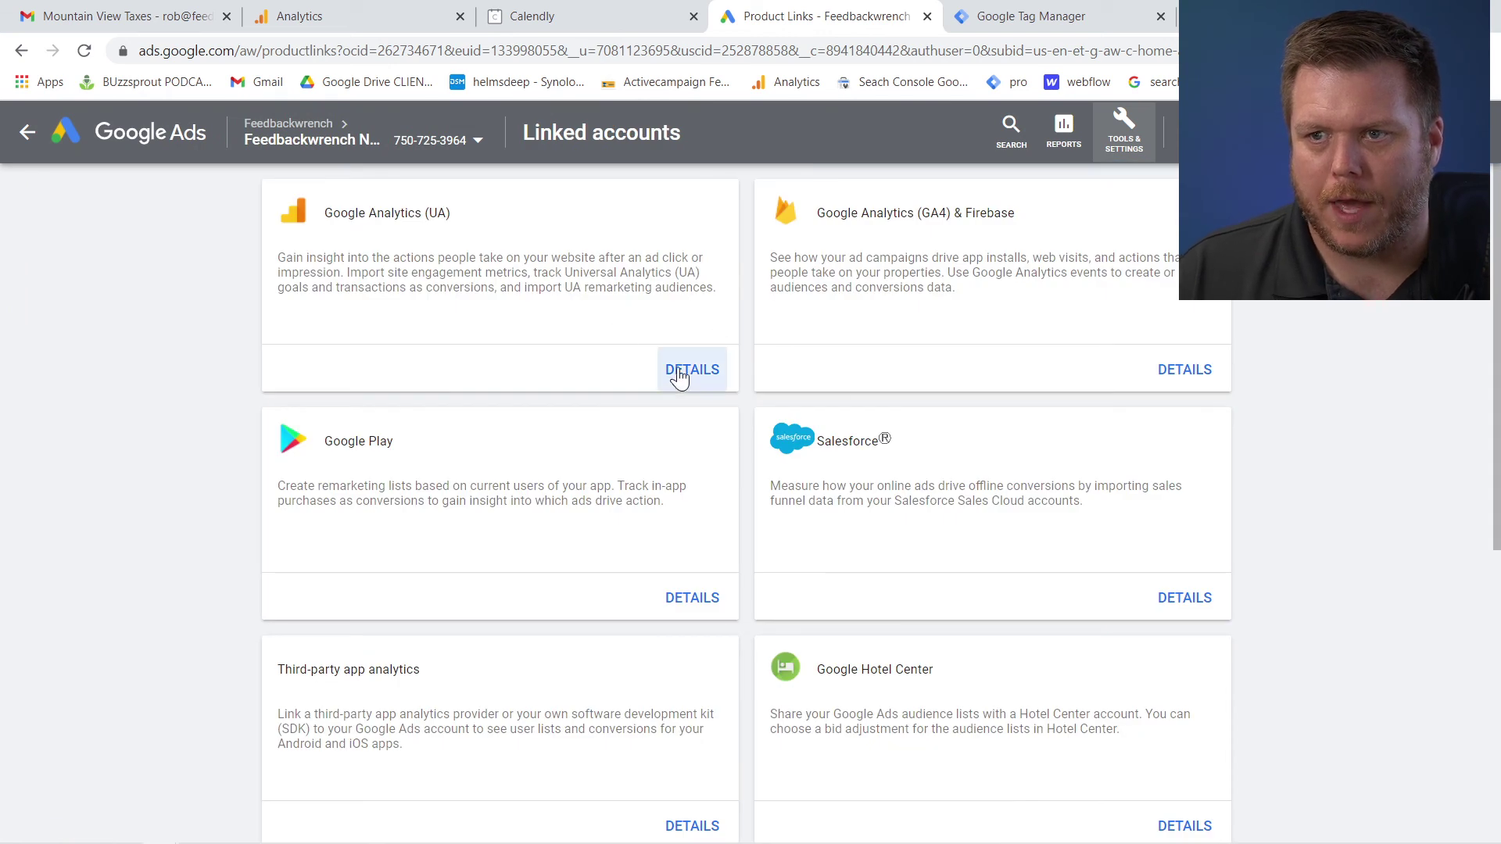
click(688, 371)
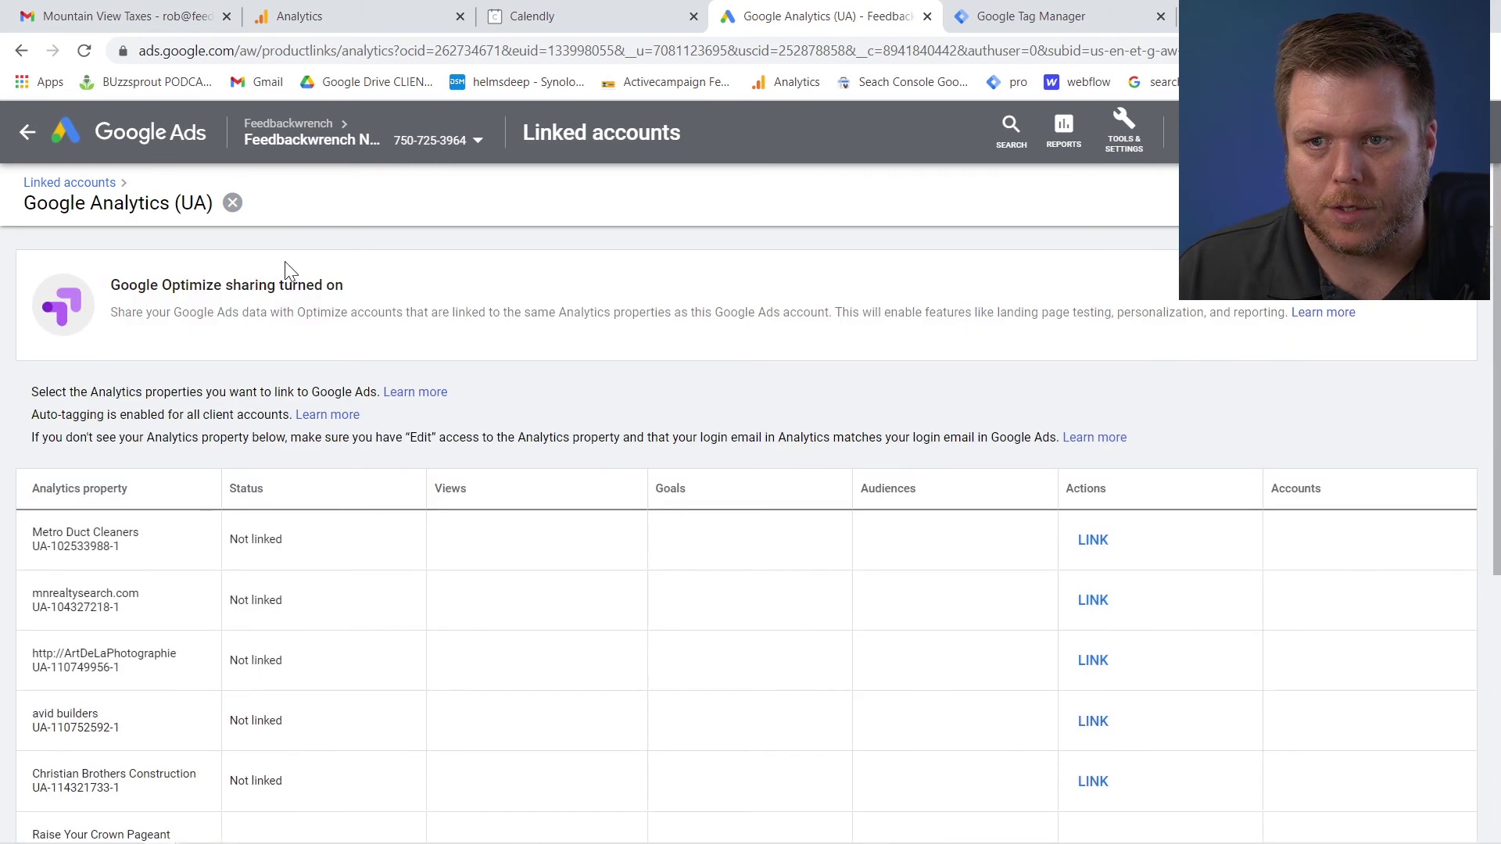
scroll(599, 402, down, 5)
scroll(602, 402, up, 5)
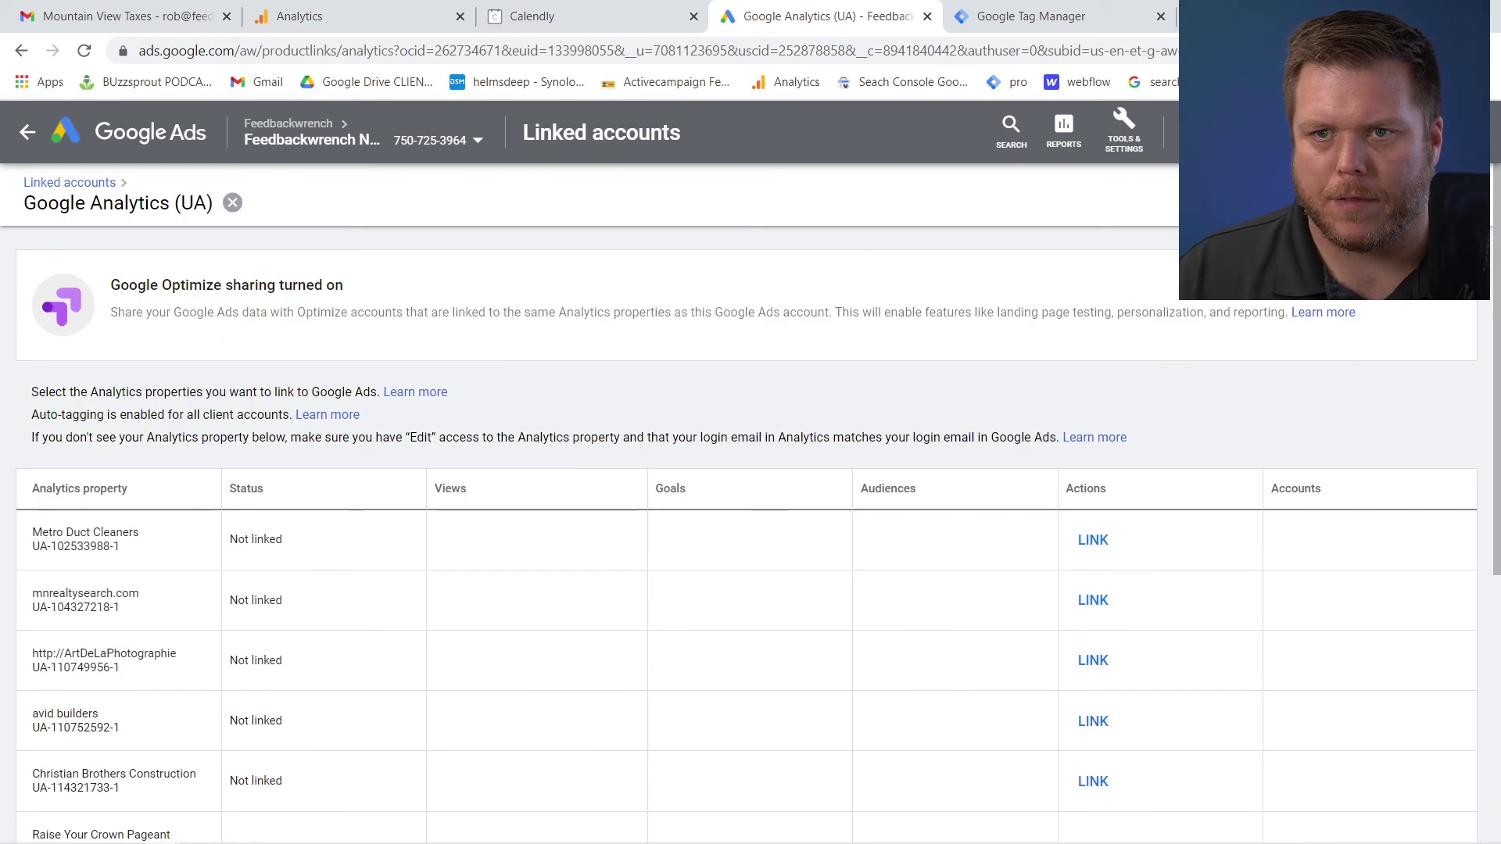
click(37, 139)
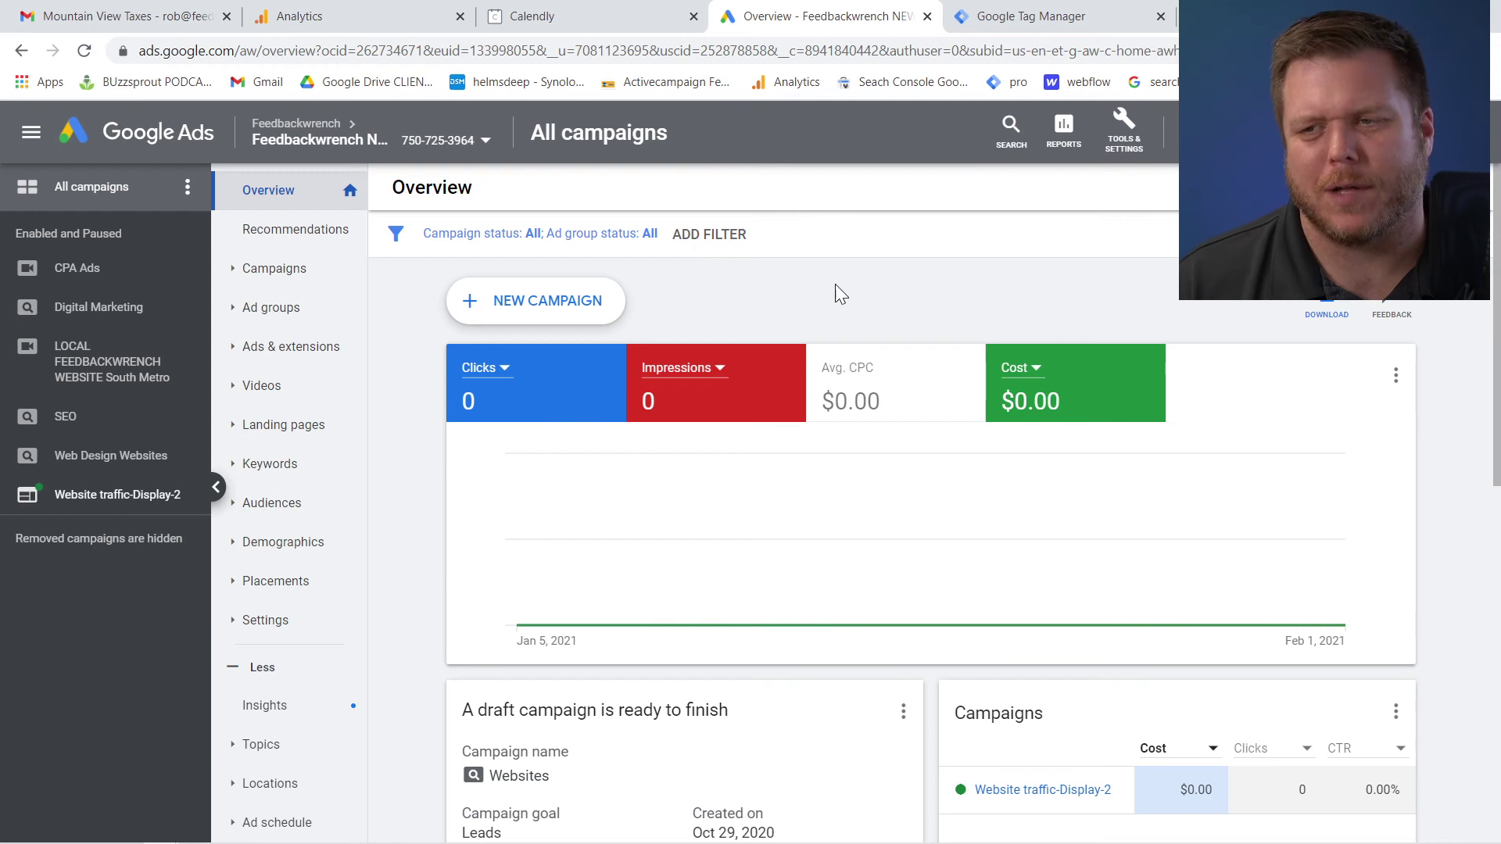
click(1126, 138)
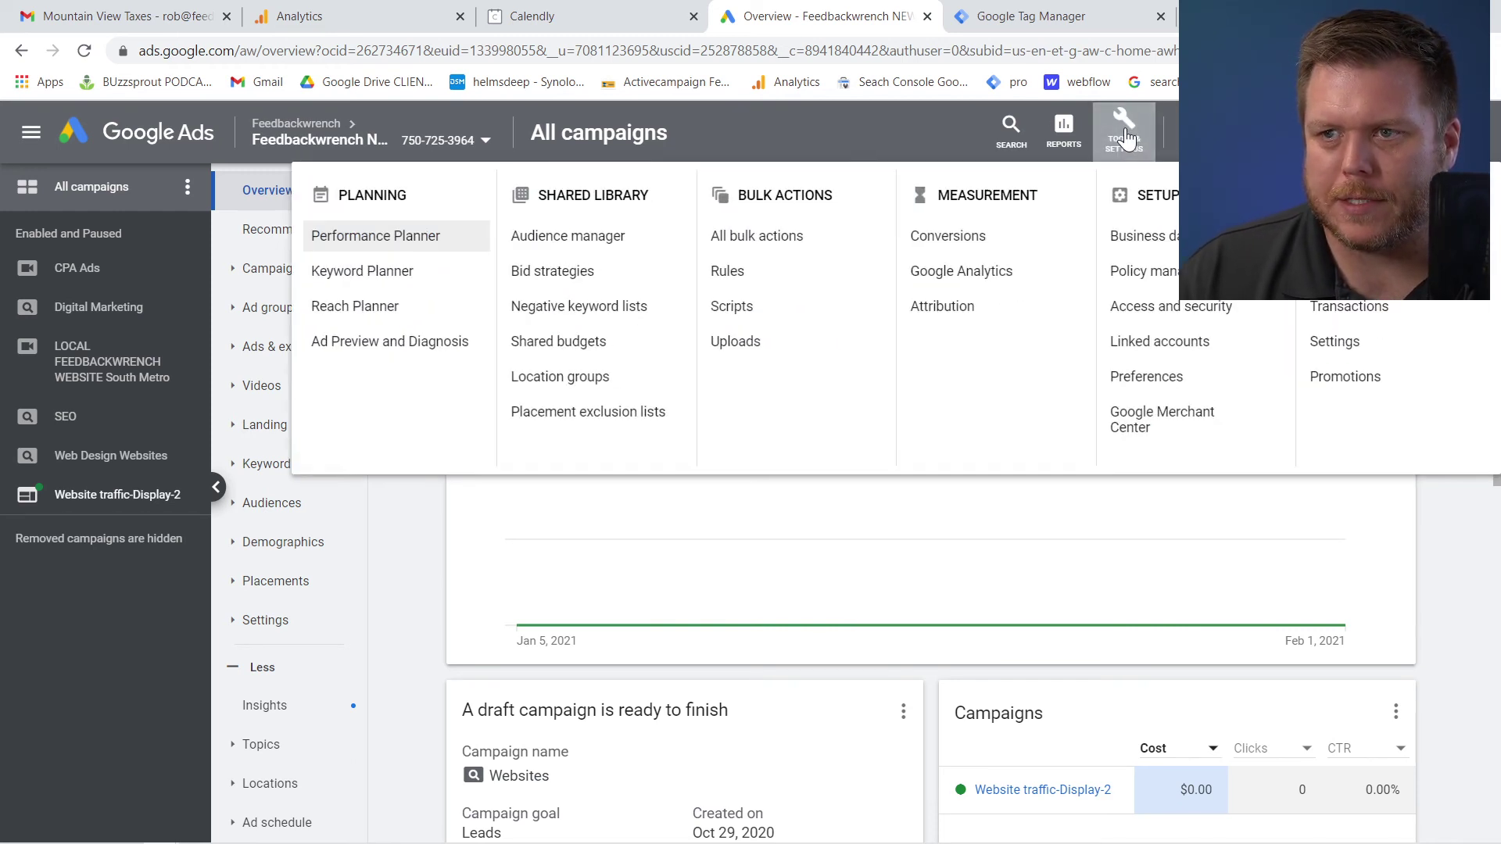
click(934, 247)
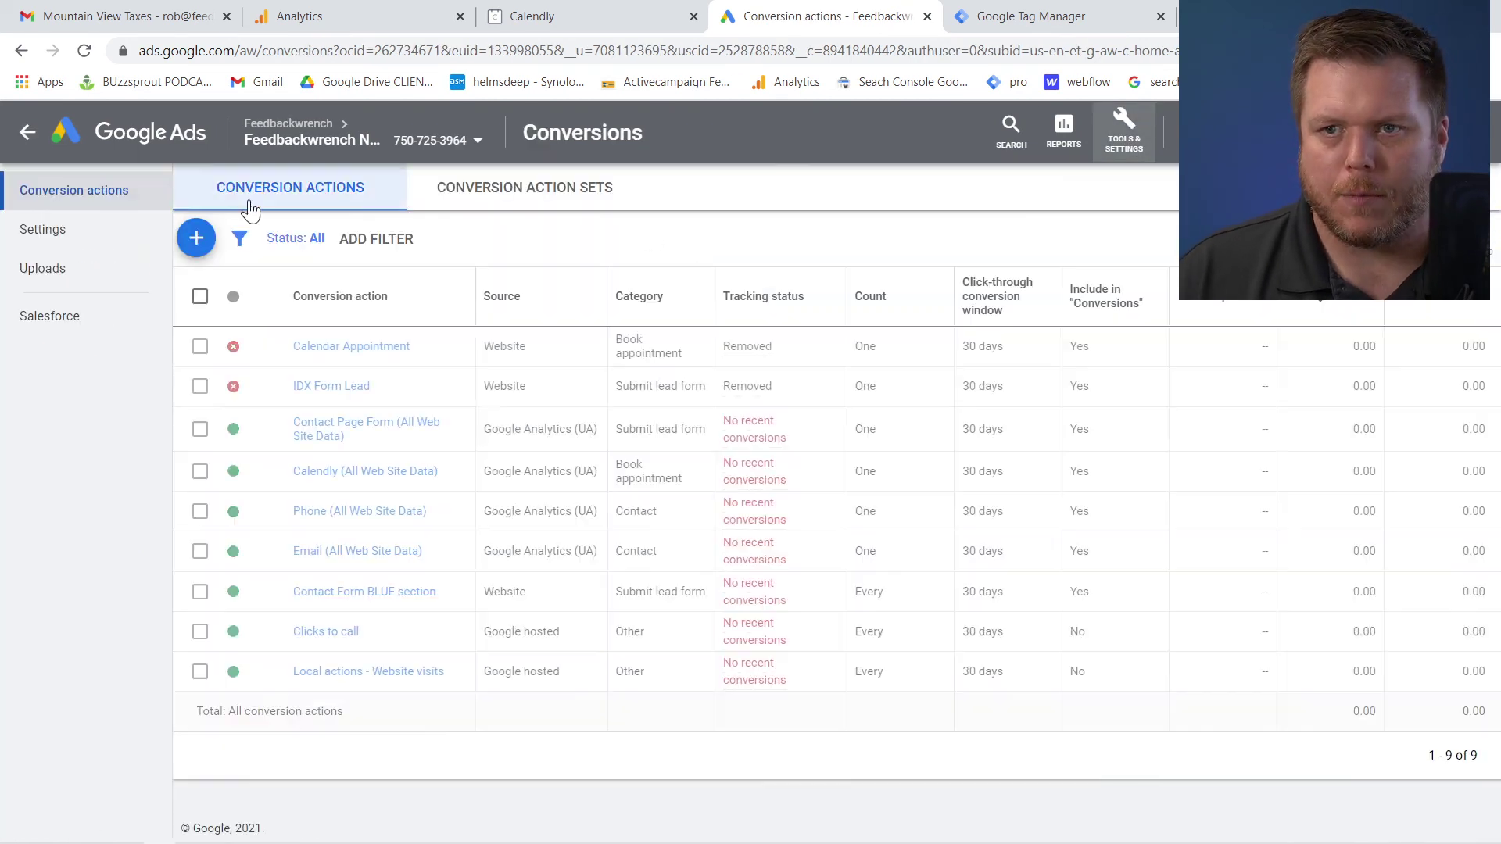
click(196, 238)
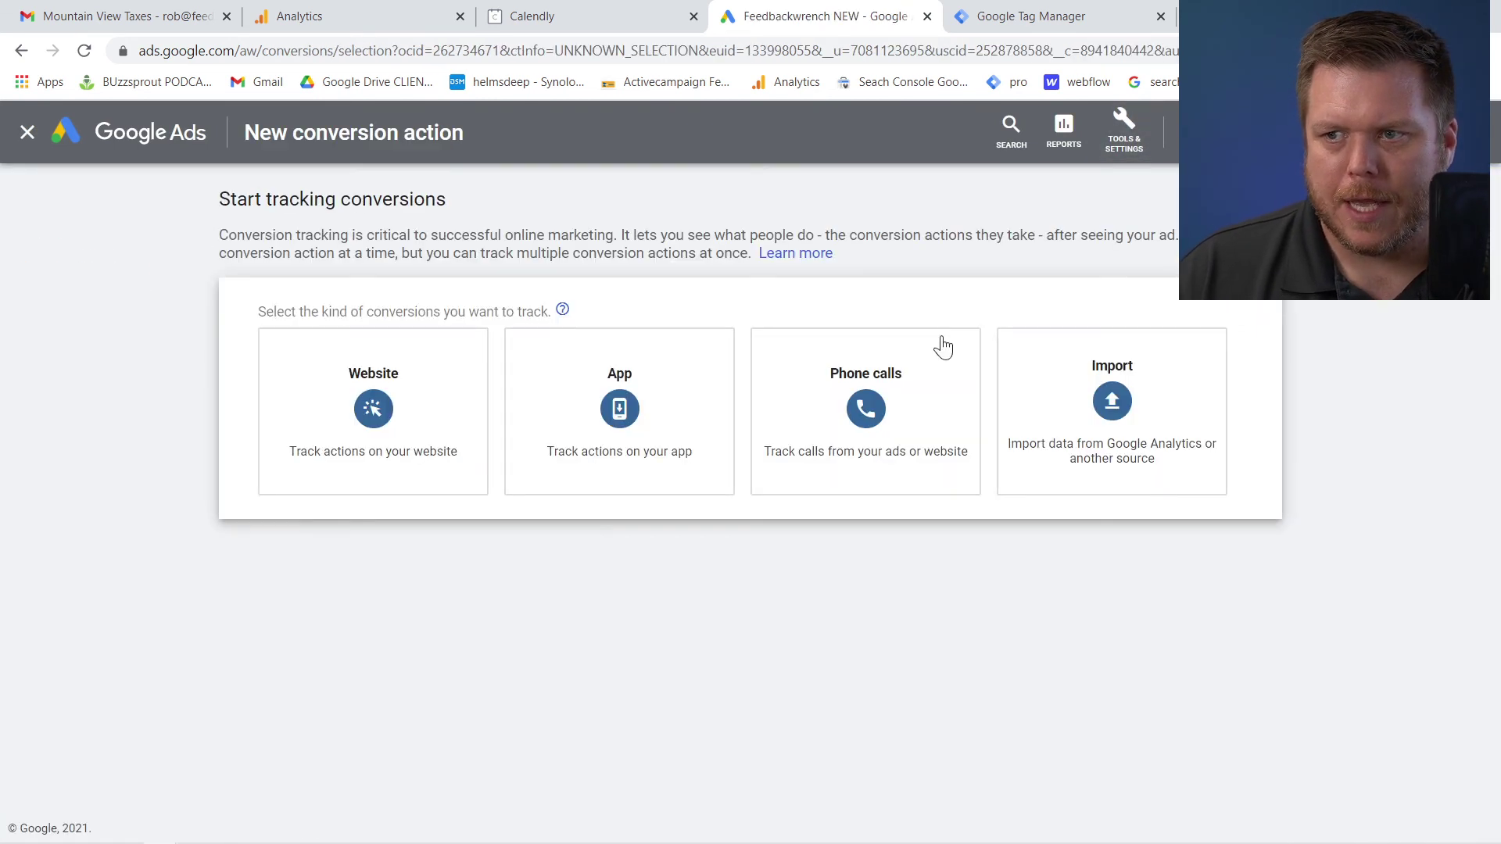
click(1133, 428)
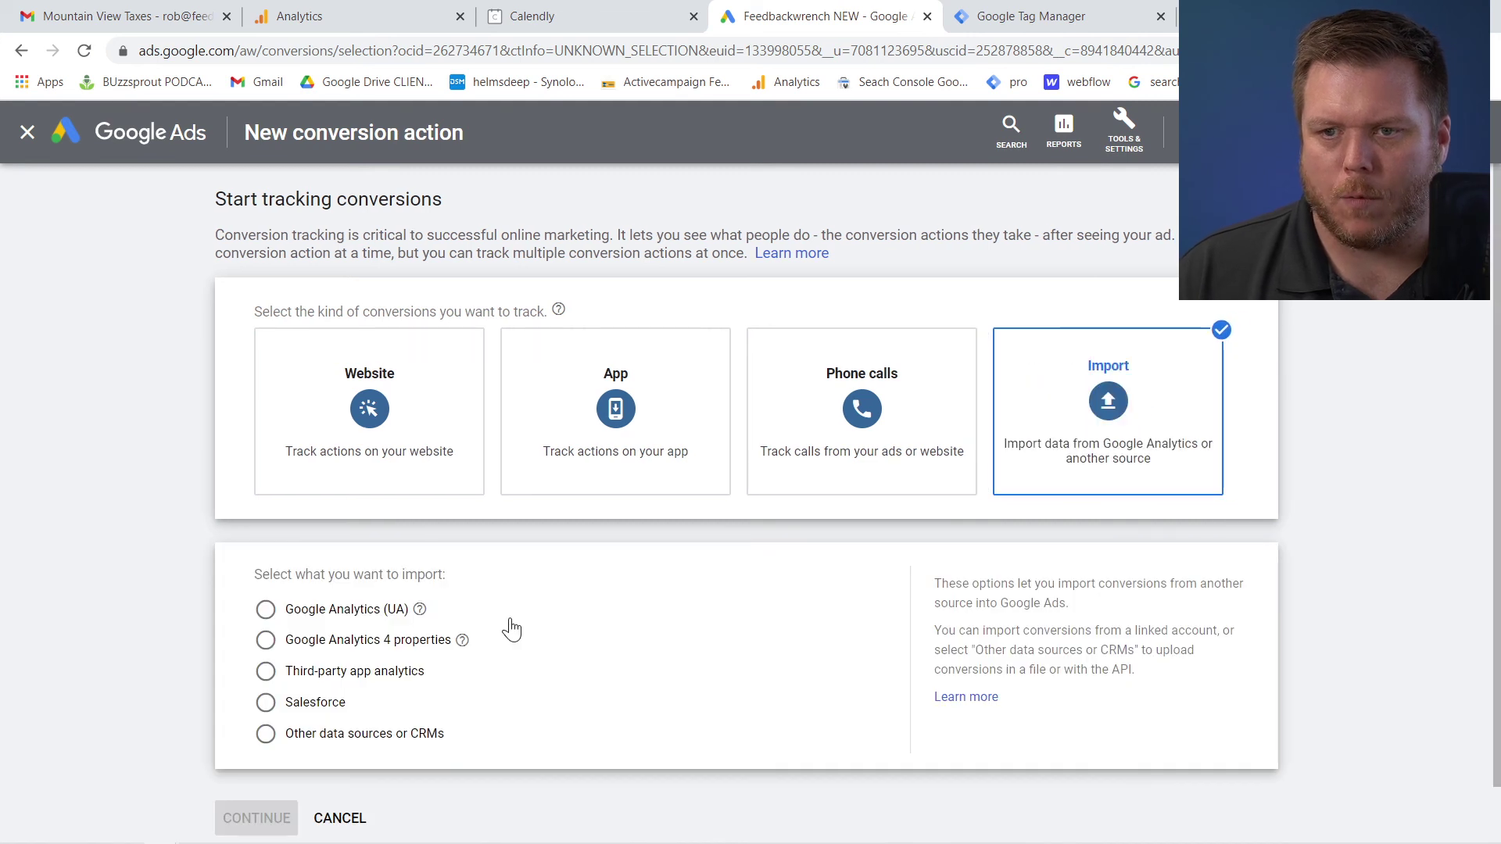
click(326, 614)
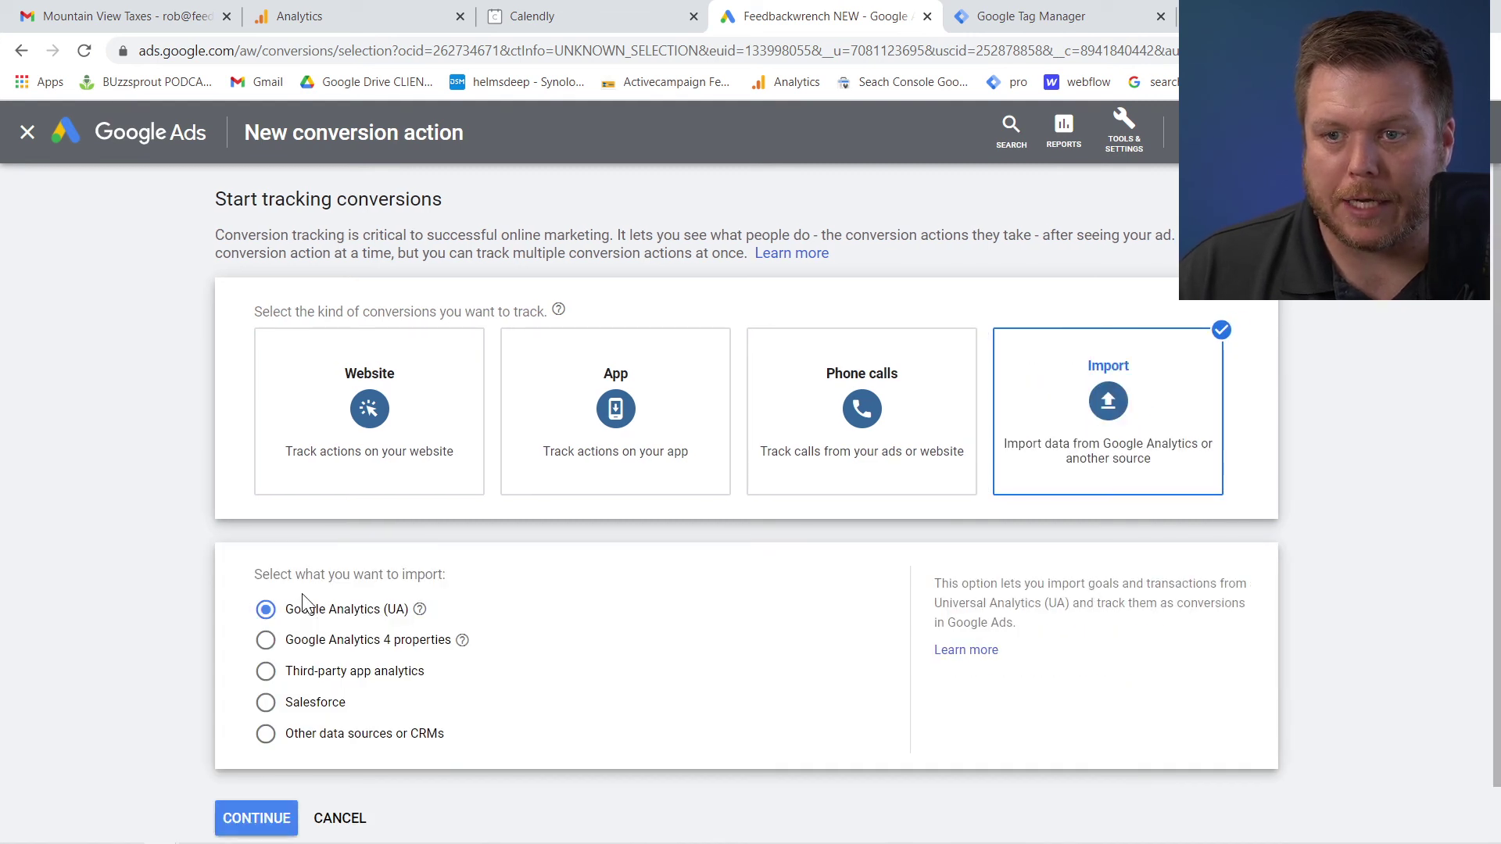
scroll(303, 607, down, 2)
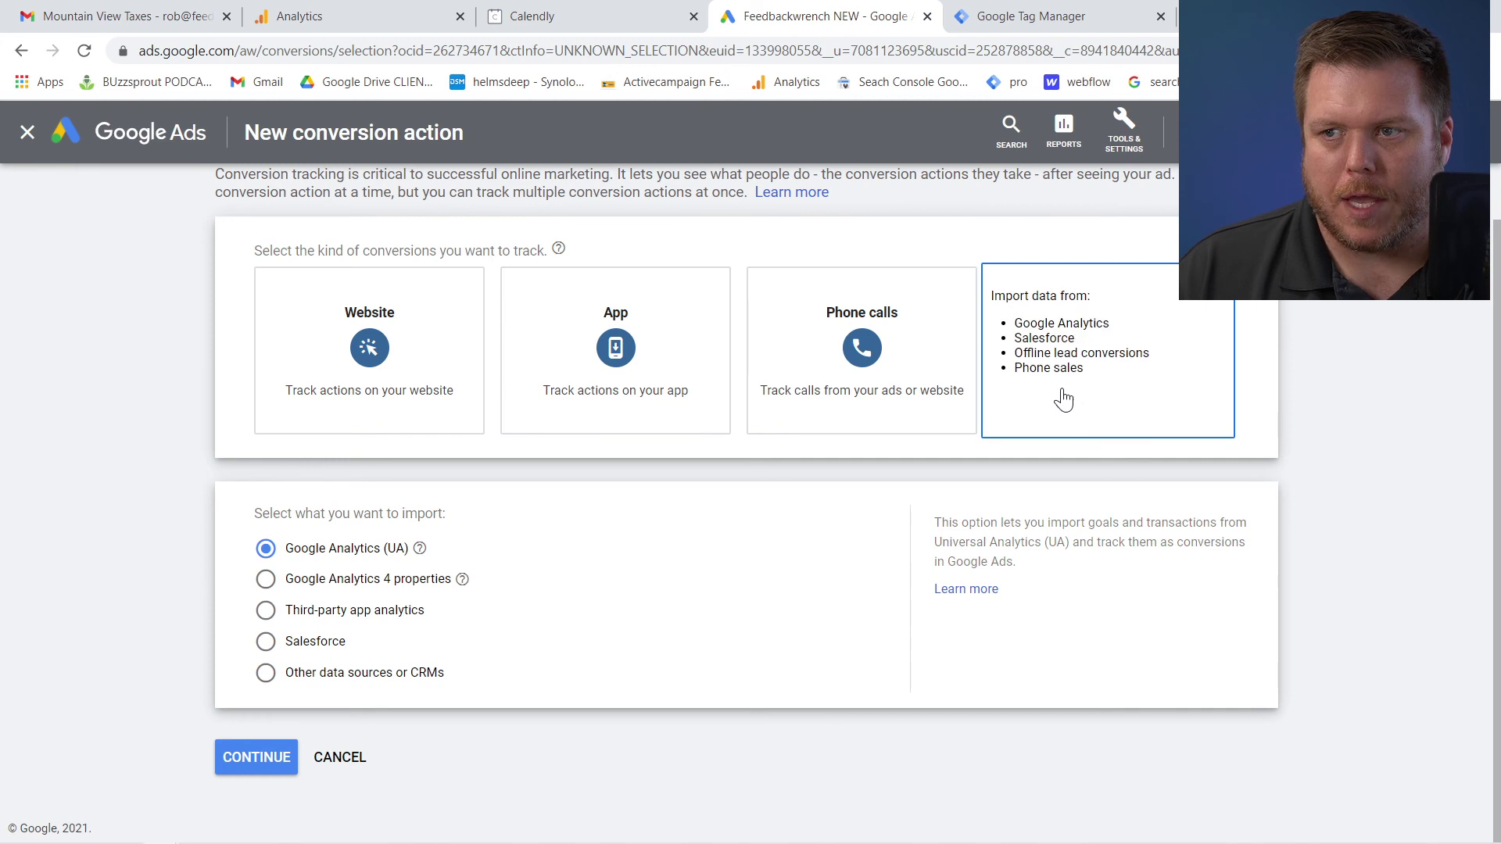
click(245, 771)
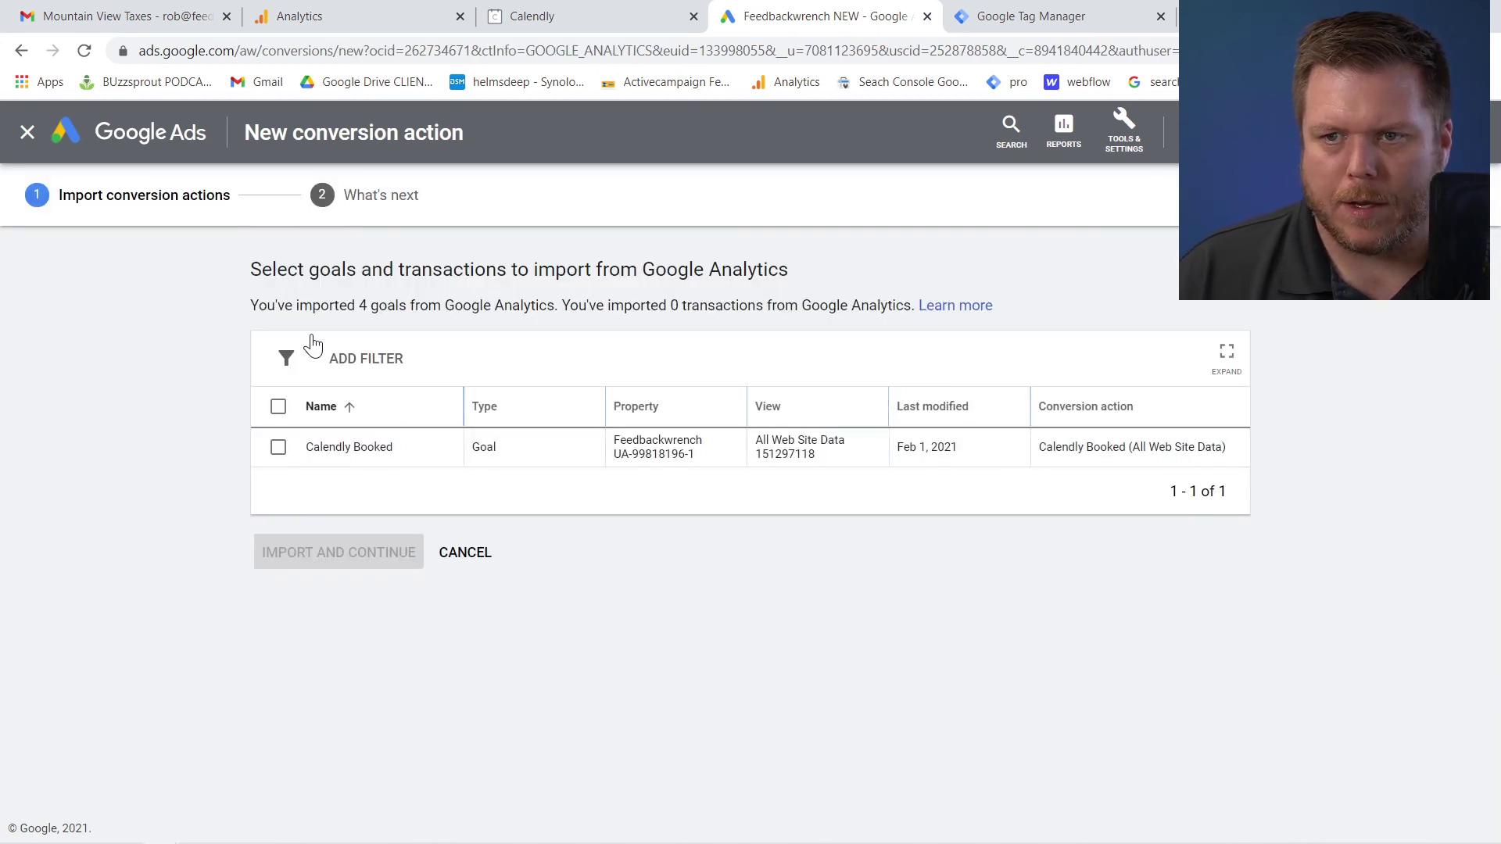
click(279, 452)
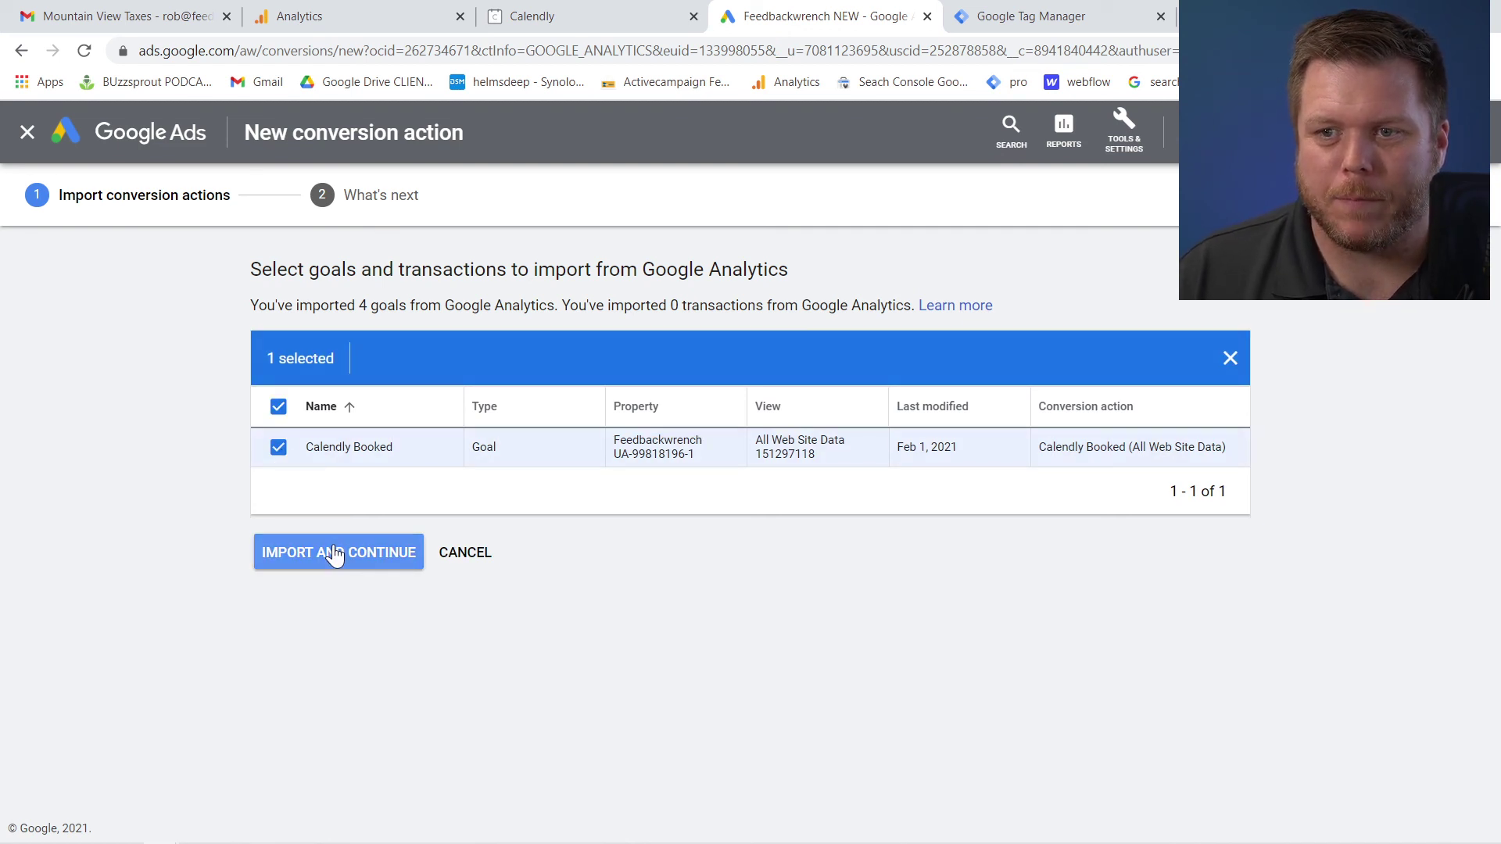
click(466, 554)
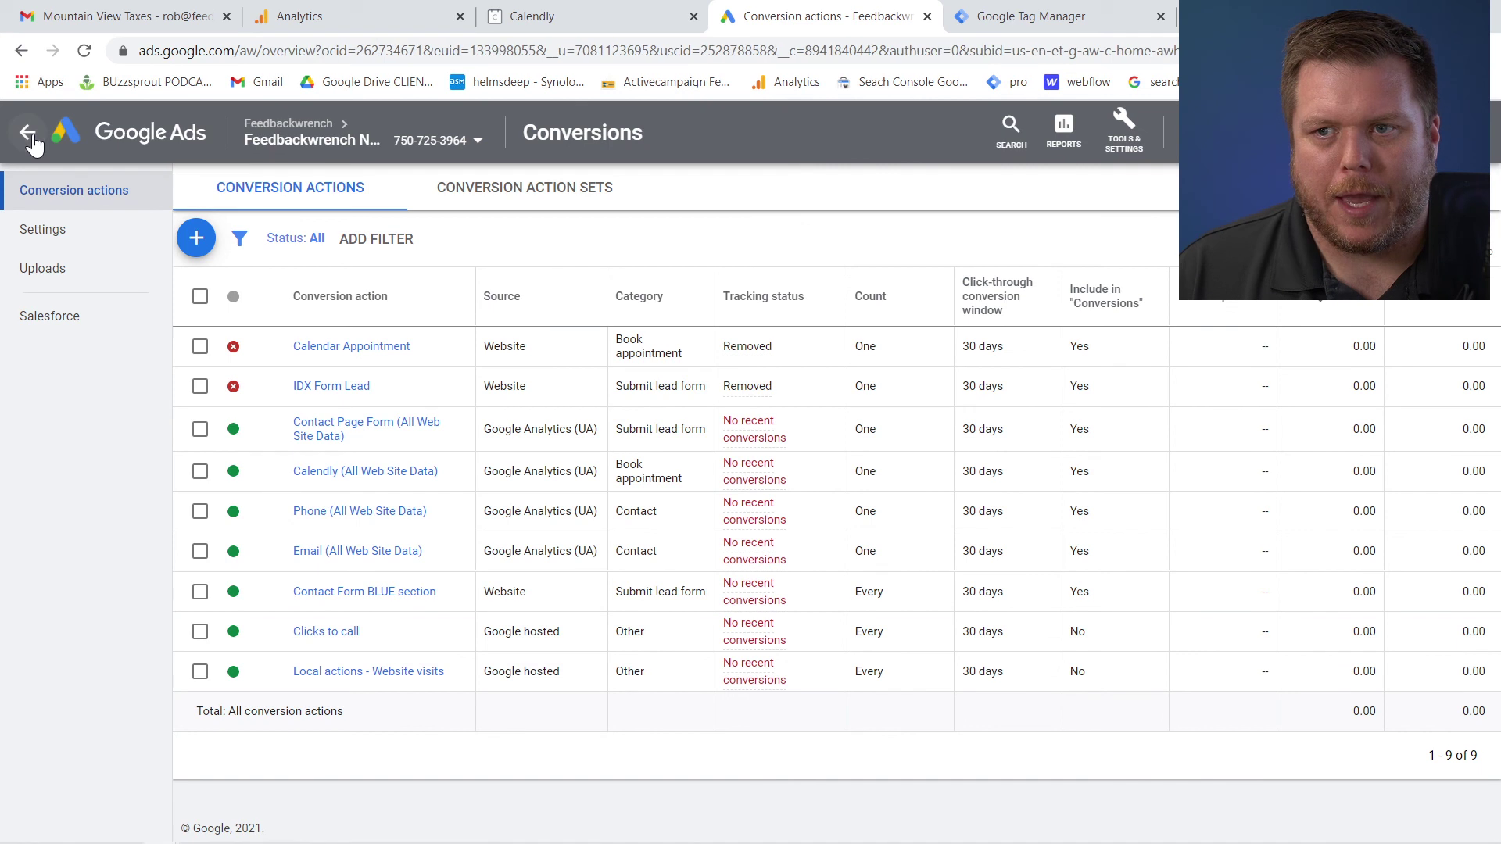
click(28, 135)
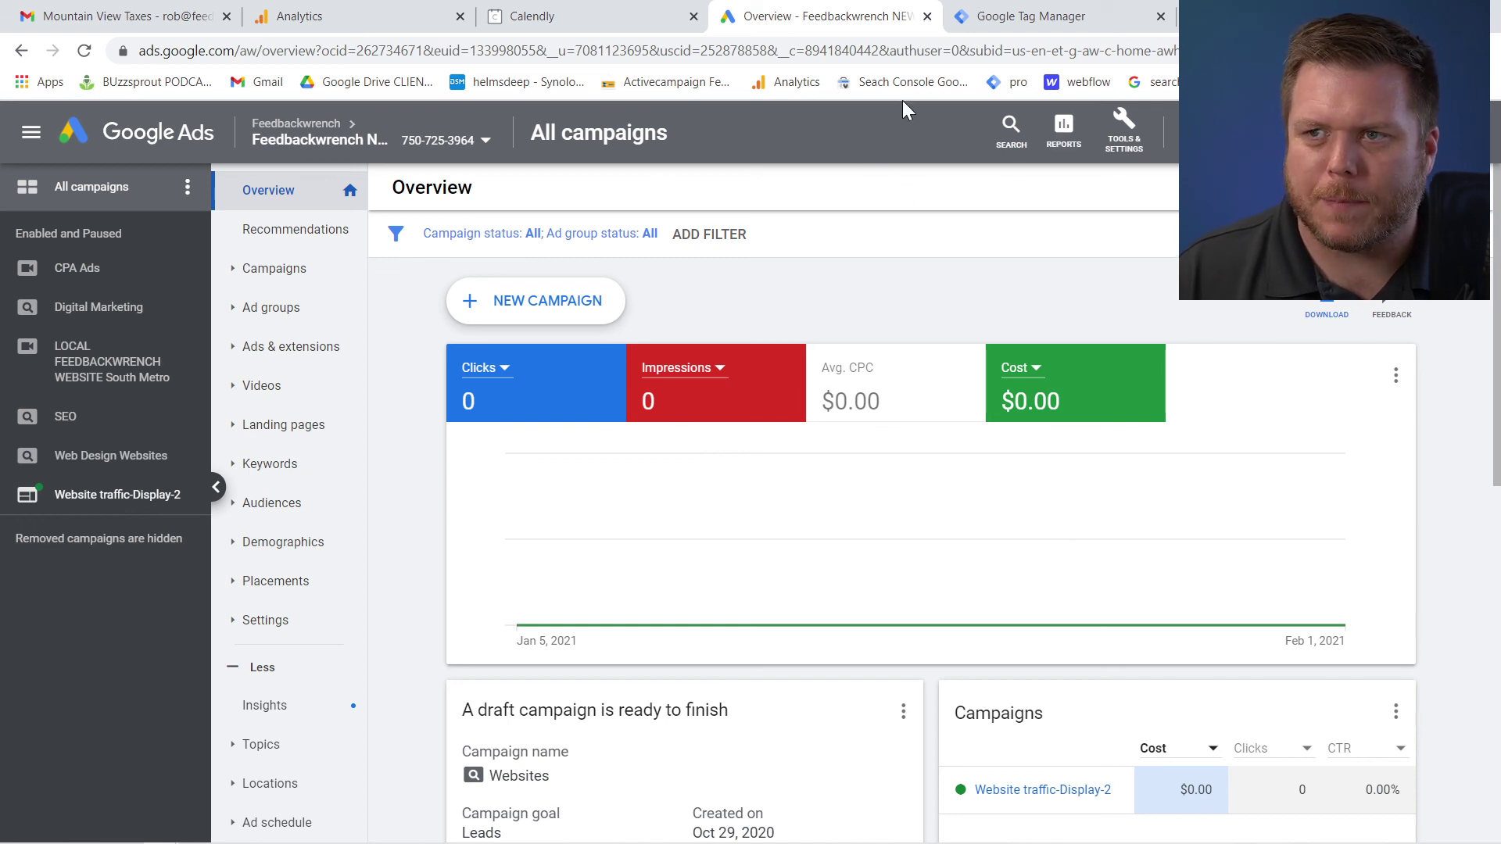
click(617, 11)
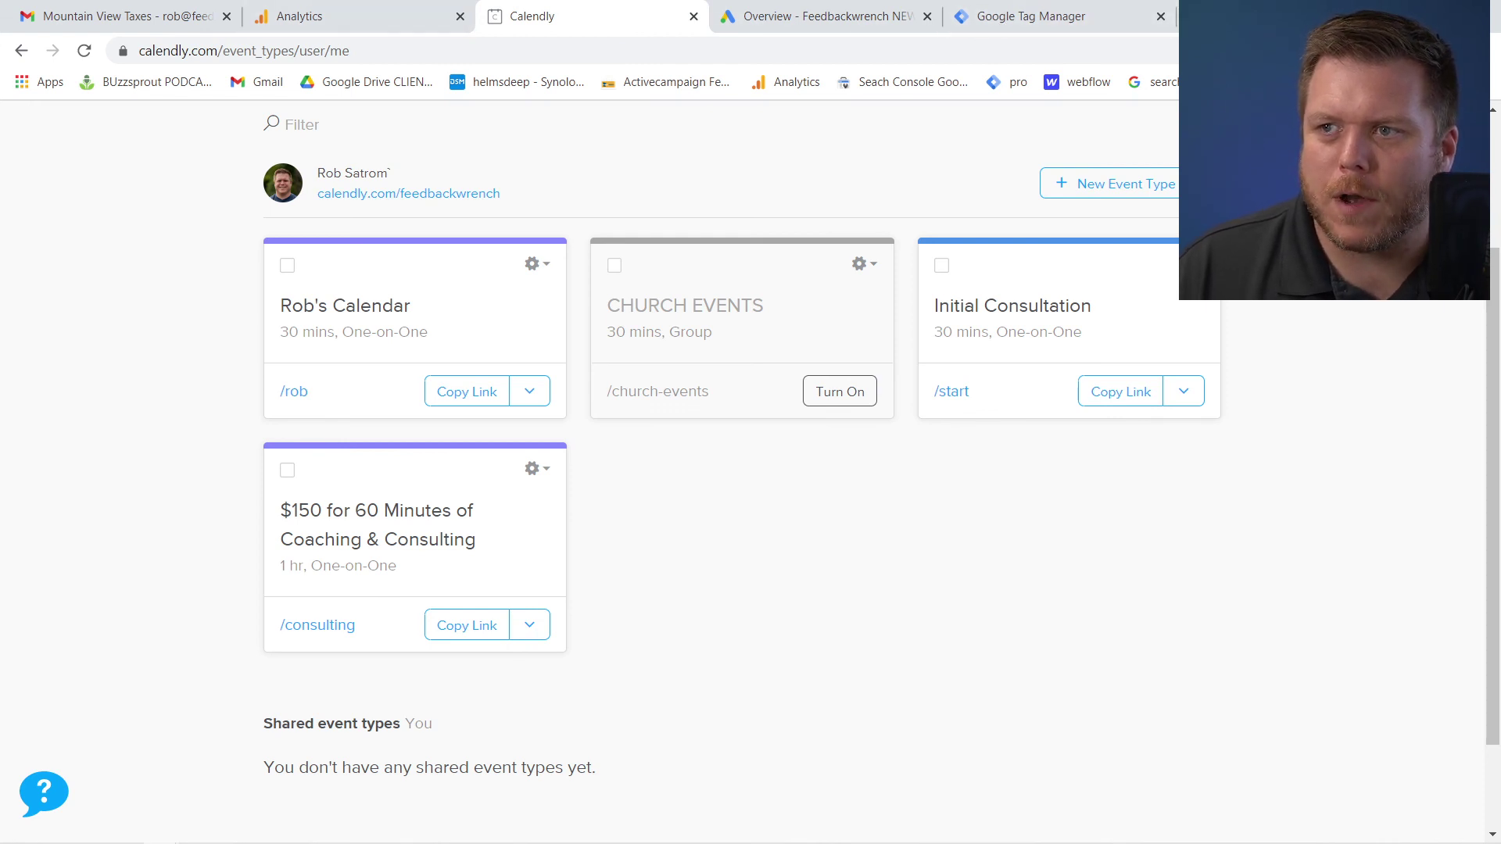
Step: Load feedbackwrench.com in a new tab and go to its Schedule a Consult page
click(1190, 15)
key(ctrl+l)
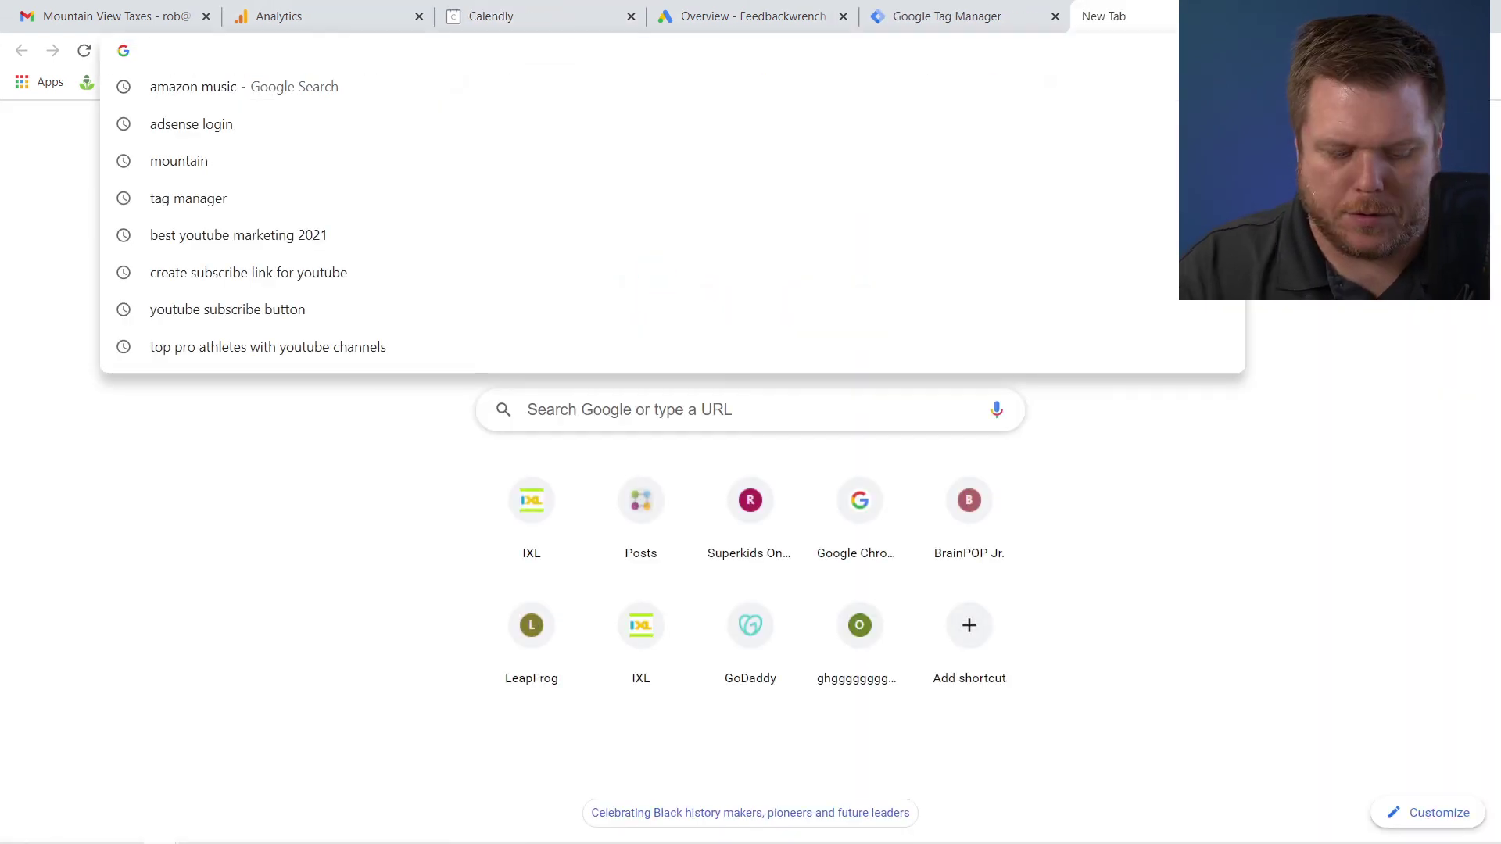
text(fee)
key(Return)
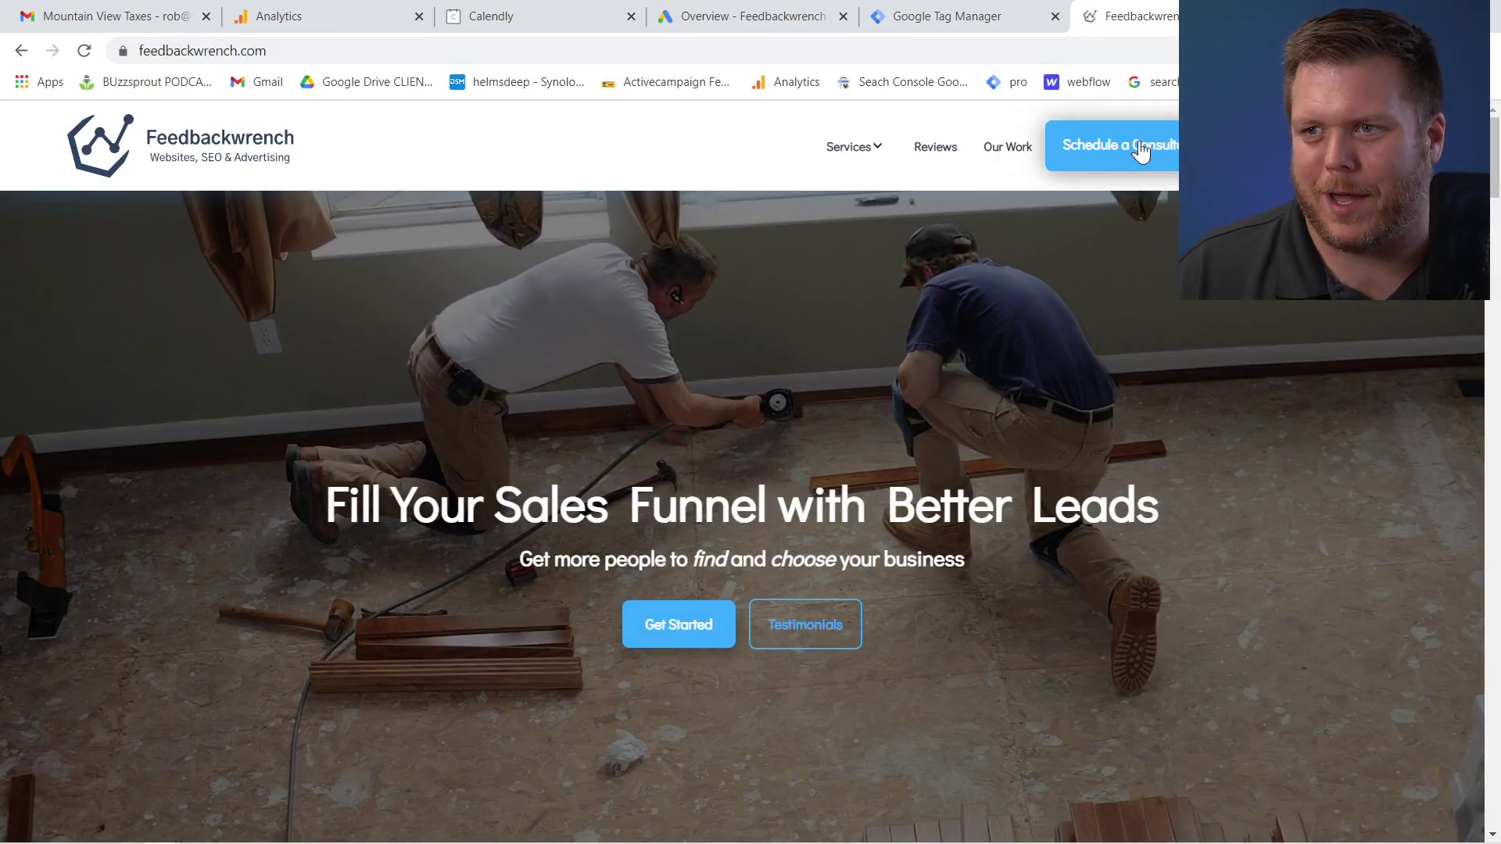
click(1139, 145)
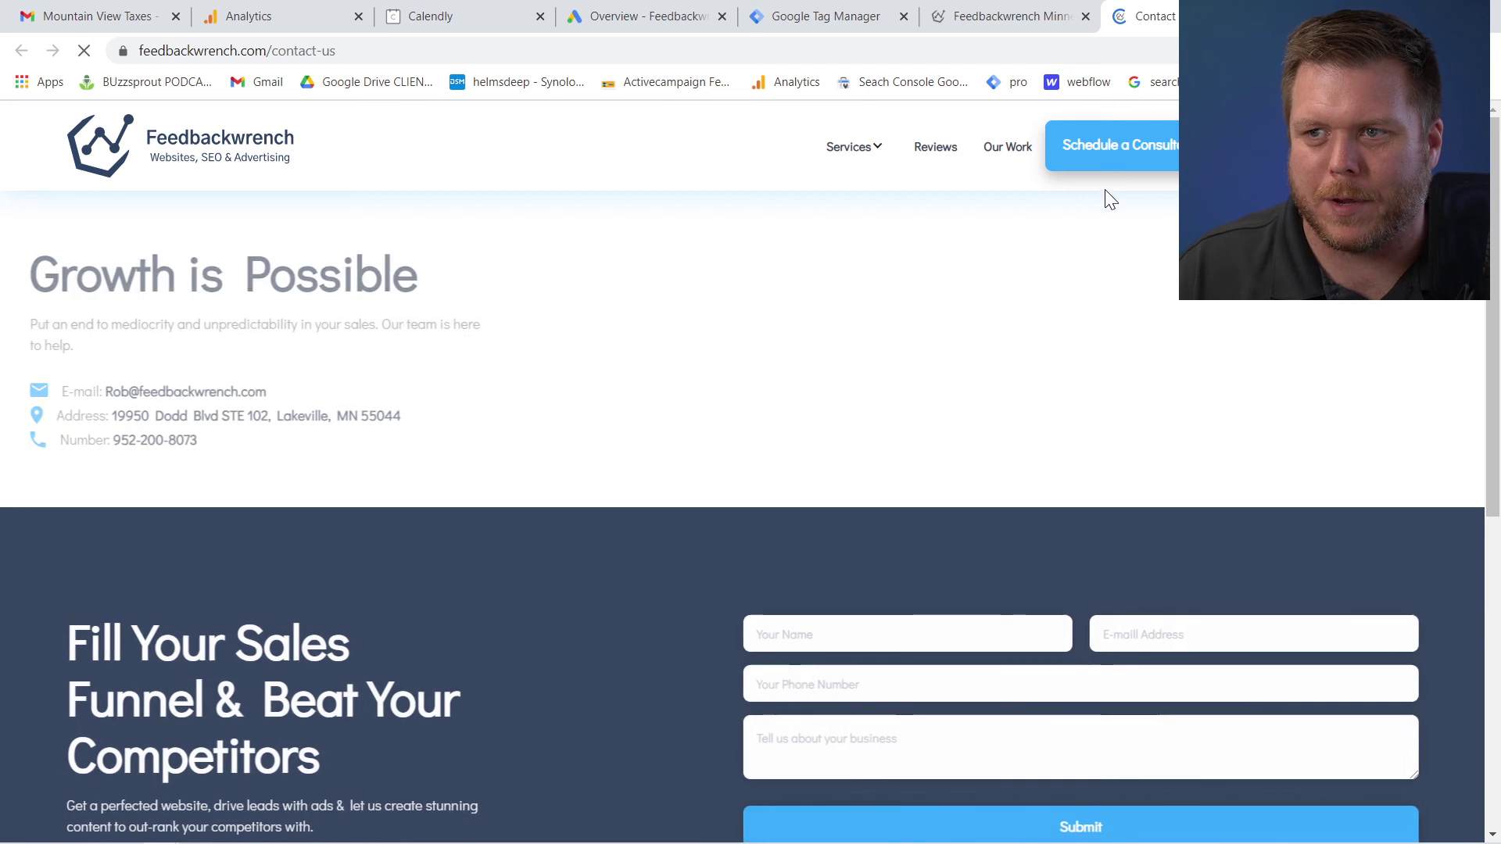
Step: Copy the contact page's phone-number link address and paste it into a new tab
click(192, 441)
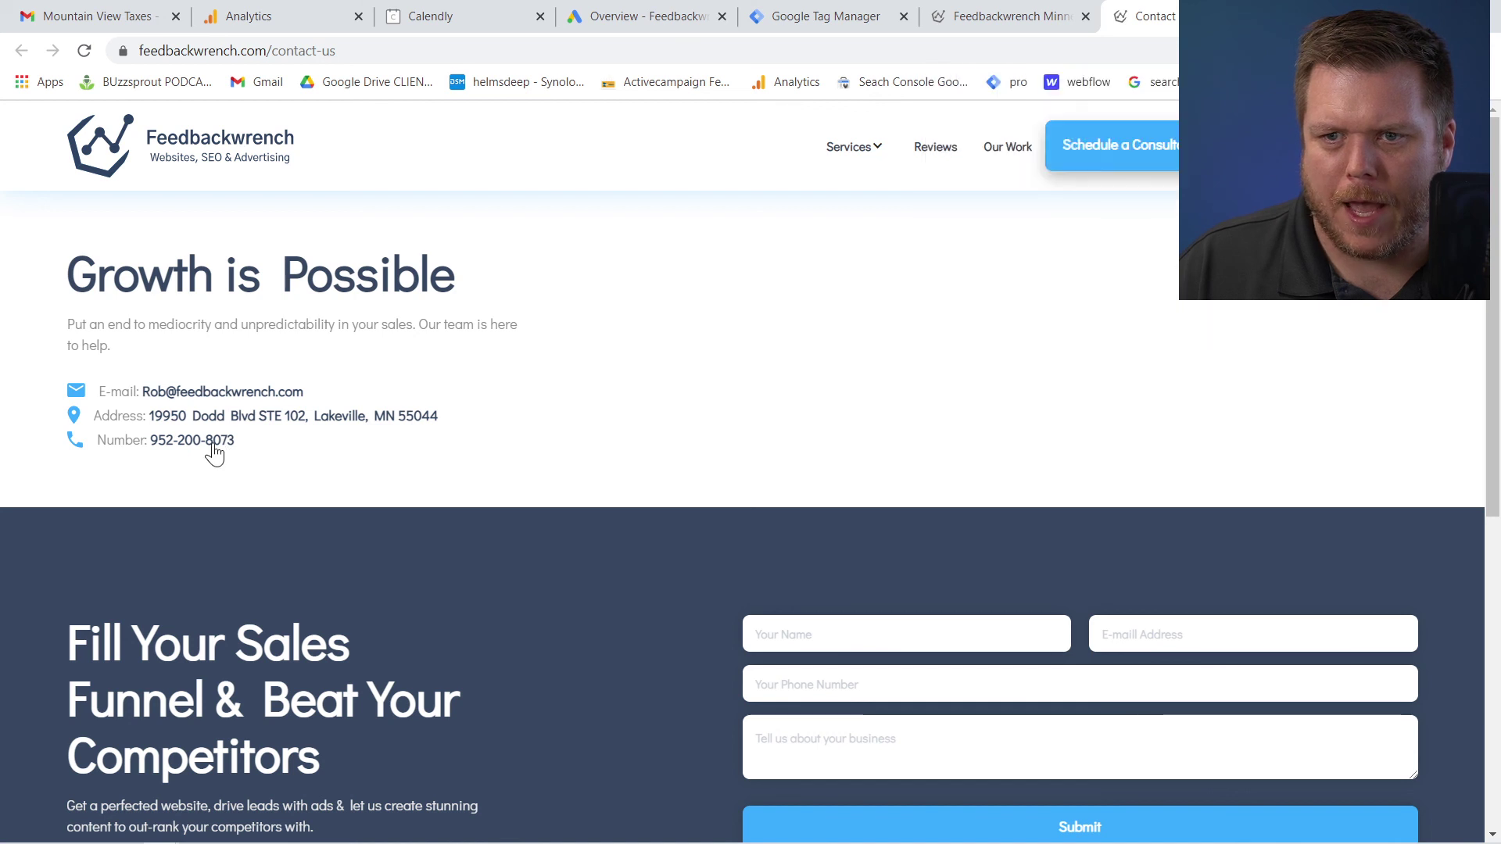
right_click(215, 444)
click(296, 559)
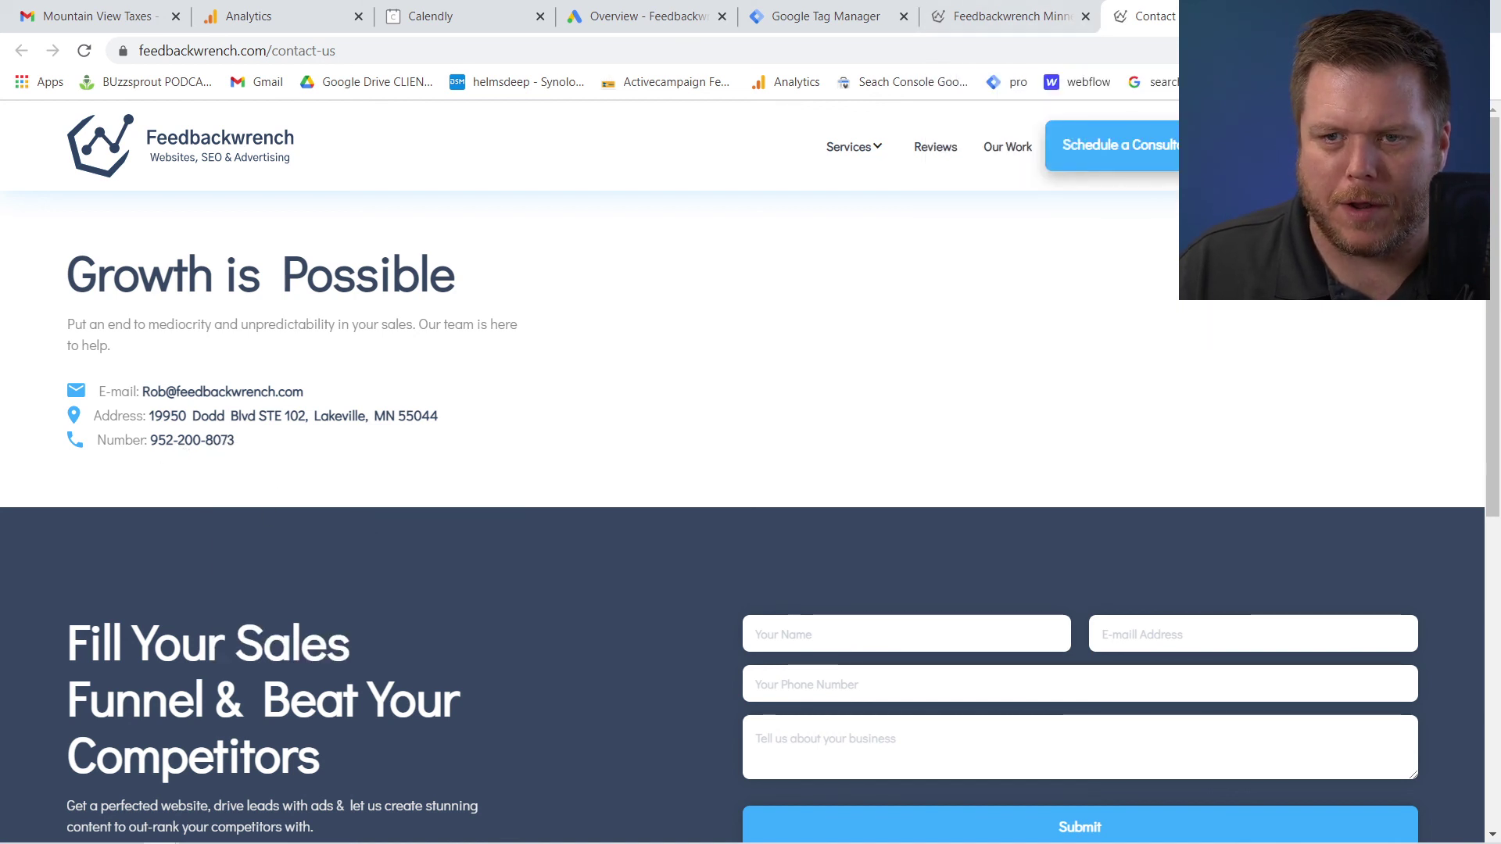
key(ctrl+t)
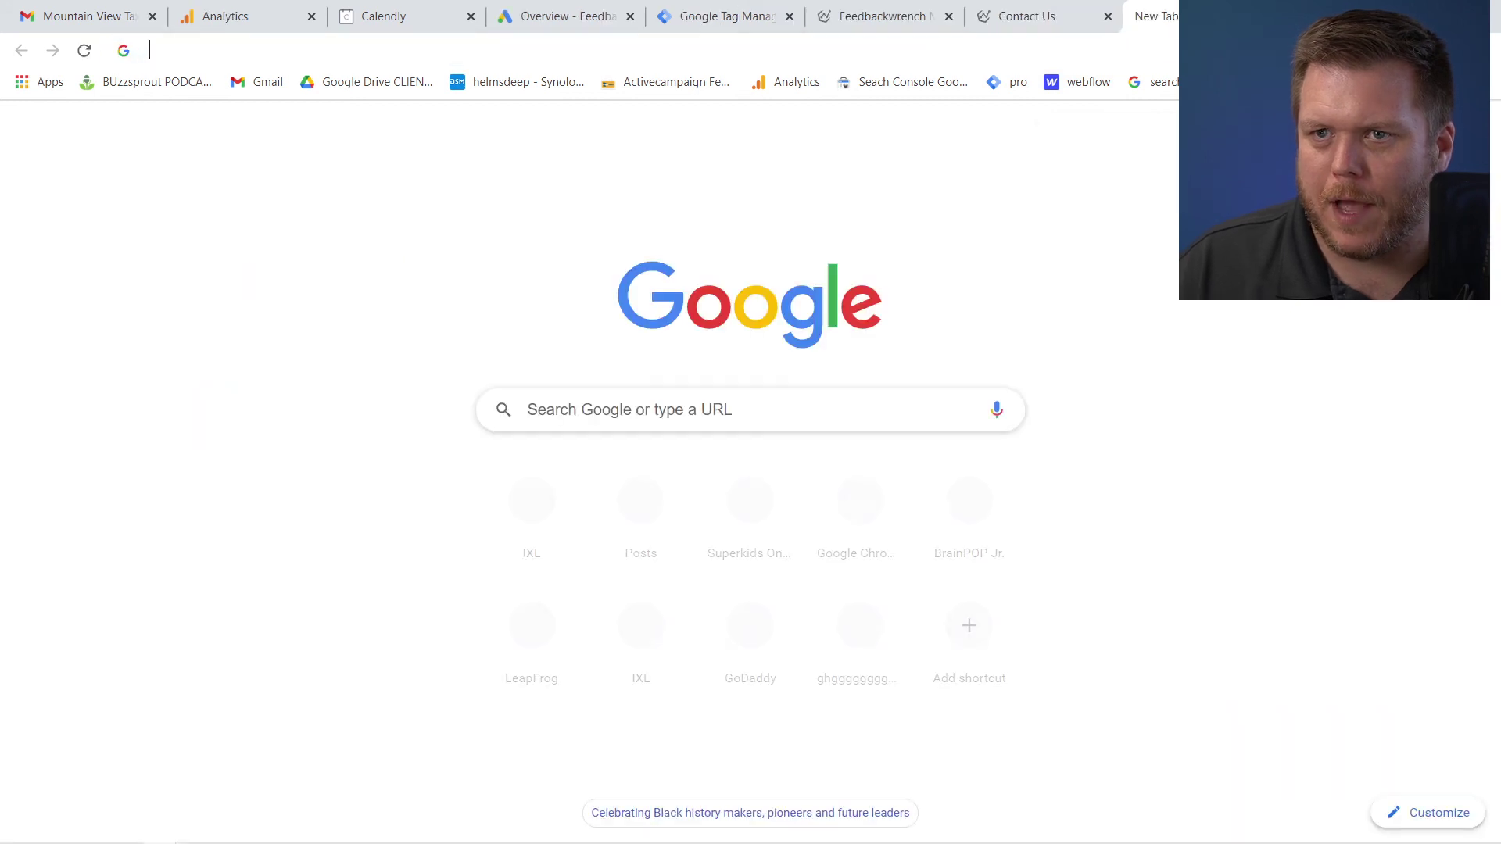
key(ctrl+v)
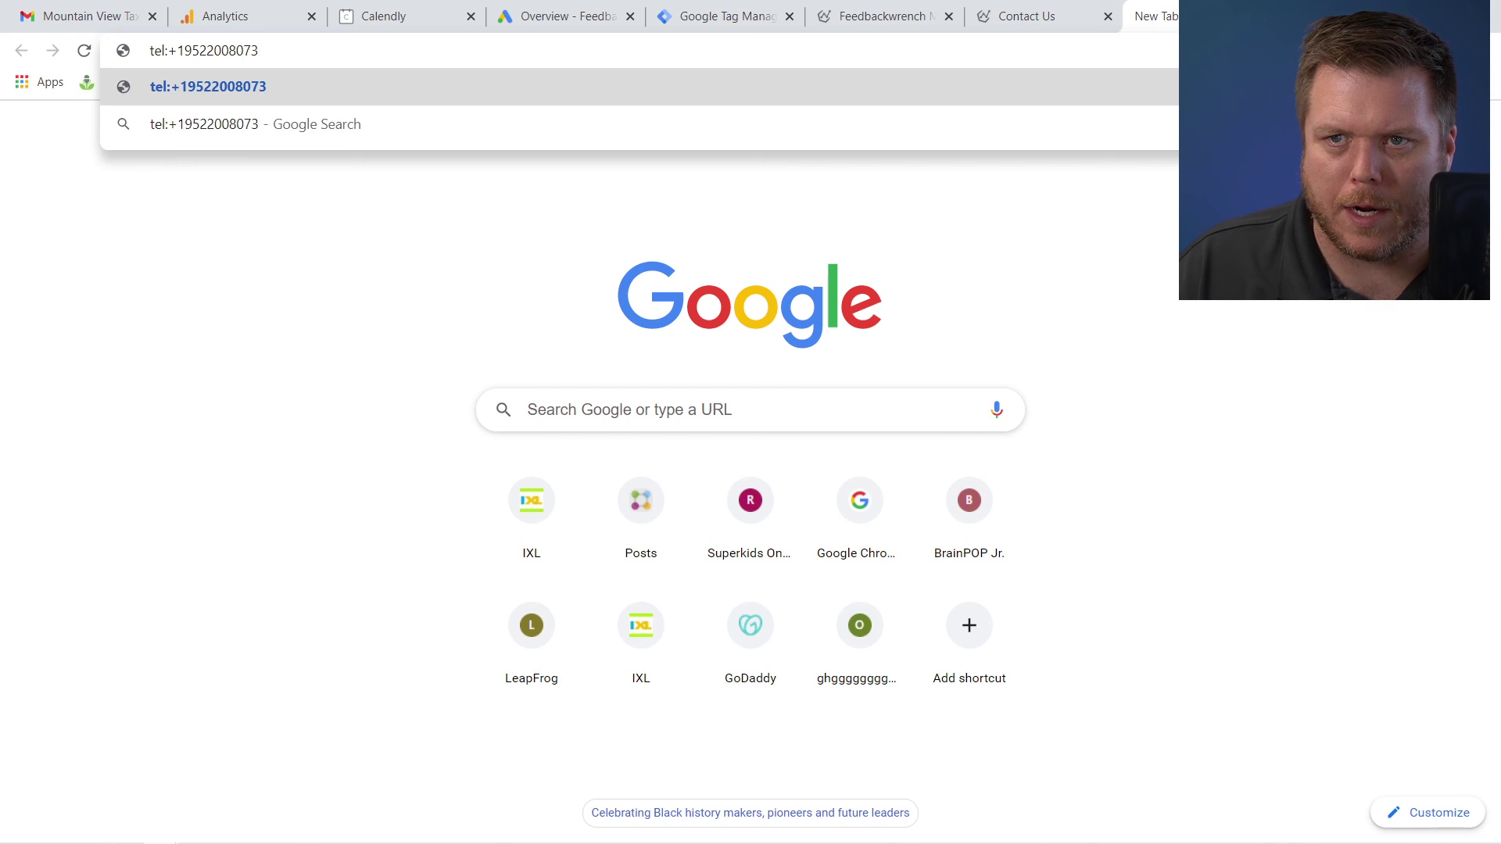
drag(183, 50, 148, 50)
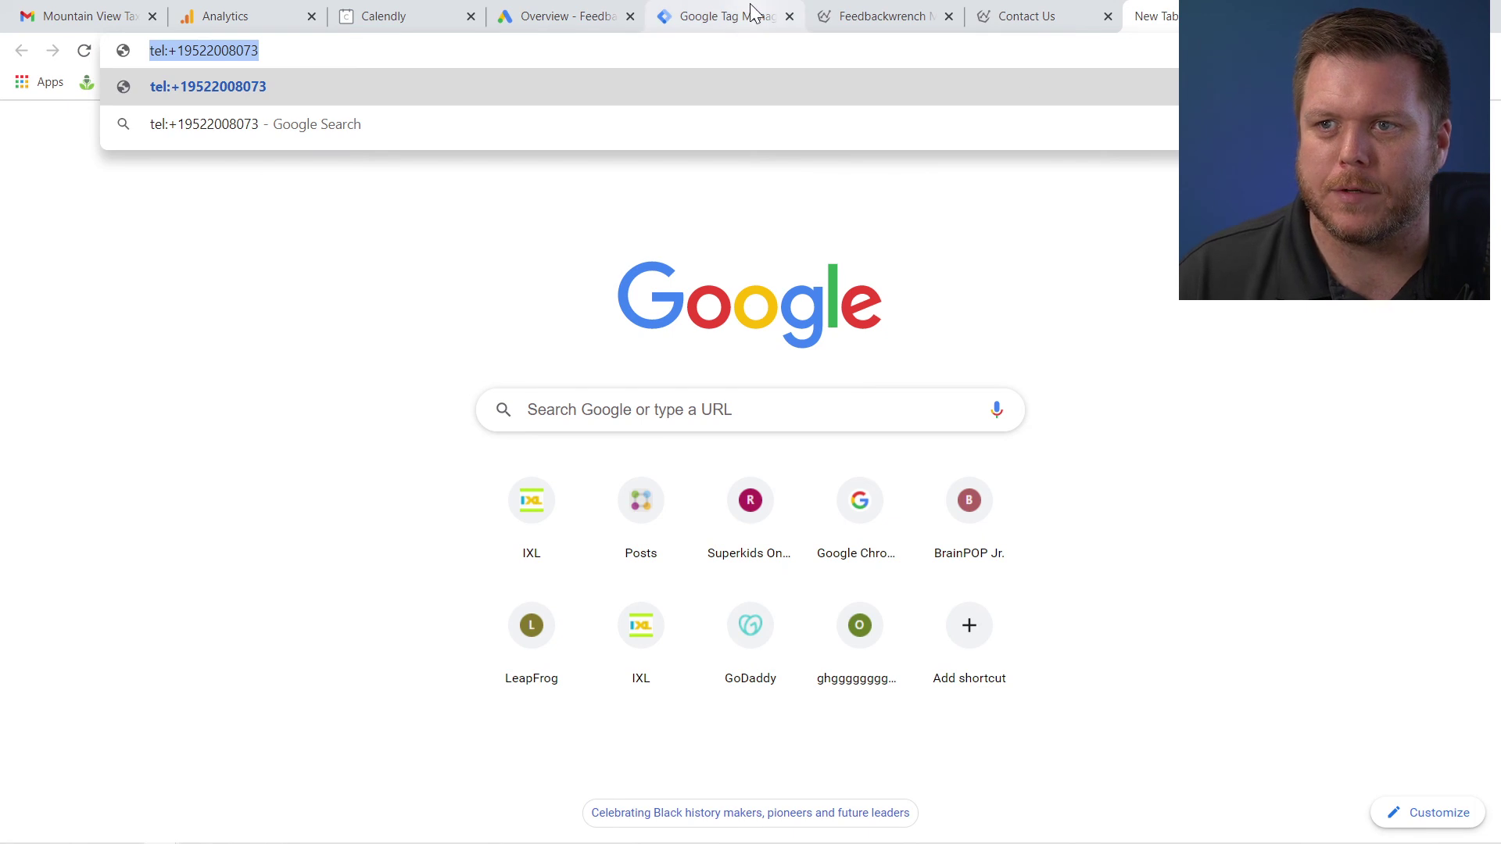
click(720, 26)
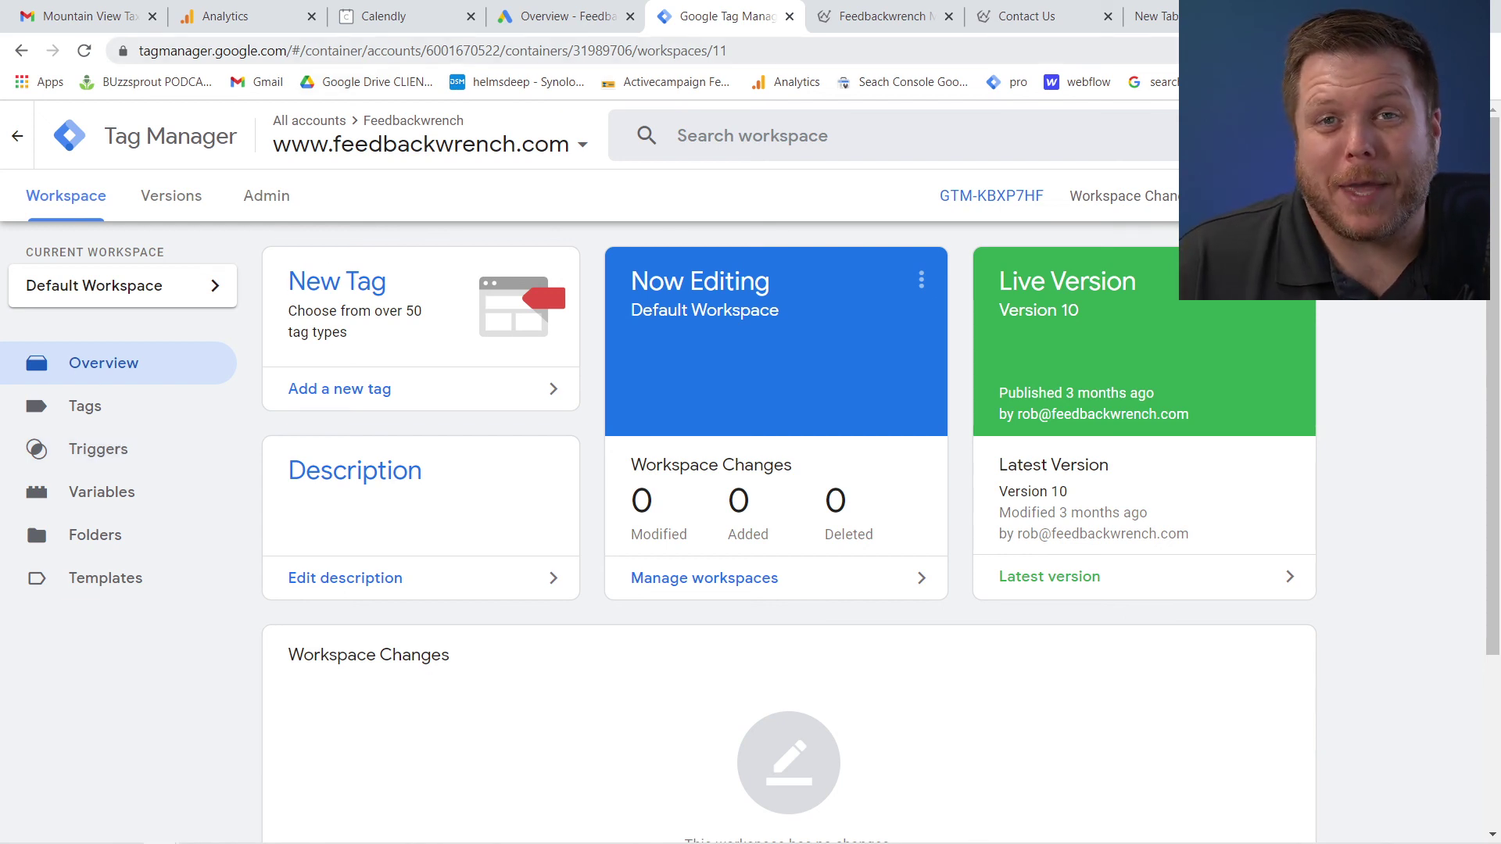
Step: Pass through the Calendly tab to the Google Analytics Admin page for All Web Site Data
click(428, 23)
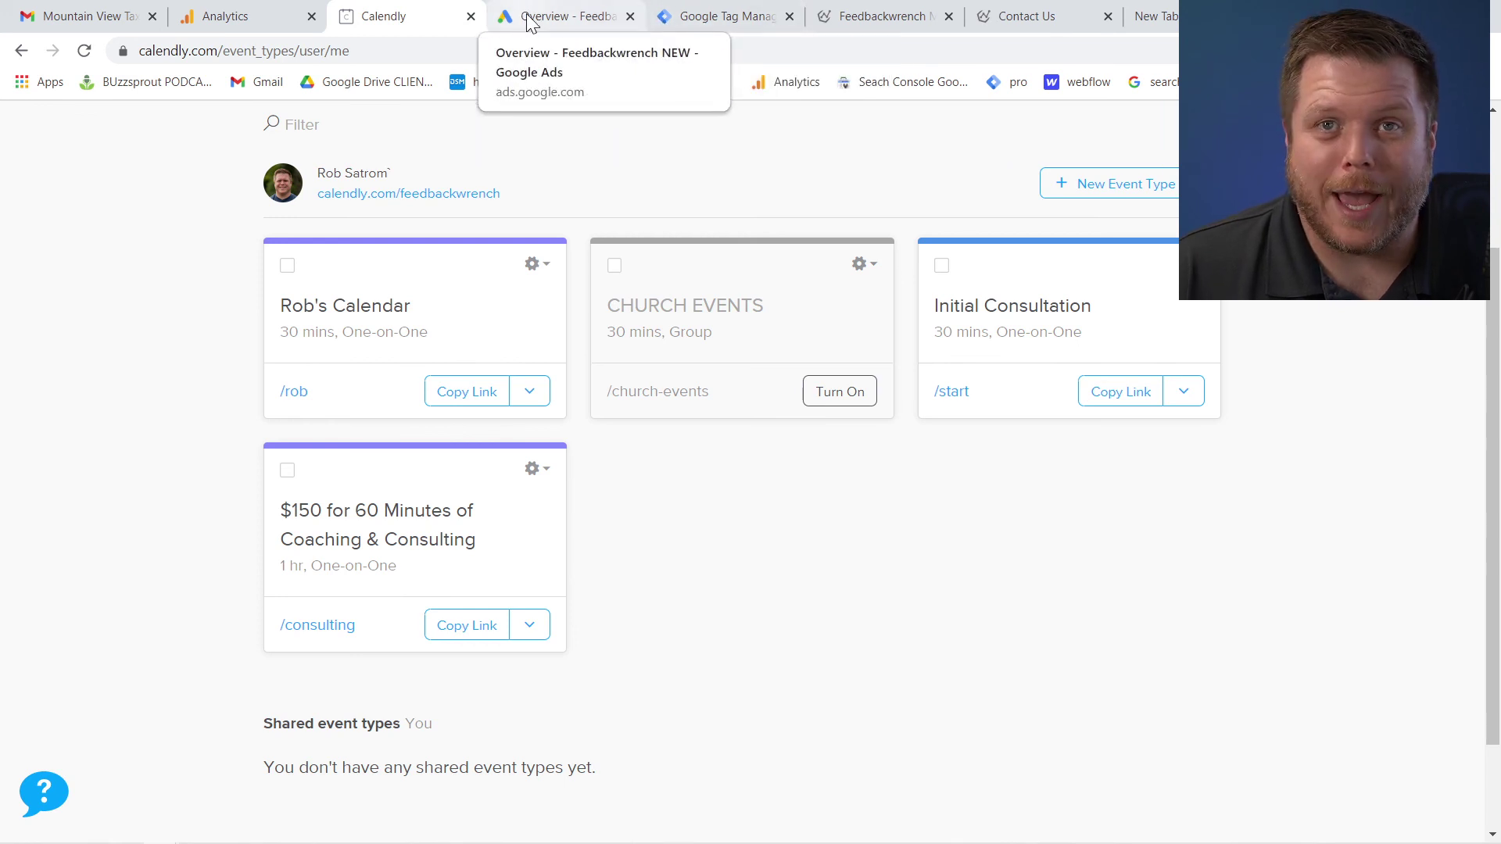
click(275, 17)
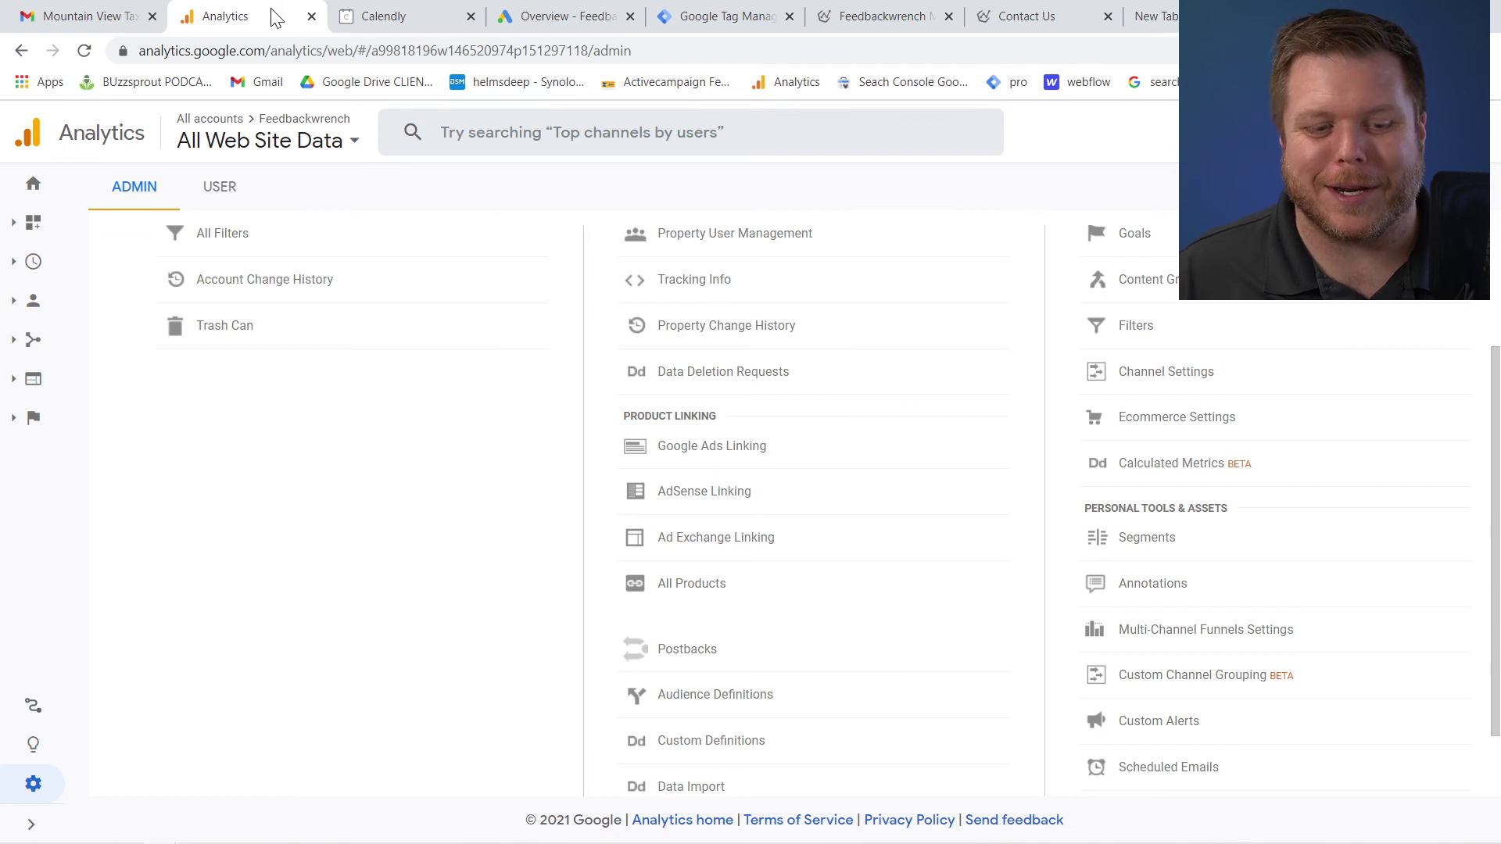